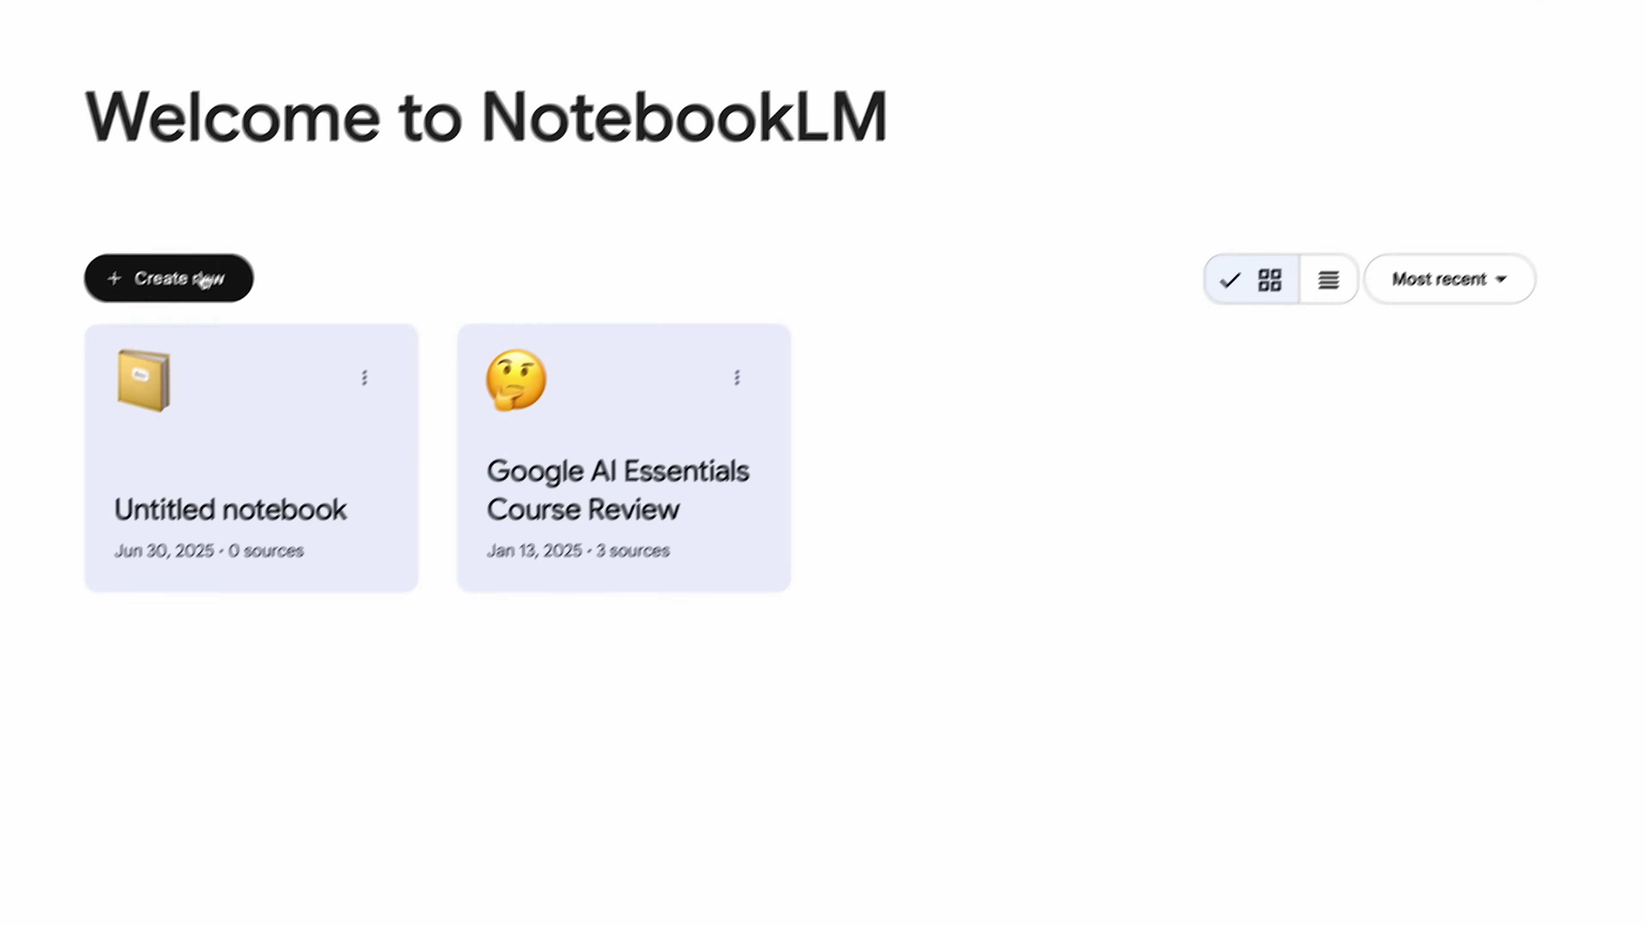
# Step: Create a new NotebookLM notebook and upload the procrastination monologue PDF as its source
pyautogui.click(213, 270)
pyautogui.click(702, 365)
pyautogui.click(656, 496)
pyautogui.click(1236, 697)
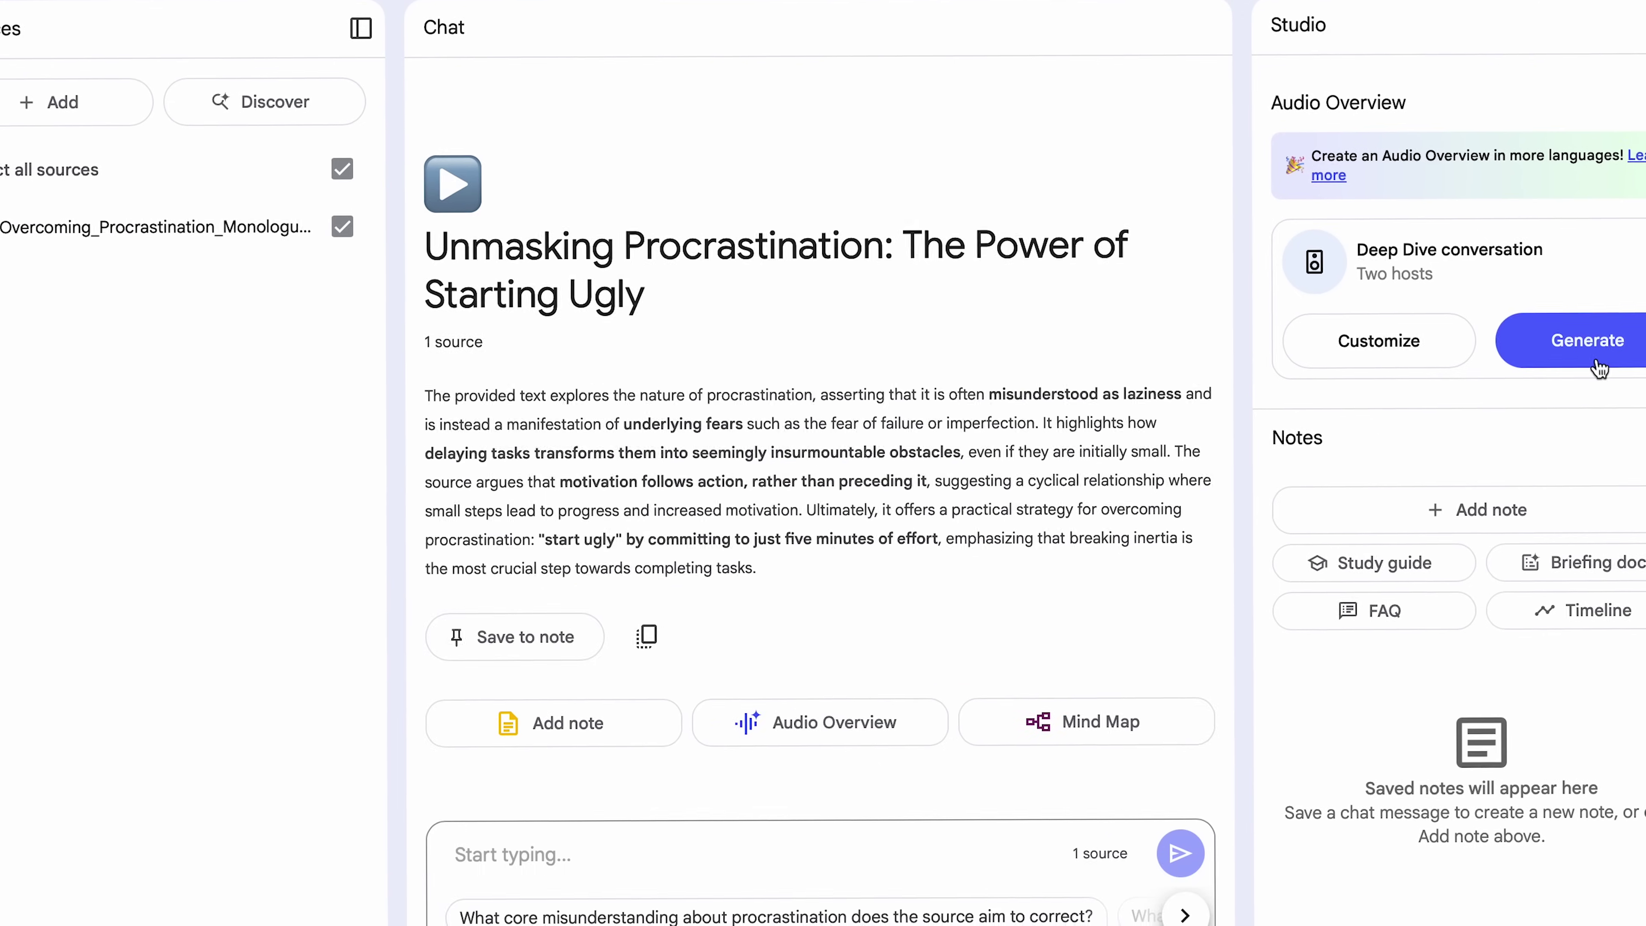
# Step: Set the Audio Overview length to Shorter and start generating it
pyautogui.click(1378, 341)
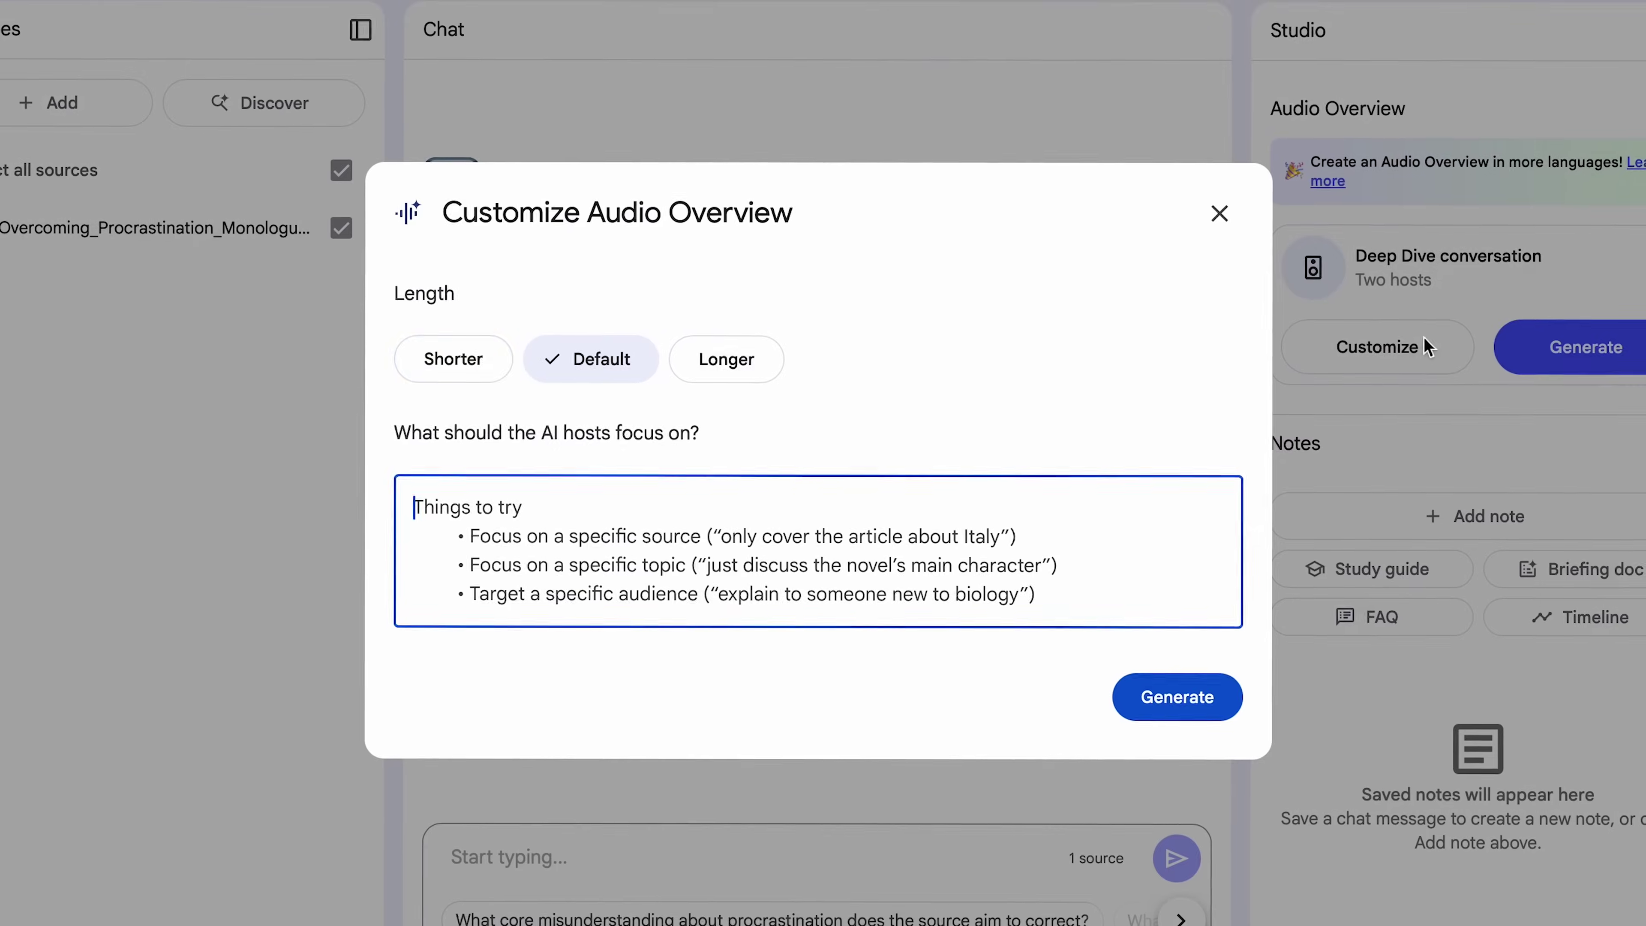
pyautogui.click(457, 351)
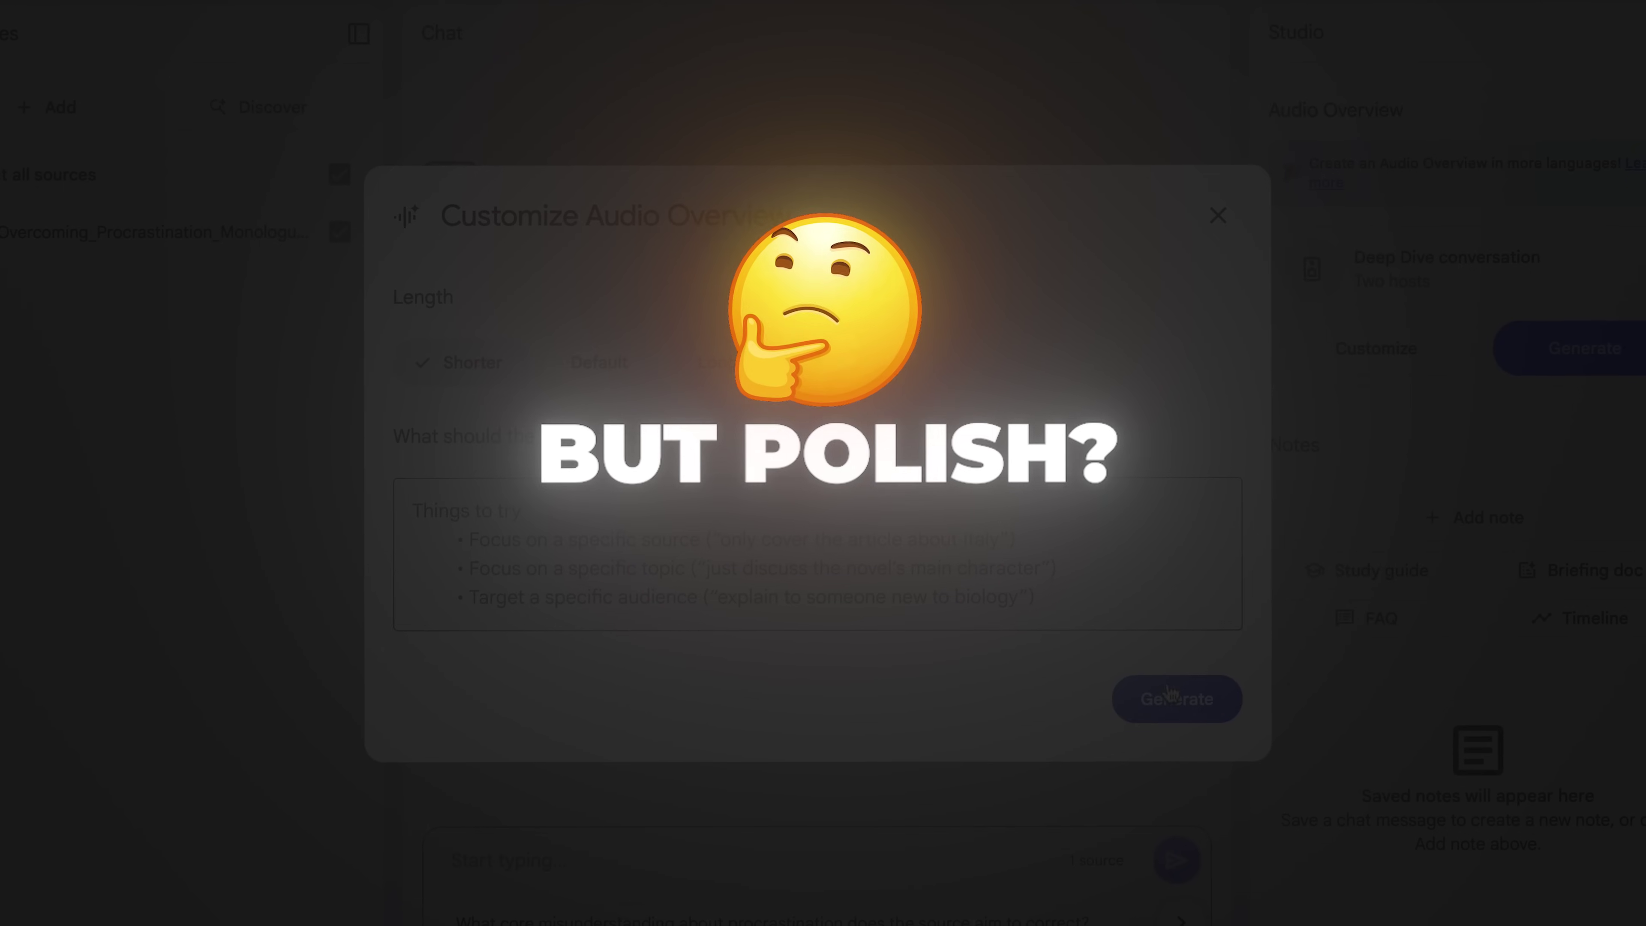
pyautogui.click(1172, 697)
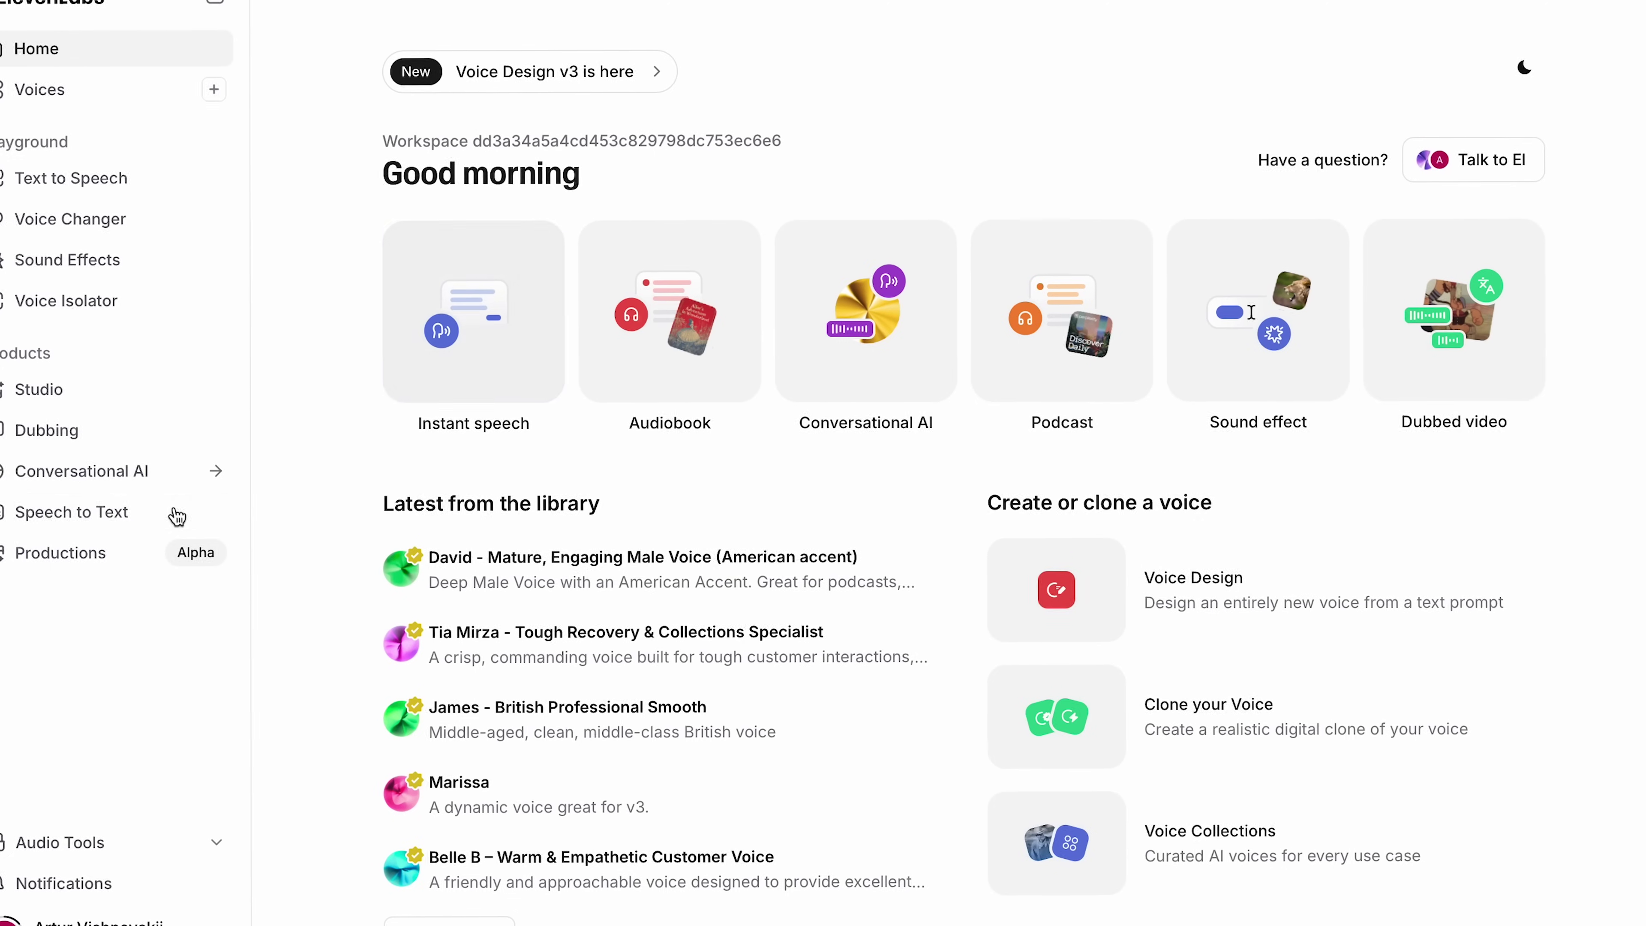
# Step: Open ElevenLabs' Speech to Text tool from the sidebar
pyautogui.click(119, 513)
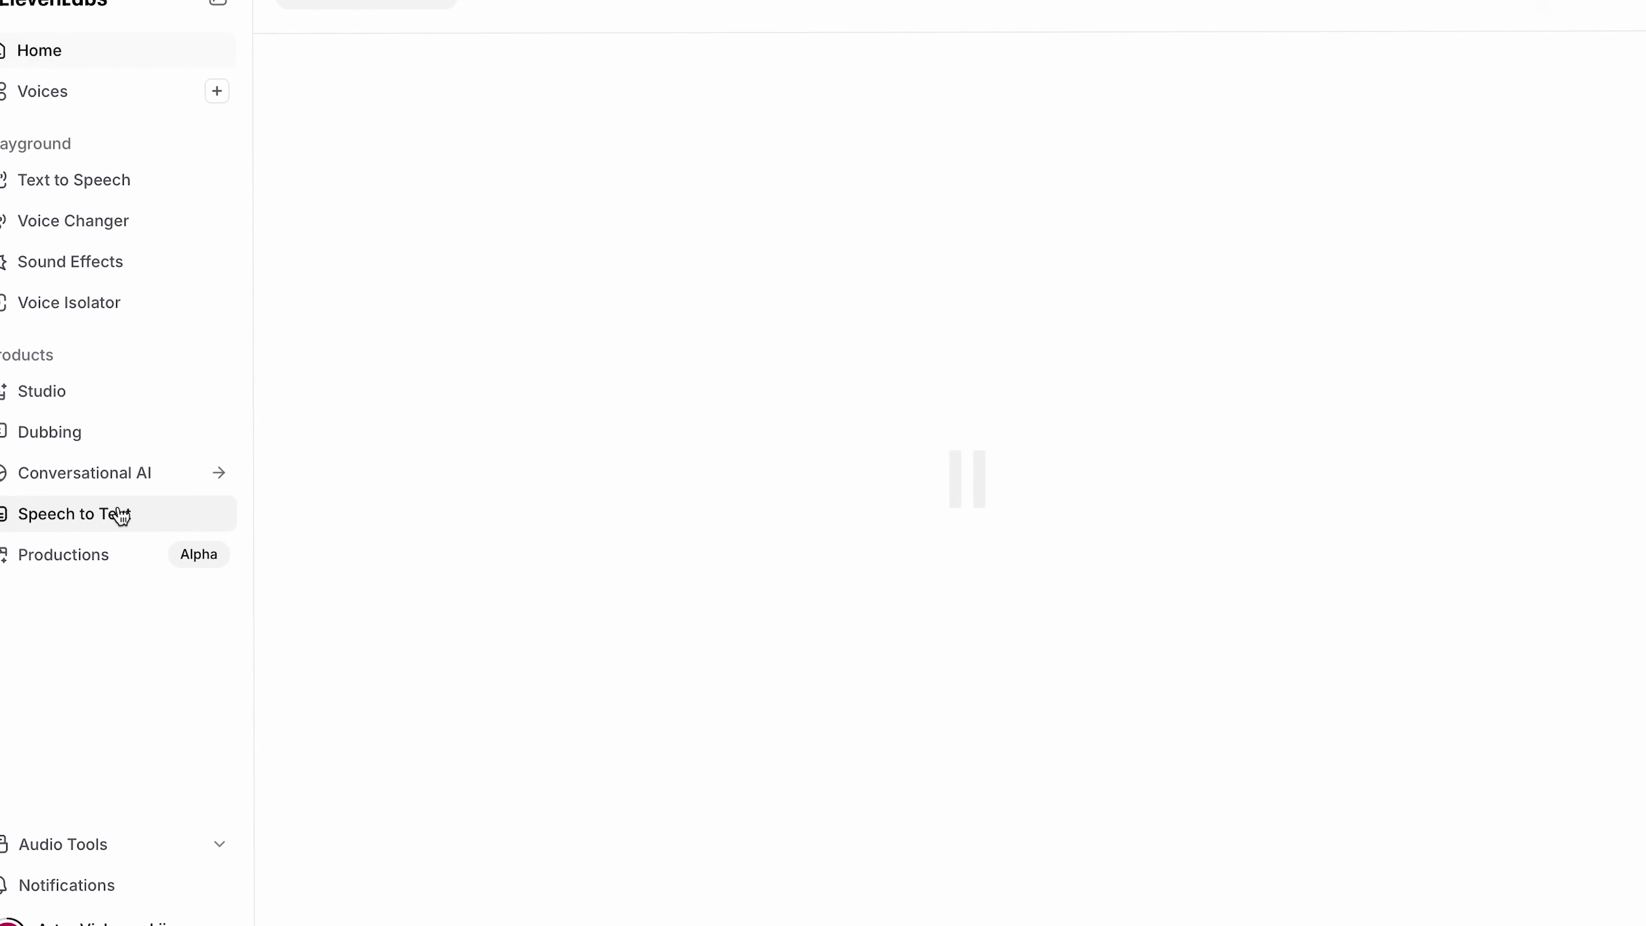
pyautogui.click(1119, 387)
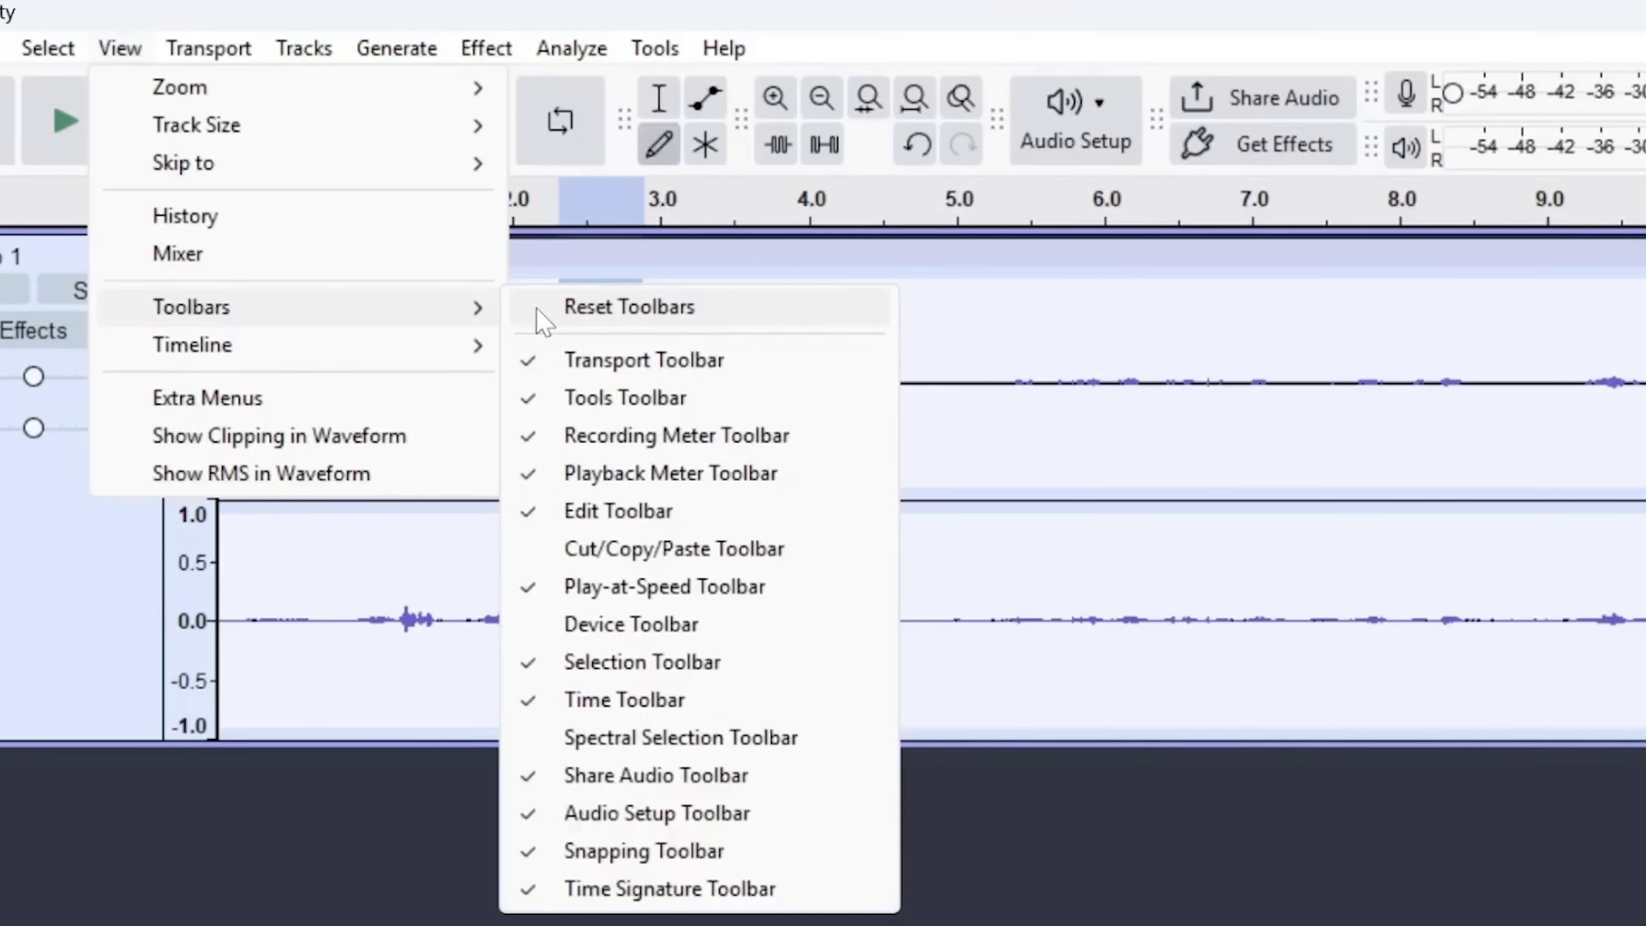
# Step: Show Audacity's Cut/Copy/Paste toolbar and stop the ongoing recording
pyautogui.click(599, 551)
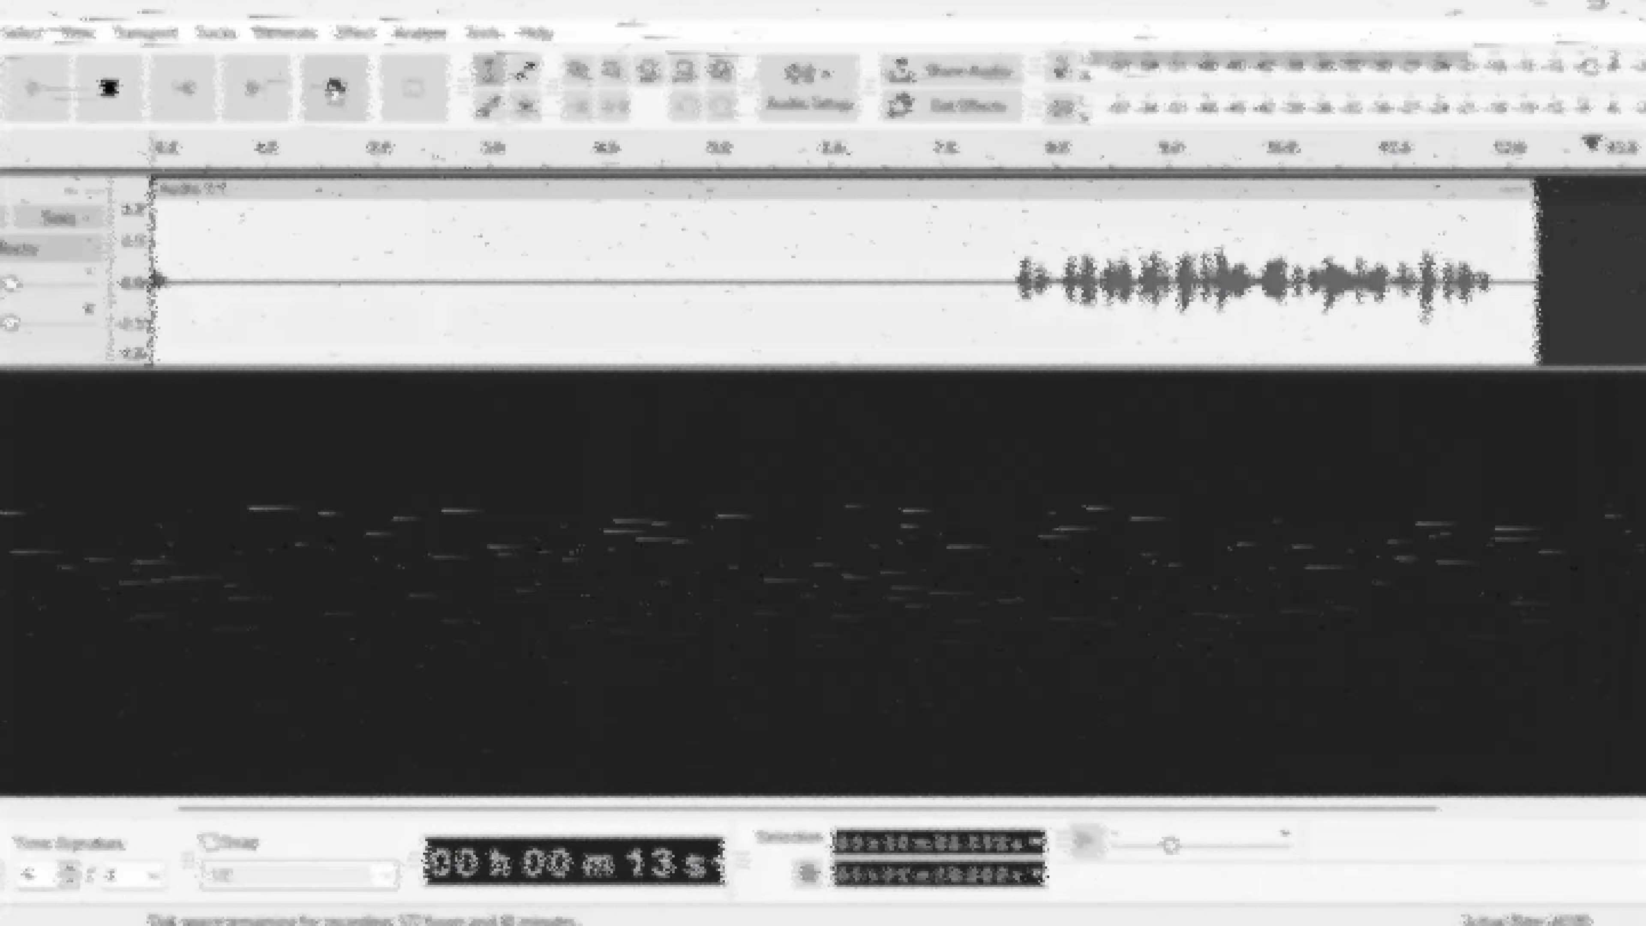
pyautogui.press('space')
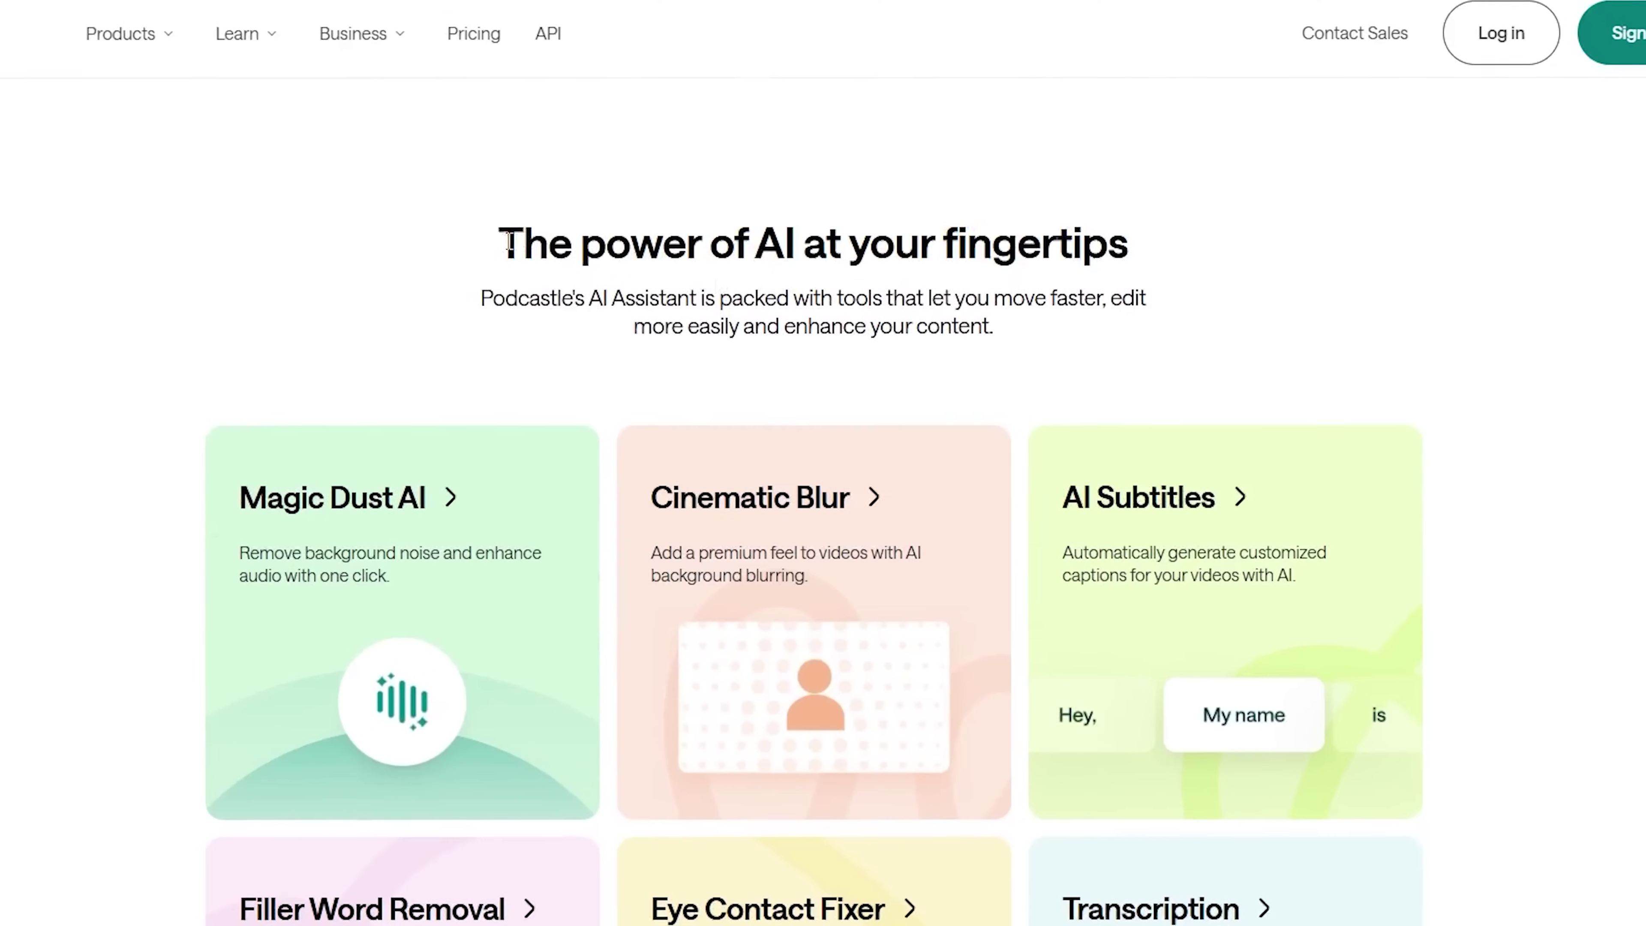
# Step: Browse down Podcastle's AI tools page from the 'The power of AI at your fingertips' heading
pyautogui.moveTo(895, 243); pyautogui.dragTo(1147, 244)
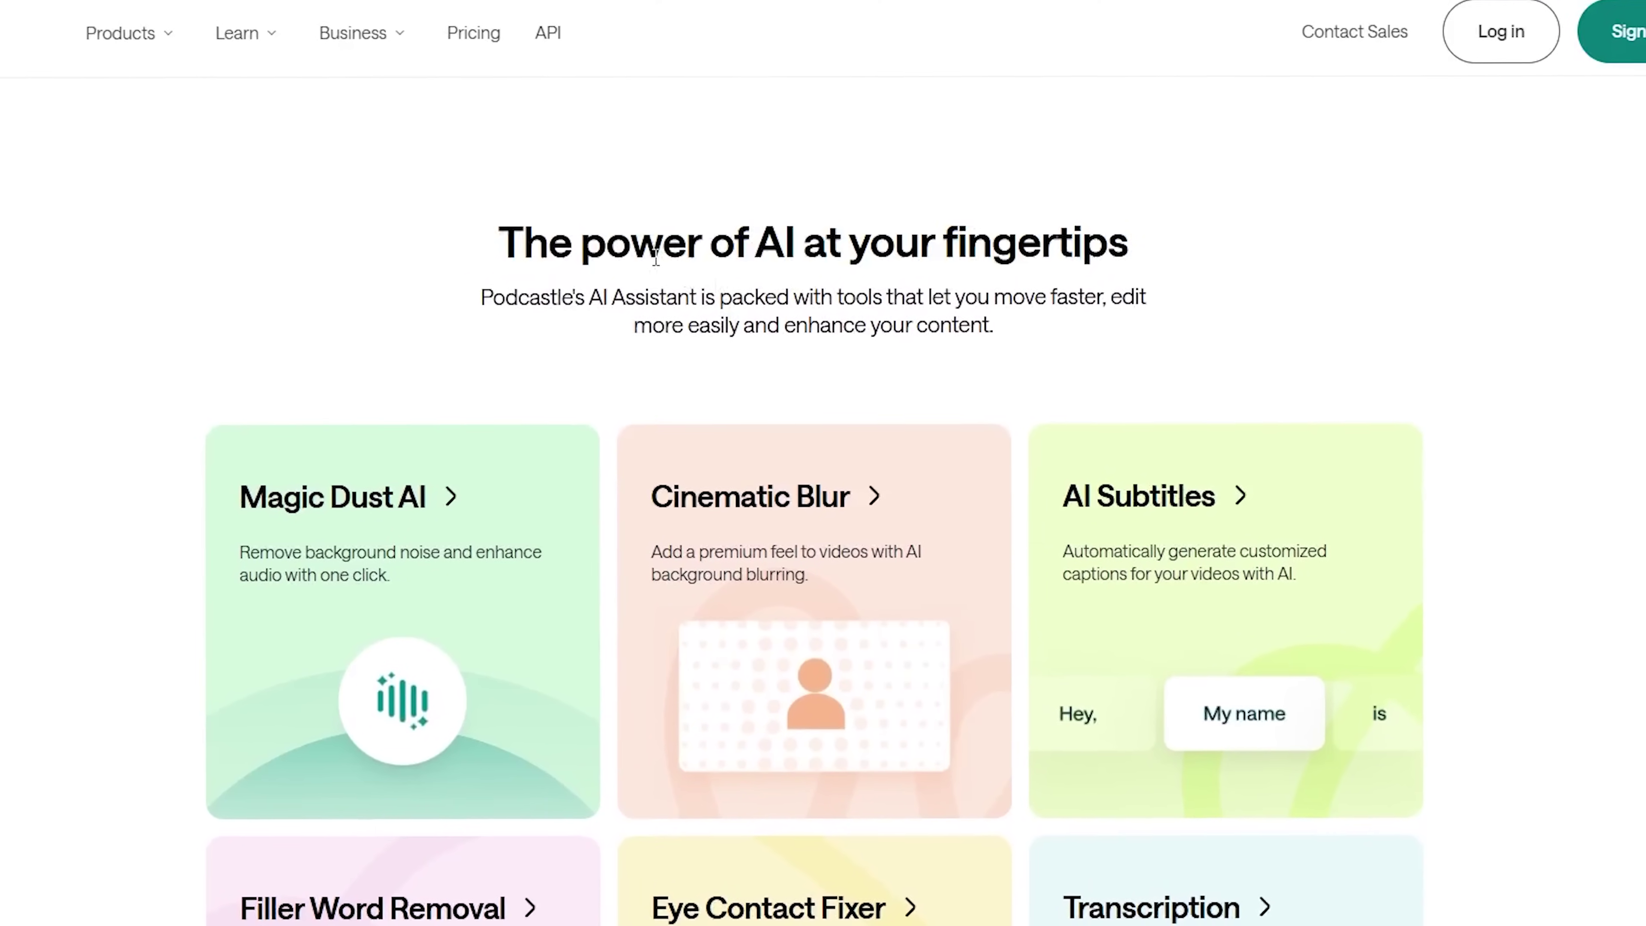
pyautogui.scroll(-3, 583, 272)
pyautogui.scroll(-2, 716, 245)
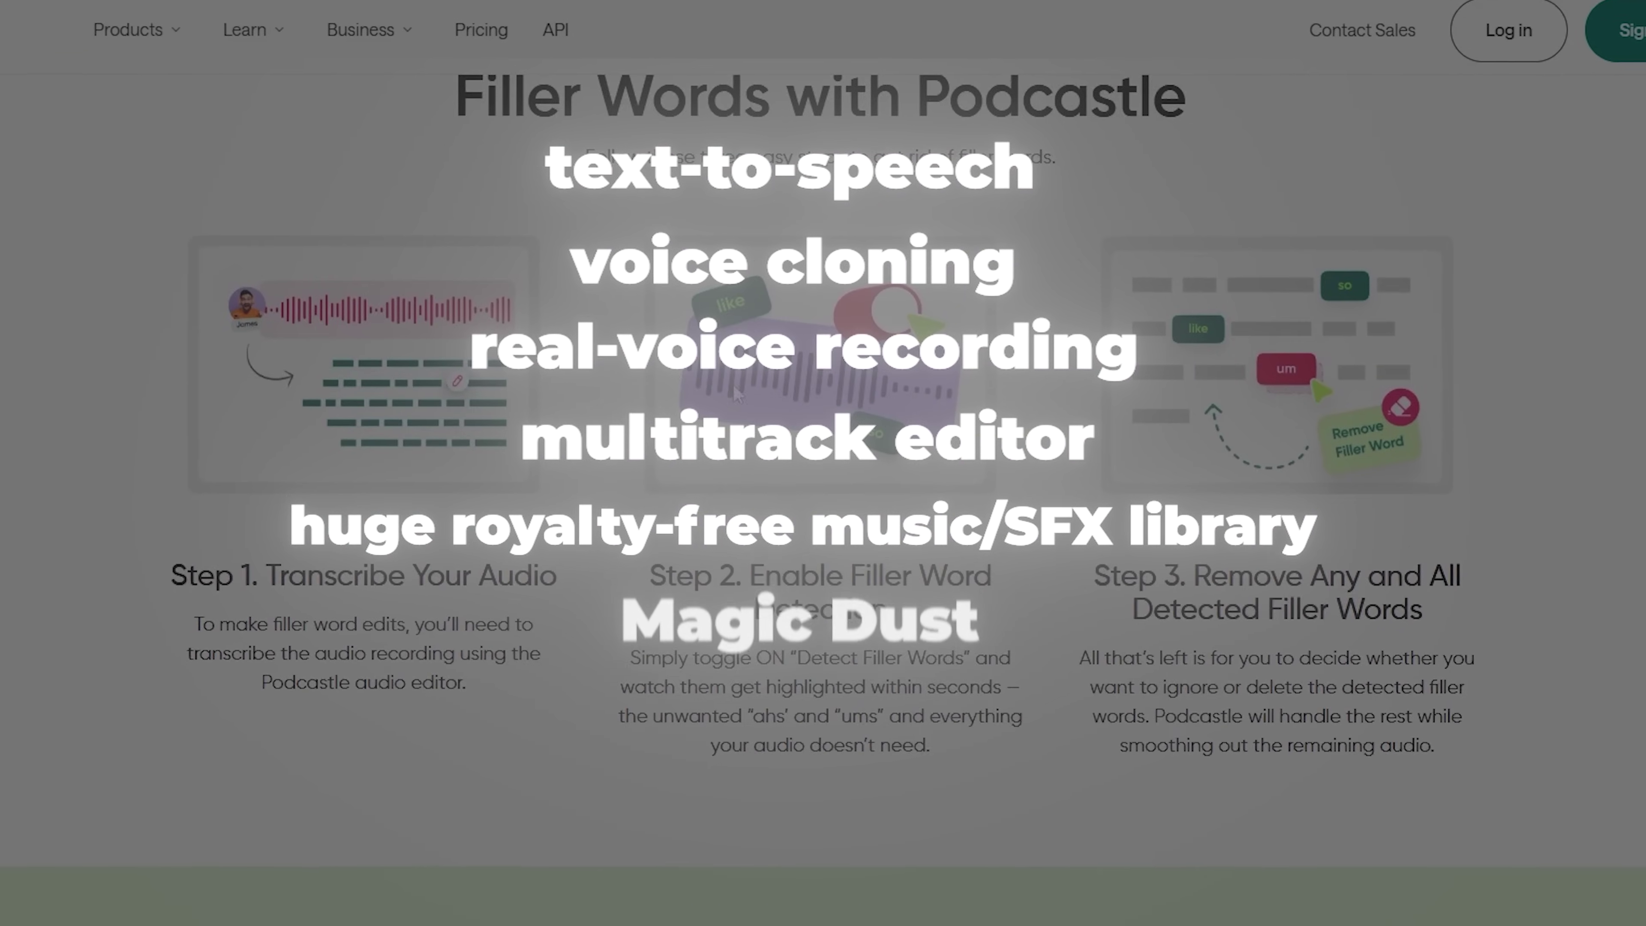
pyautogui.scroll(-10, 781, 378)
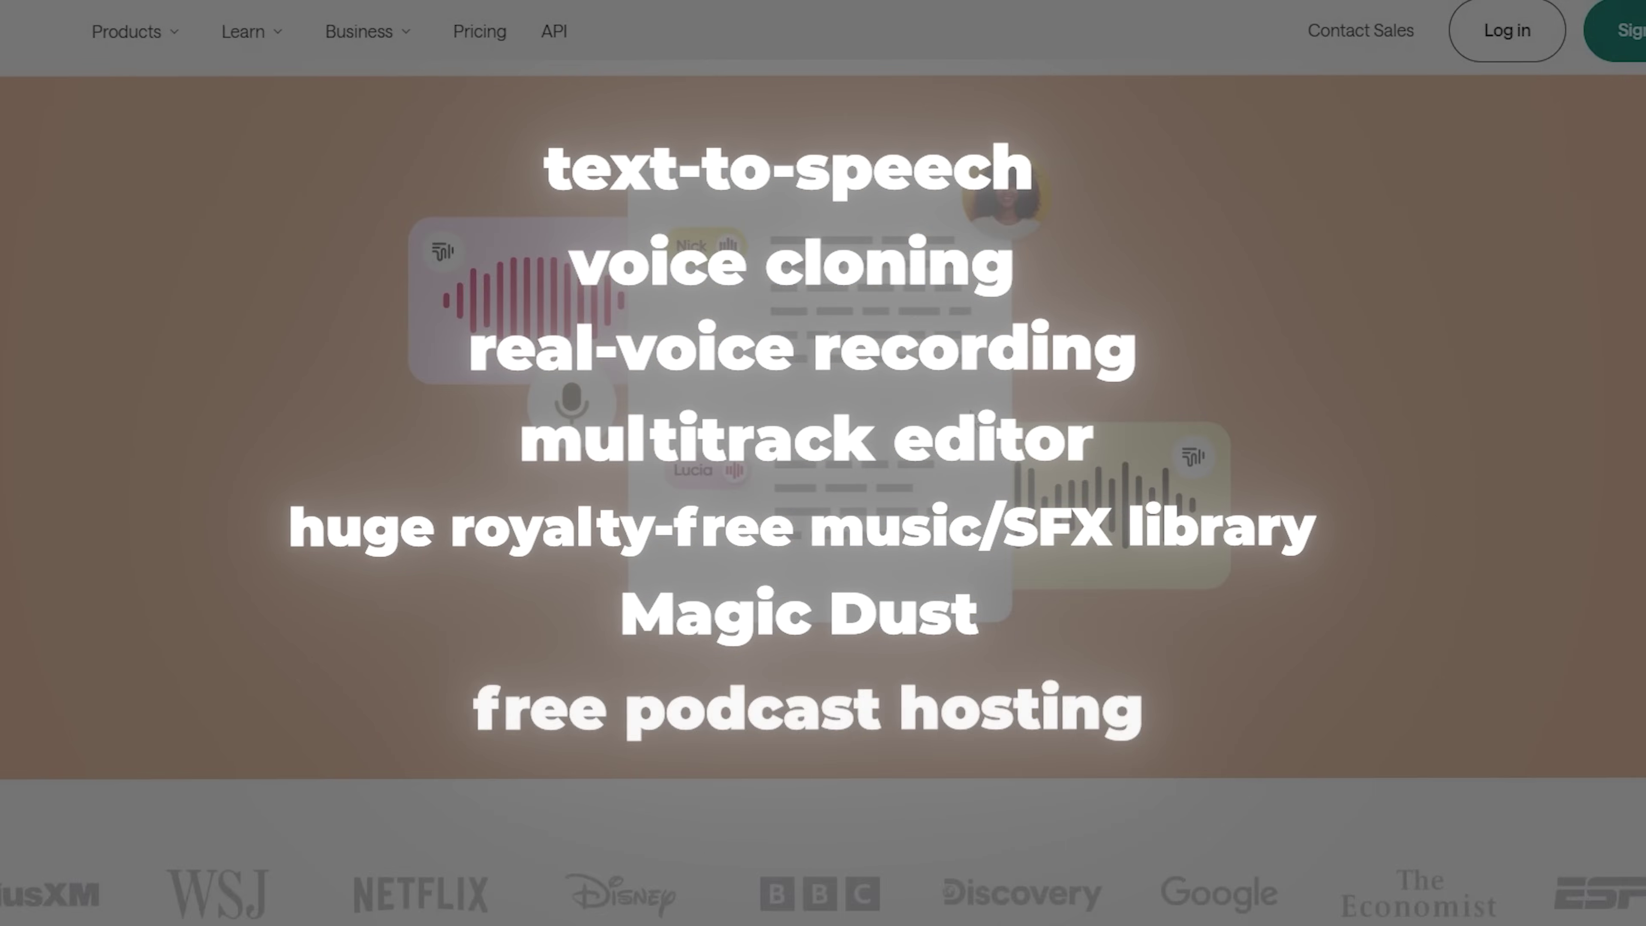
pyautogui.scroll(-15, 813, 504)
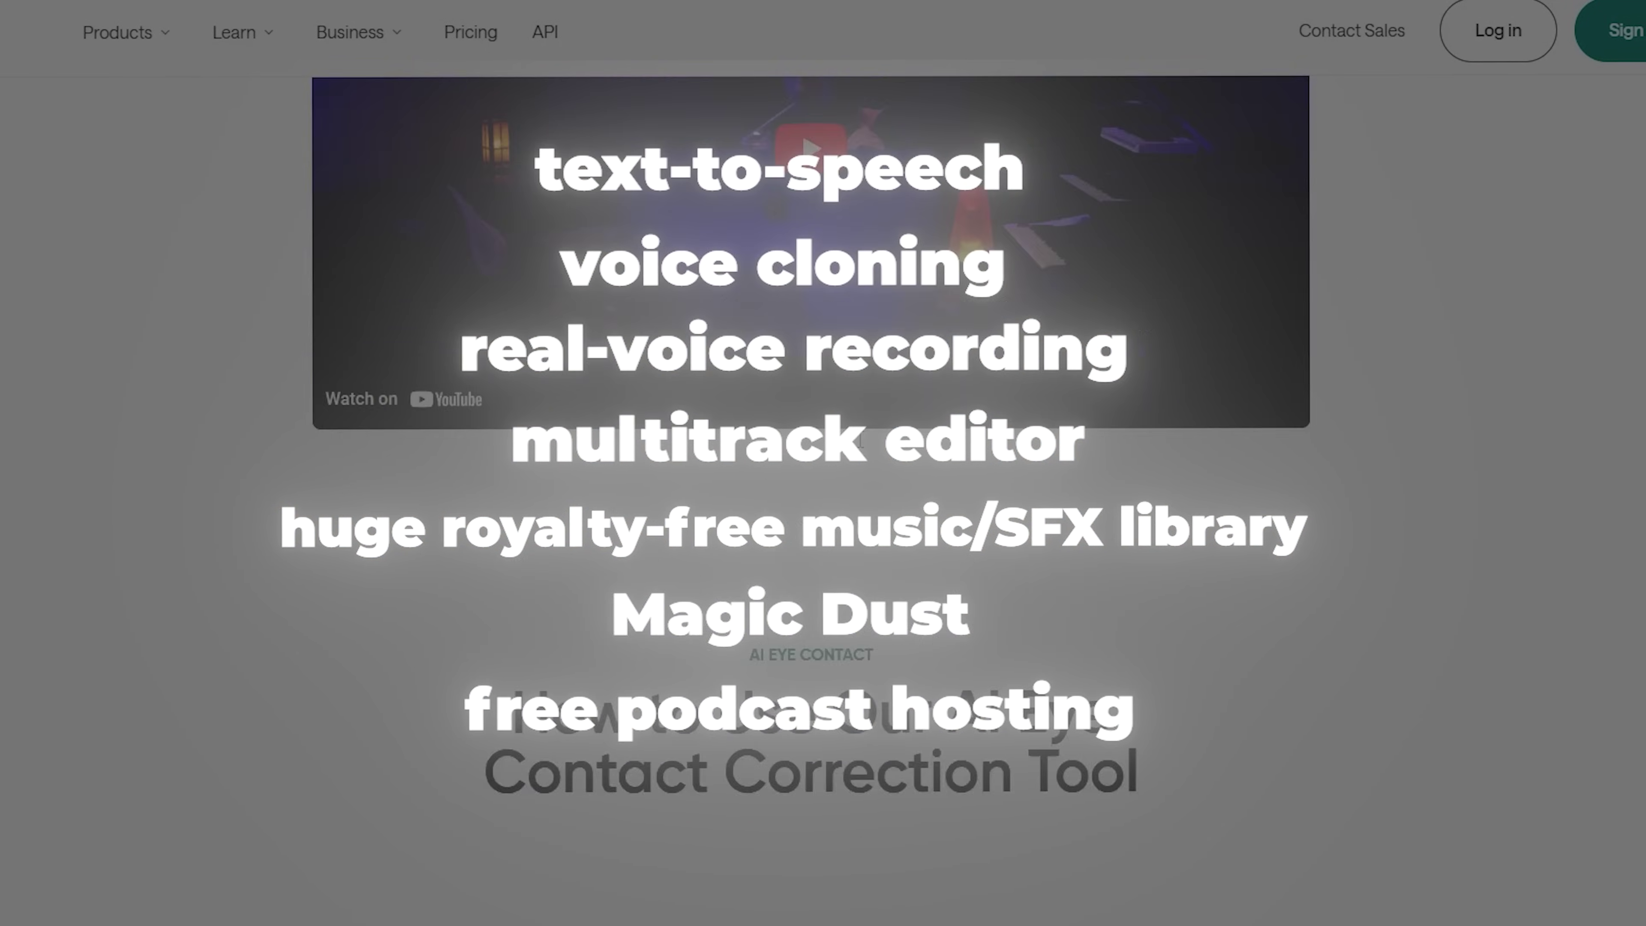
pyautogui.scroll(-7, 959, 474)
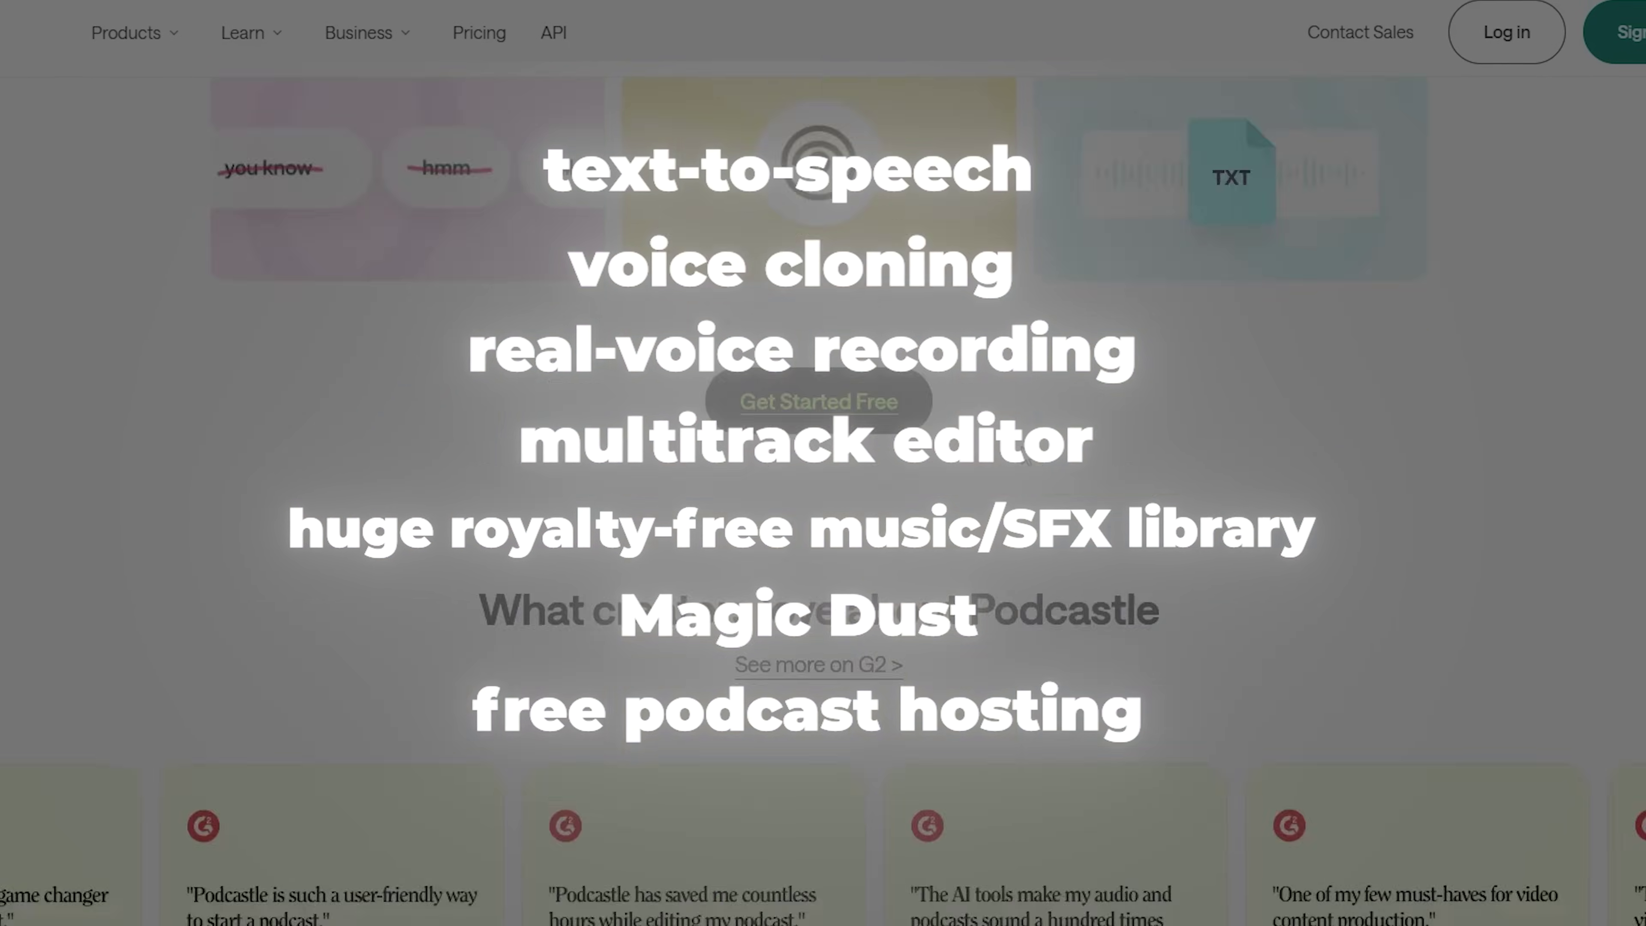
pyautogui.scroll(-10, 1025, 459)
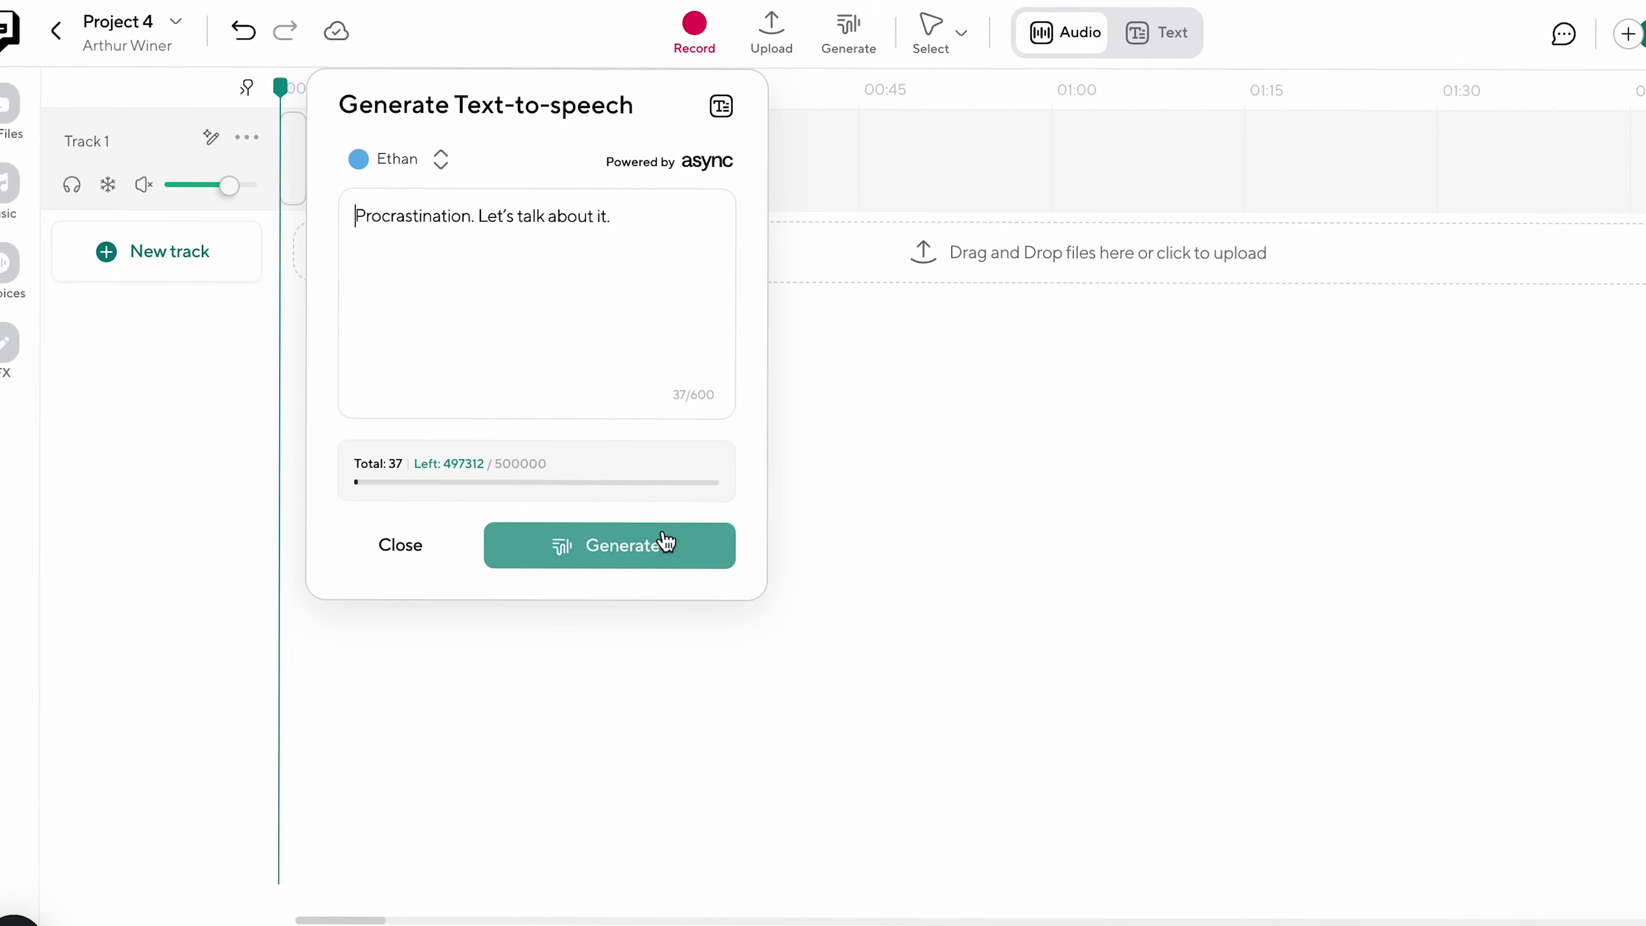
# Step: Generate the second paragraph in the Character-style Lilik voice and add another paragraph
pyautogui.click(445, 154)
pyautogui.click(459, 299)
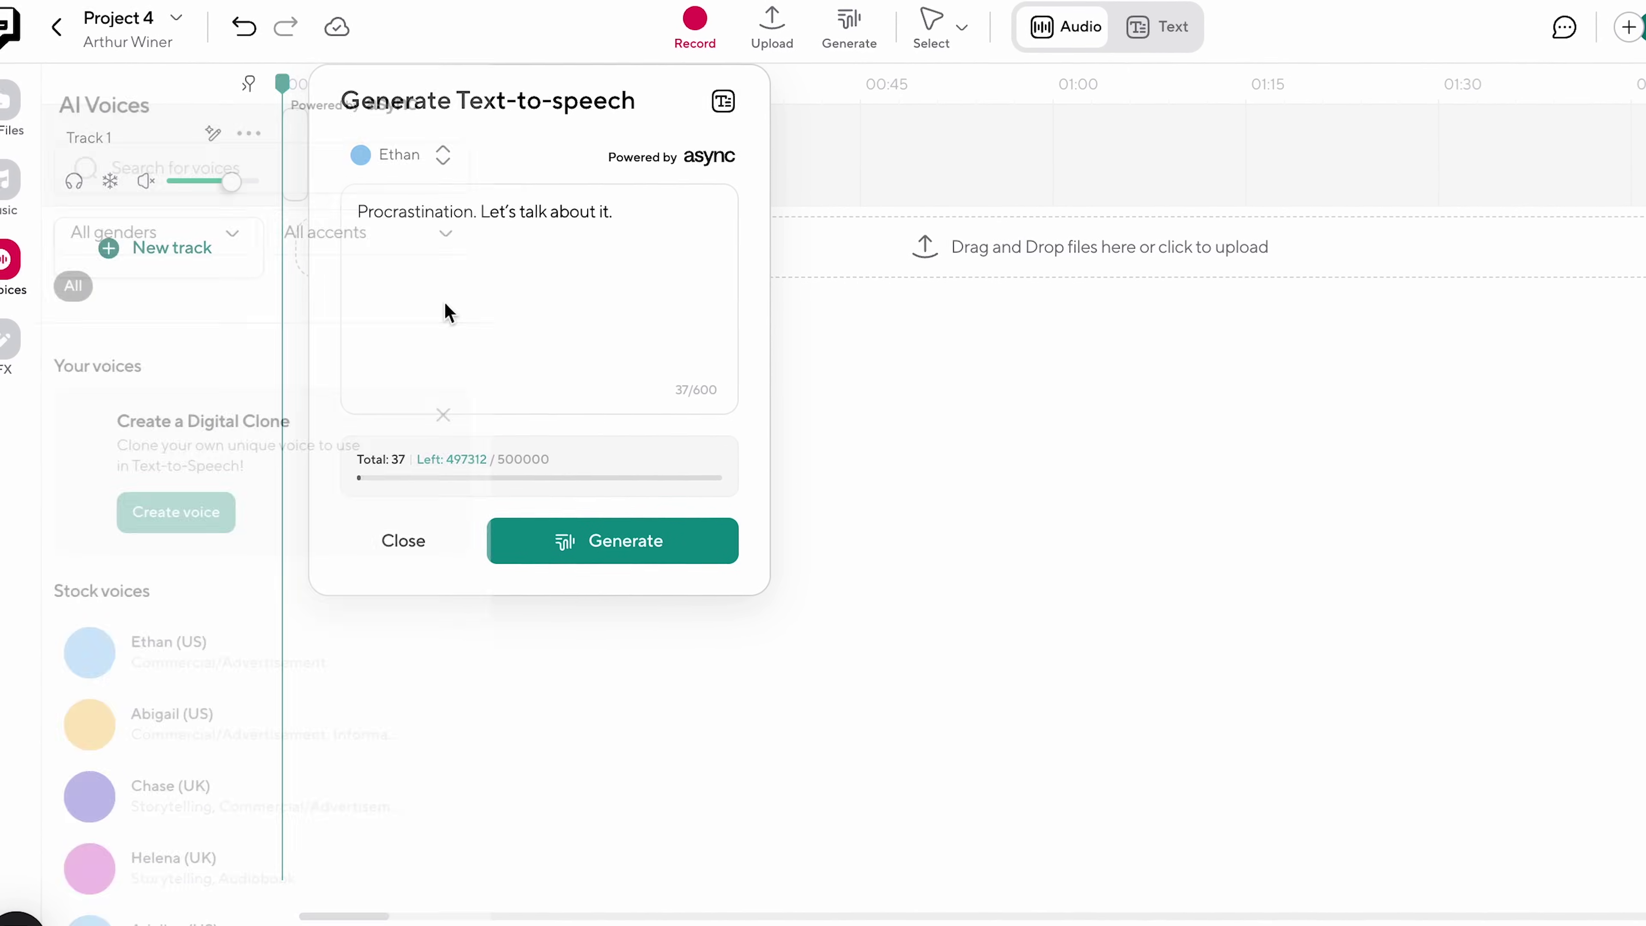
pyautogui.click(233, 232)
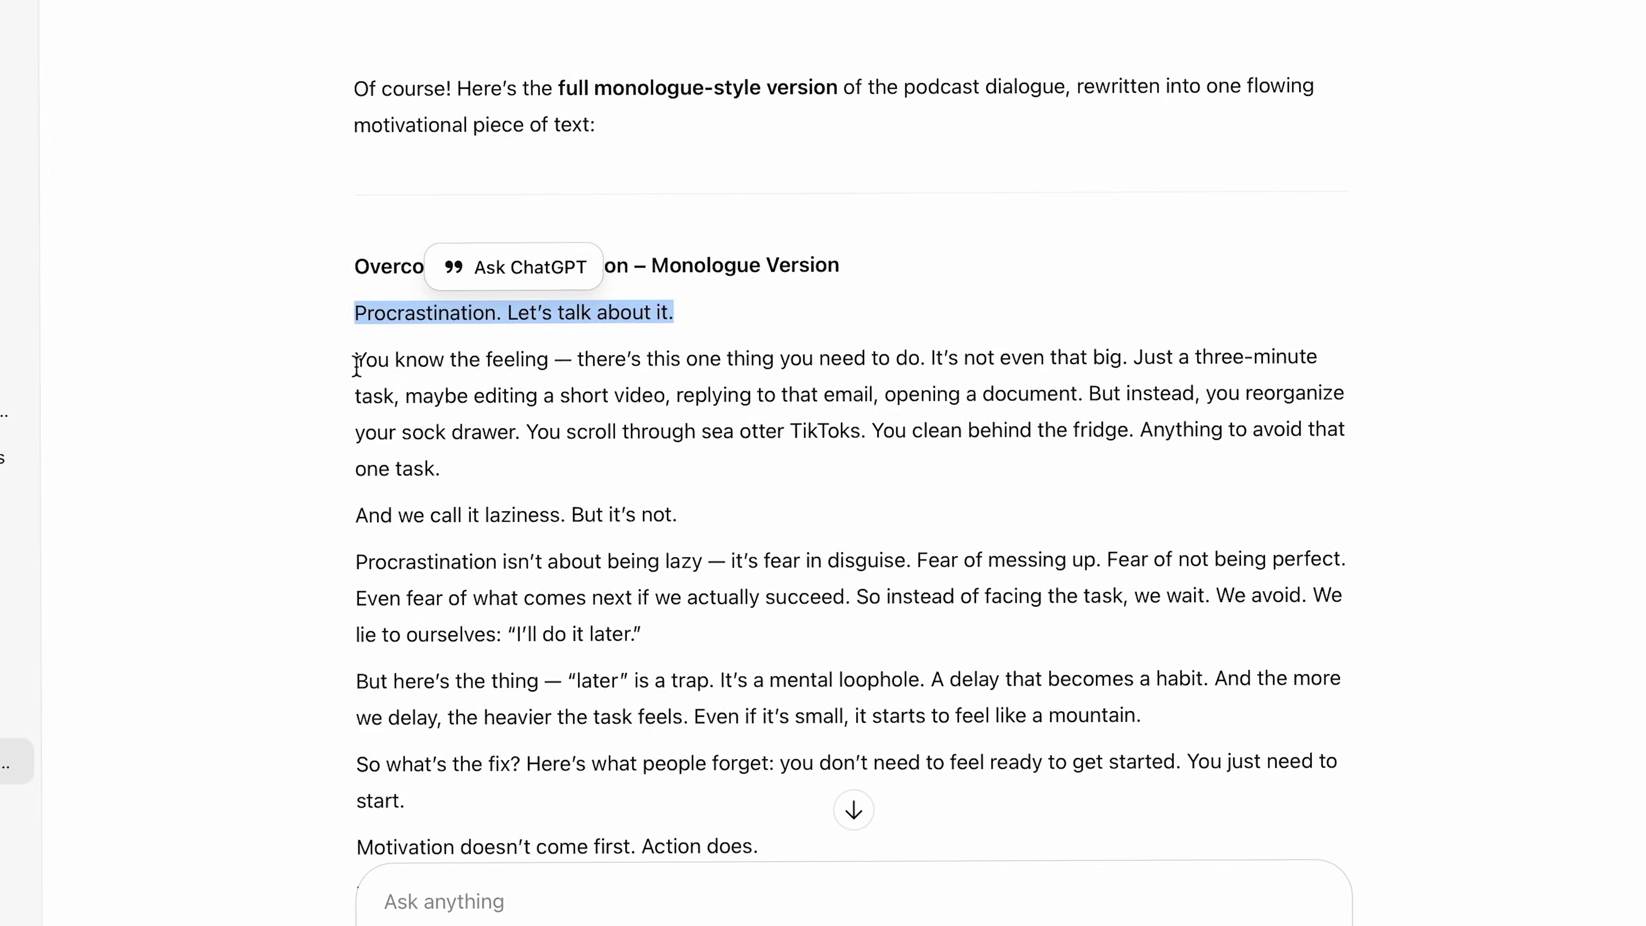
pyautogui.moveTo(356, 365); pyautogui.dragTo(518, 459)
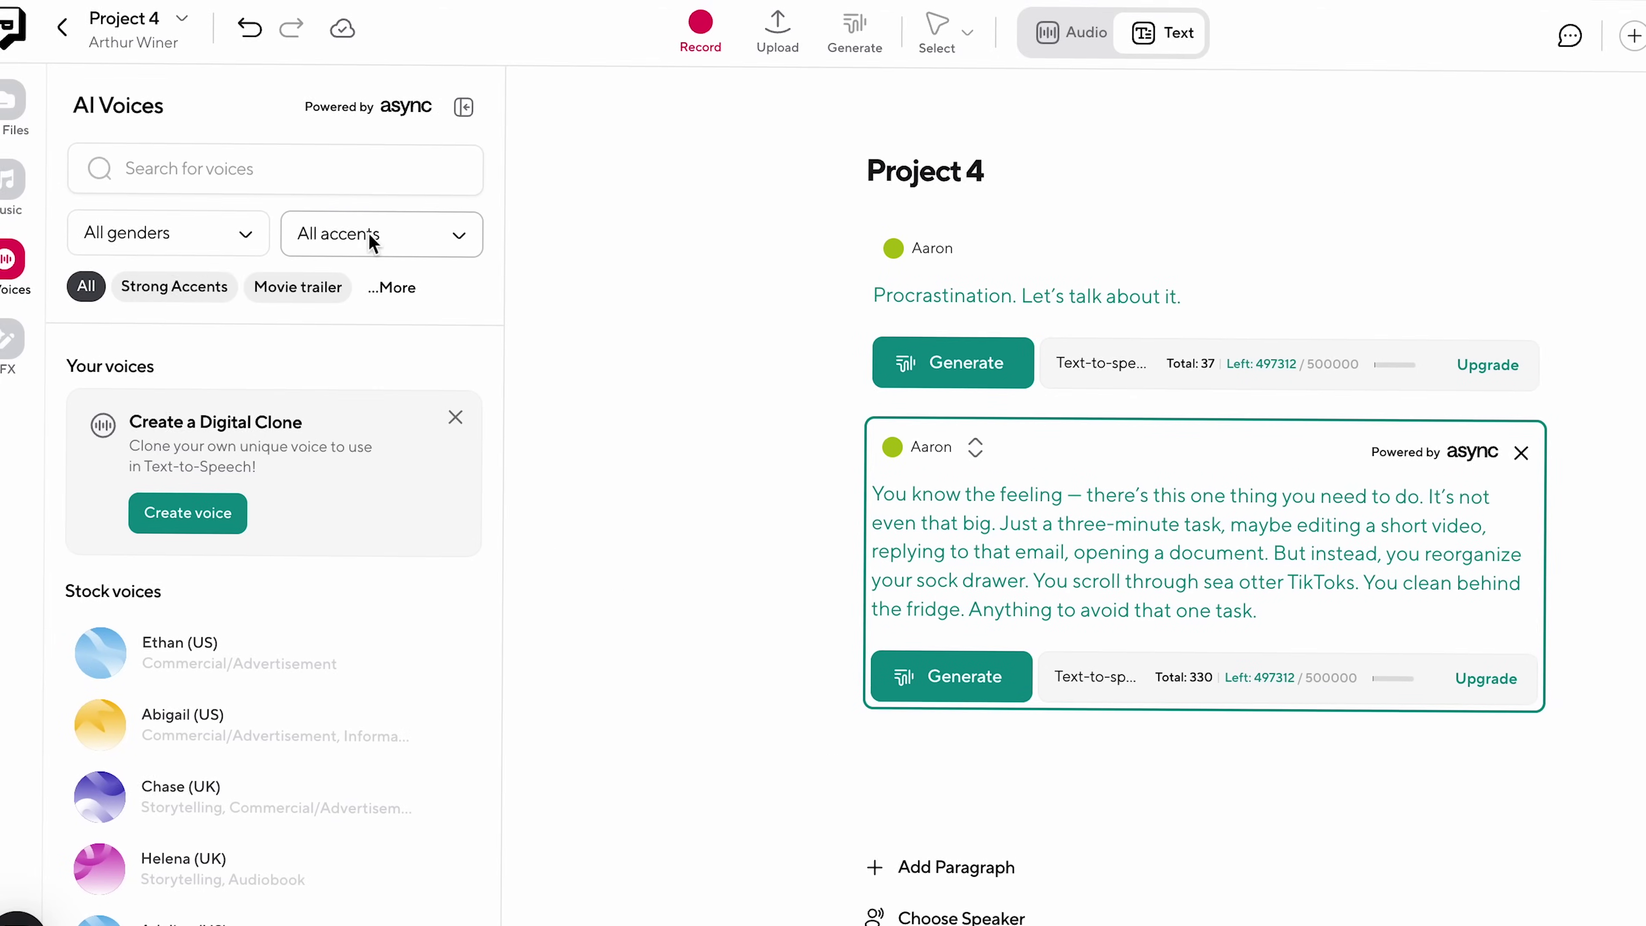
pyautogui.click(103, 322)
pyautogui.scroll(-5, 280, 773)
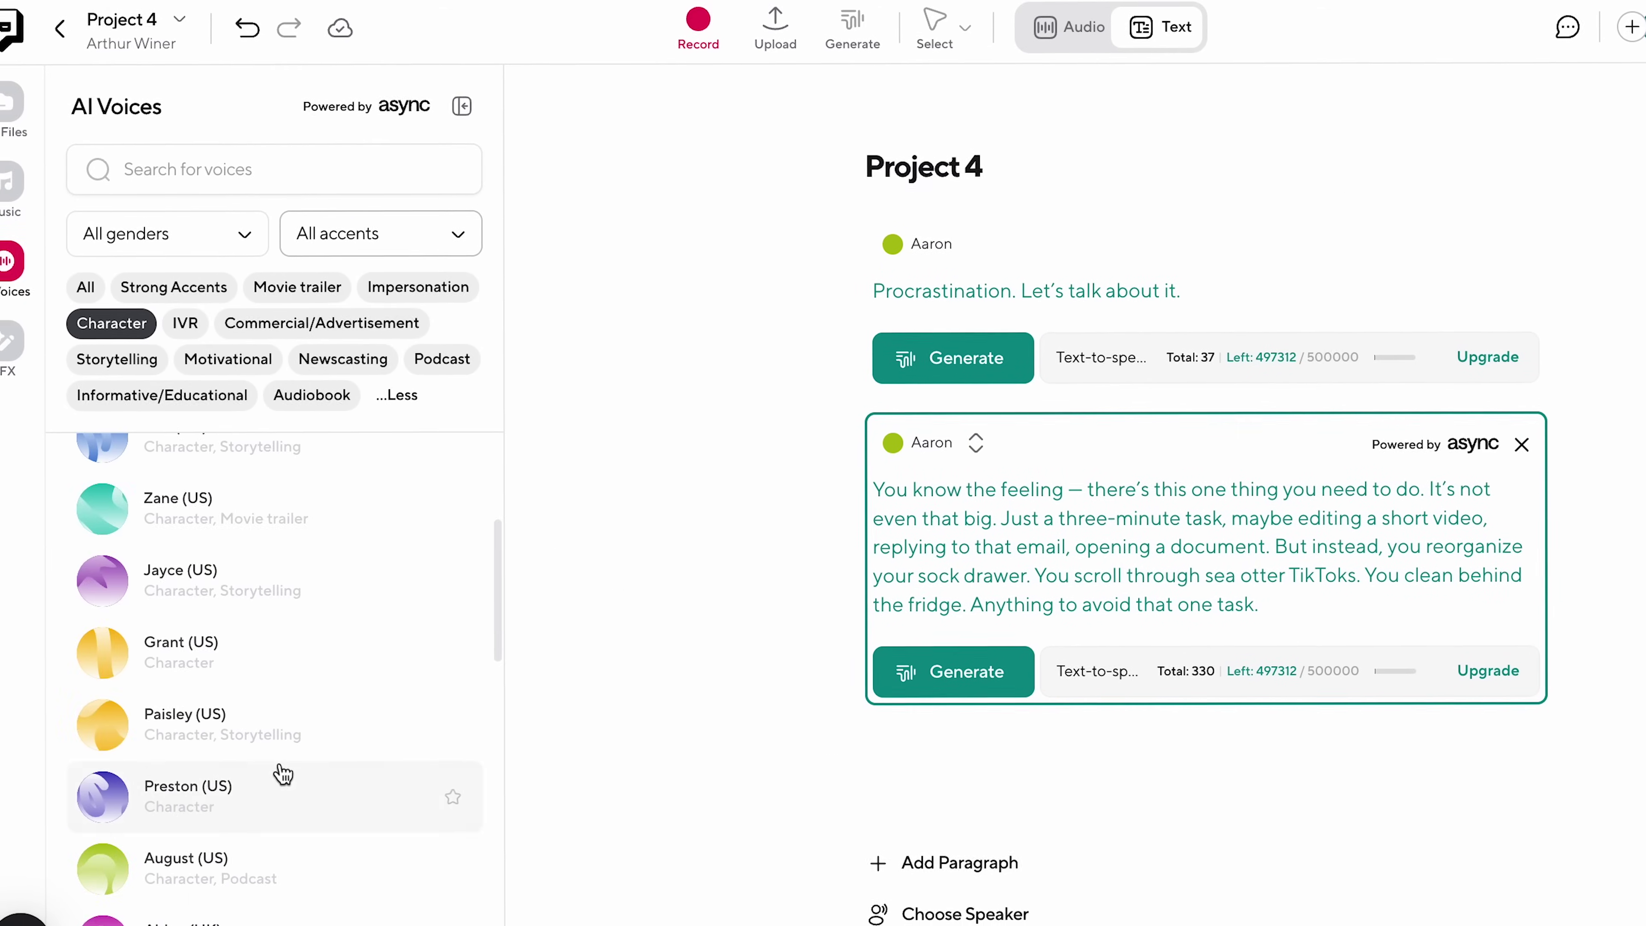
pyautogui.scroll(5, 343, 658)
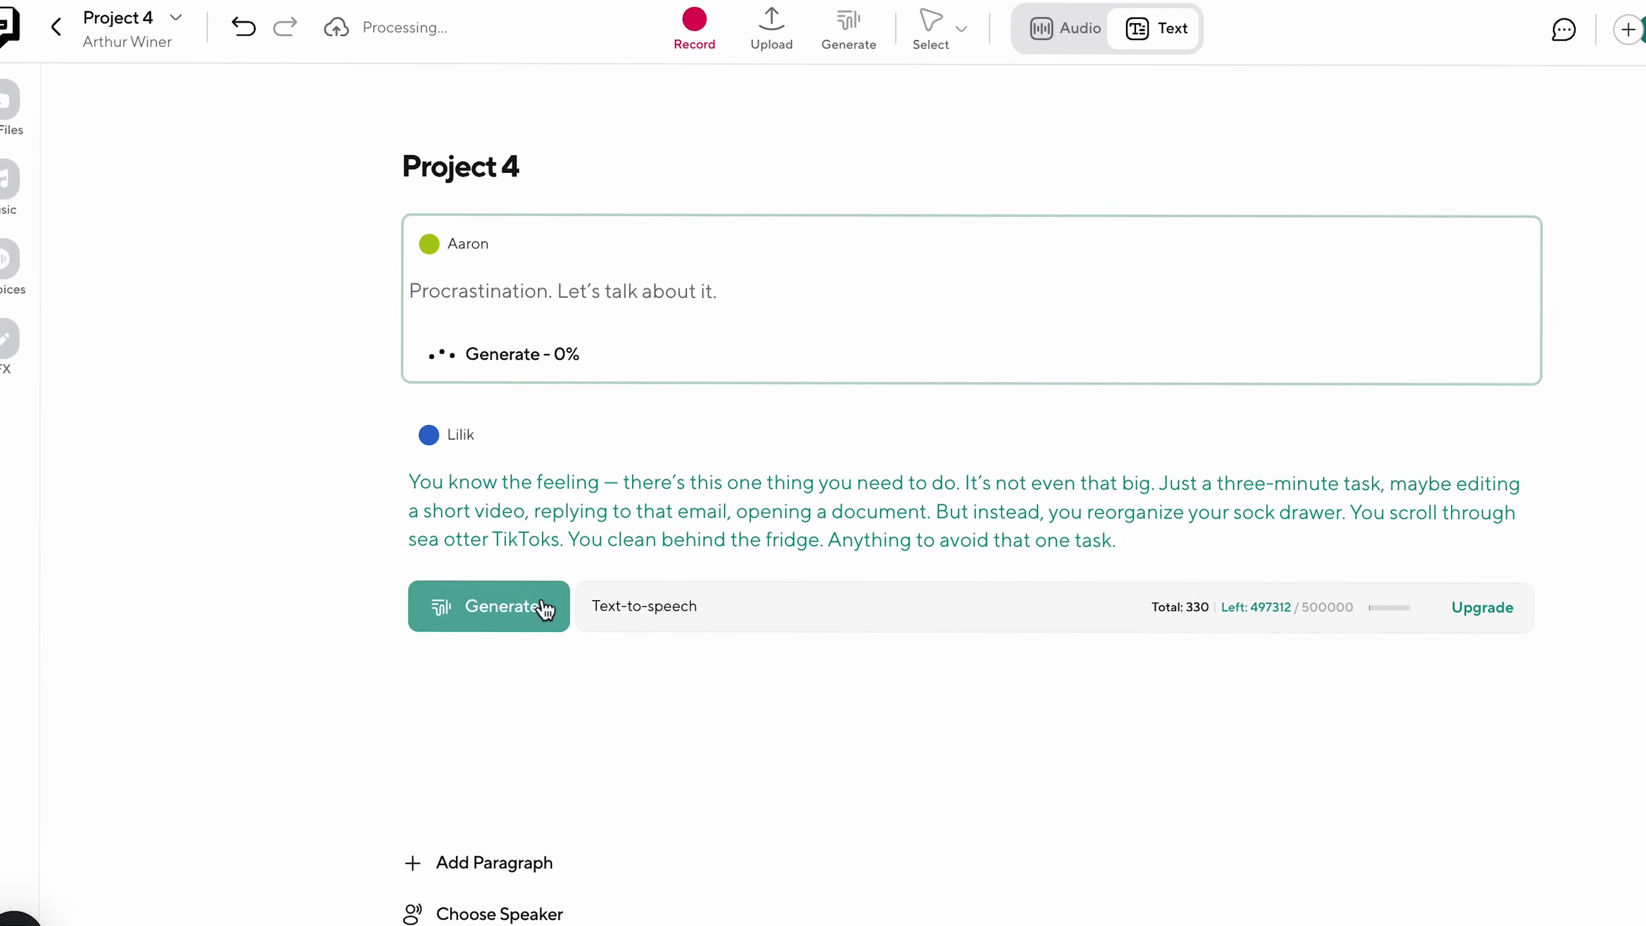
pyautogui.click(541, 603)
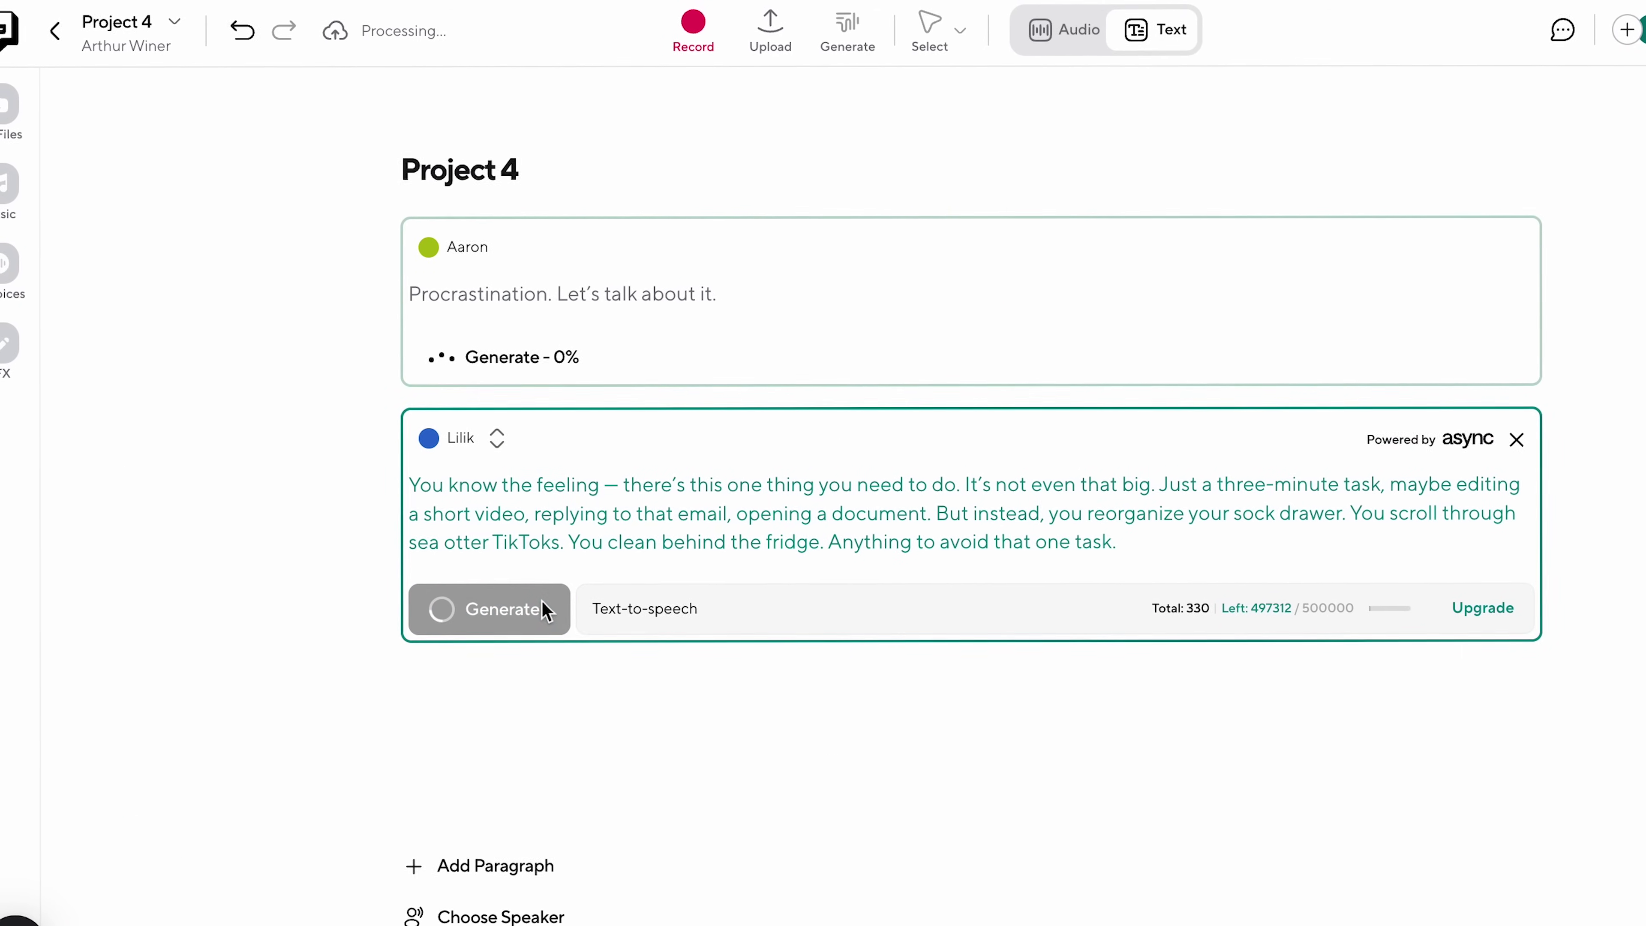
pyautogui.click(454, 866)
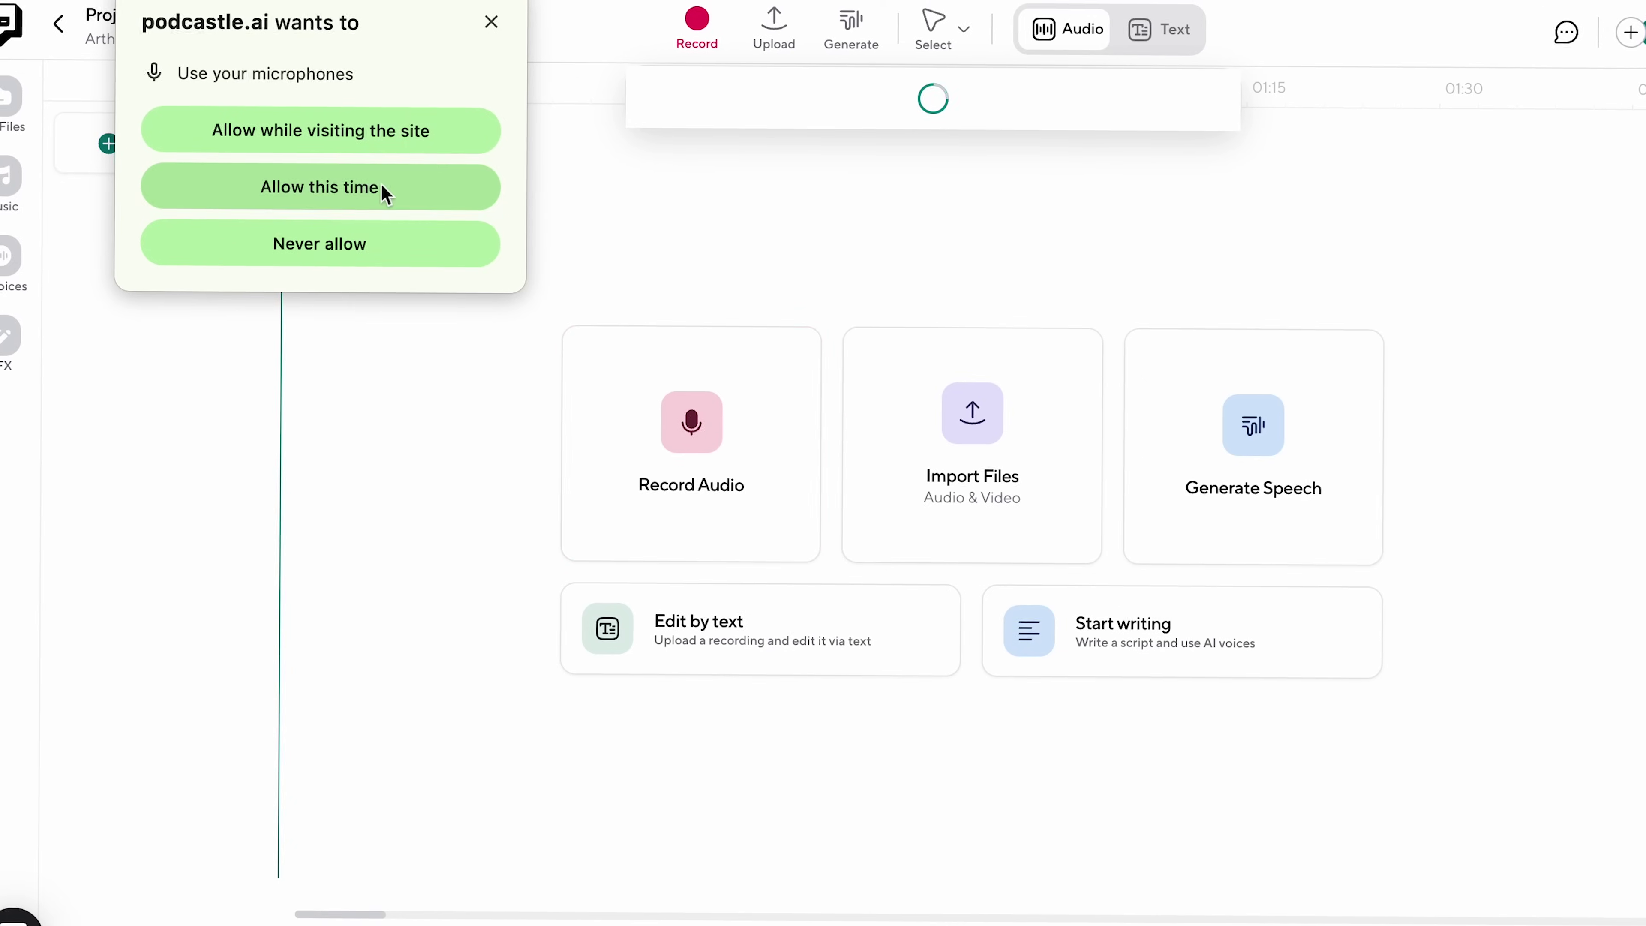
# Step: Record a microphone clip, clean it with Magic Dust AI, and generate the opening line
pyautogui.click(382, 187)
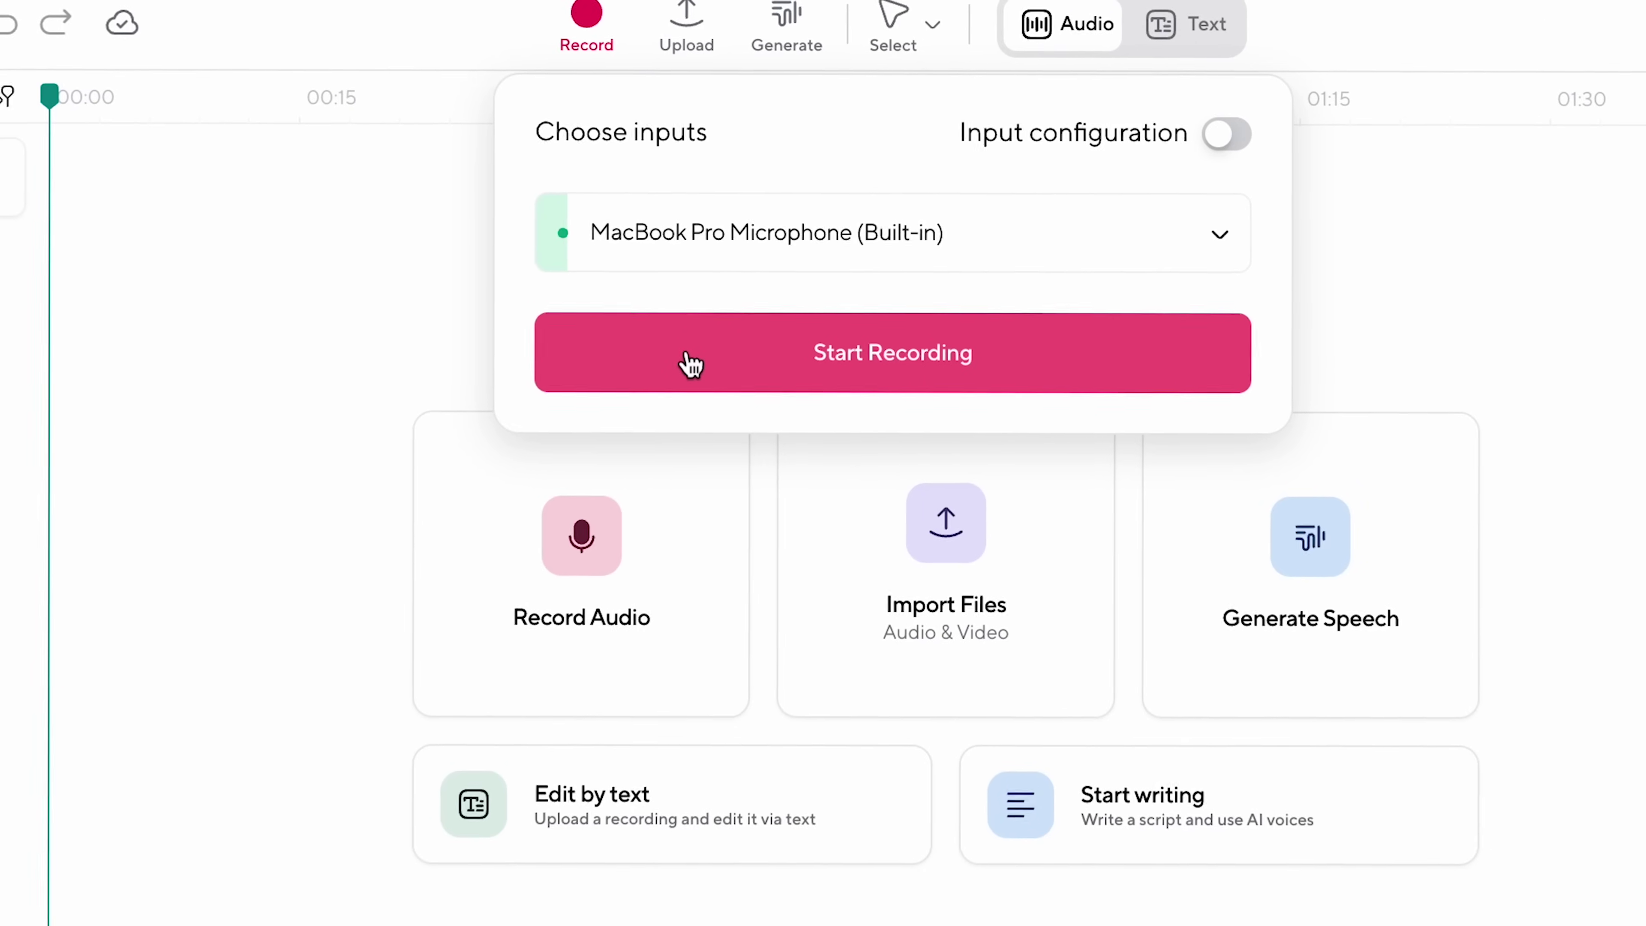
pyautogui.click(968, 358)
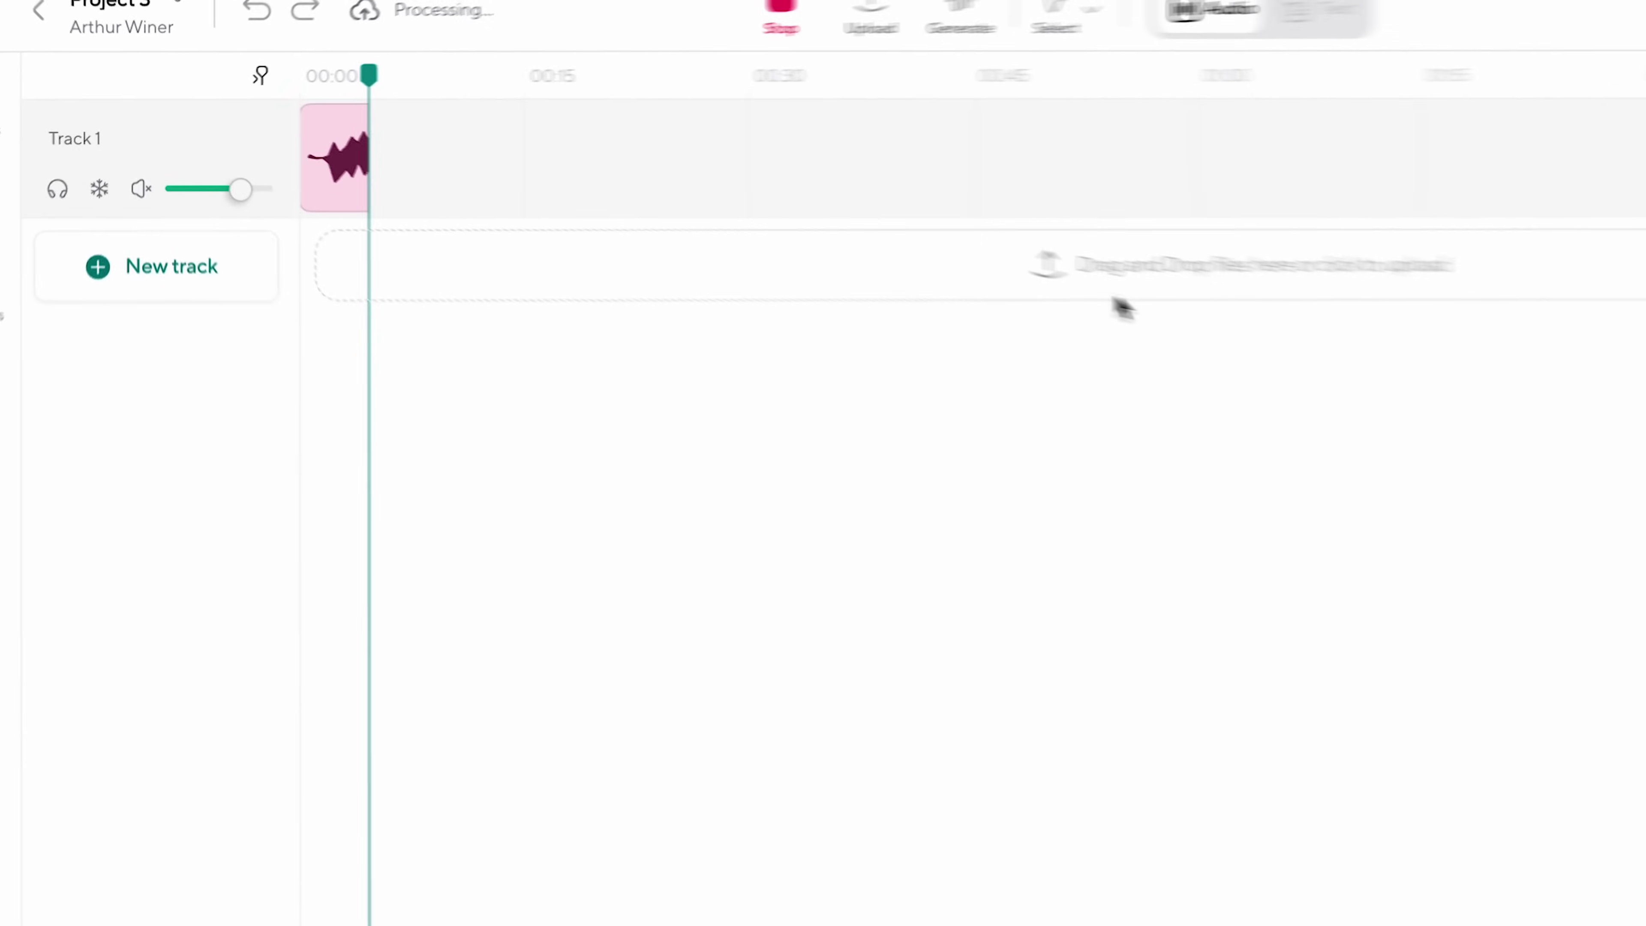
pyautogui.click(349, 189)
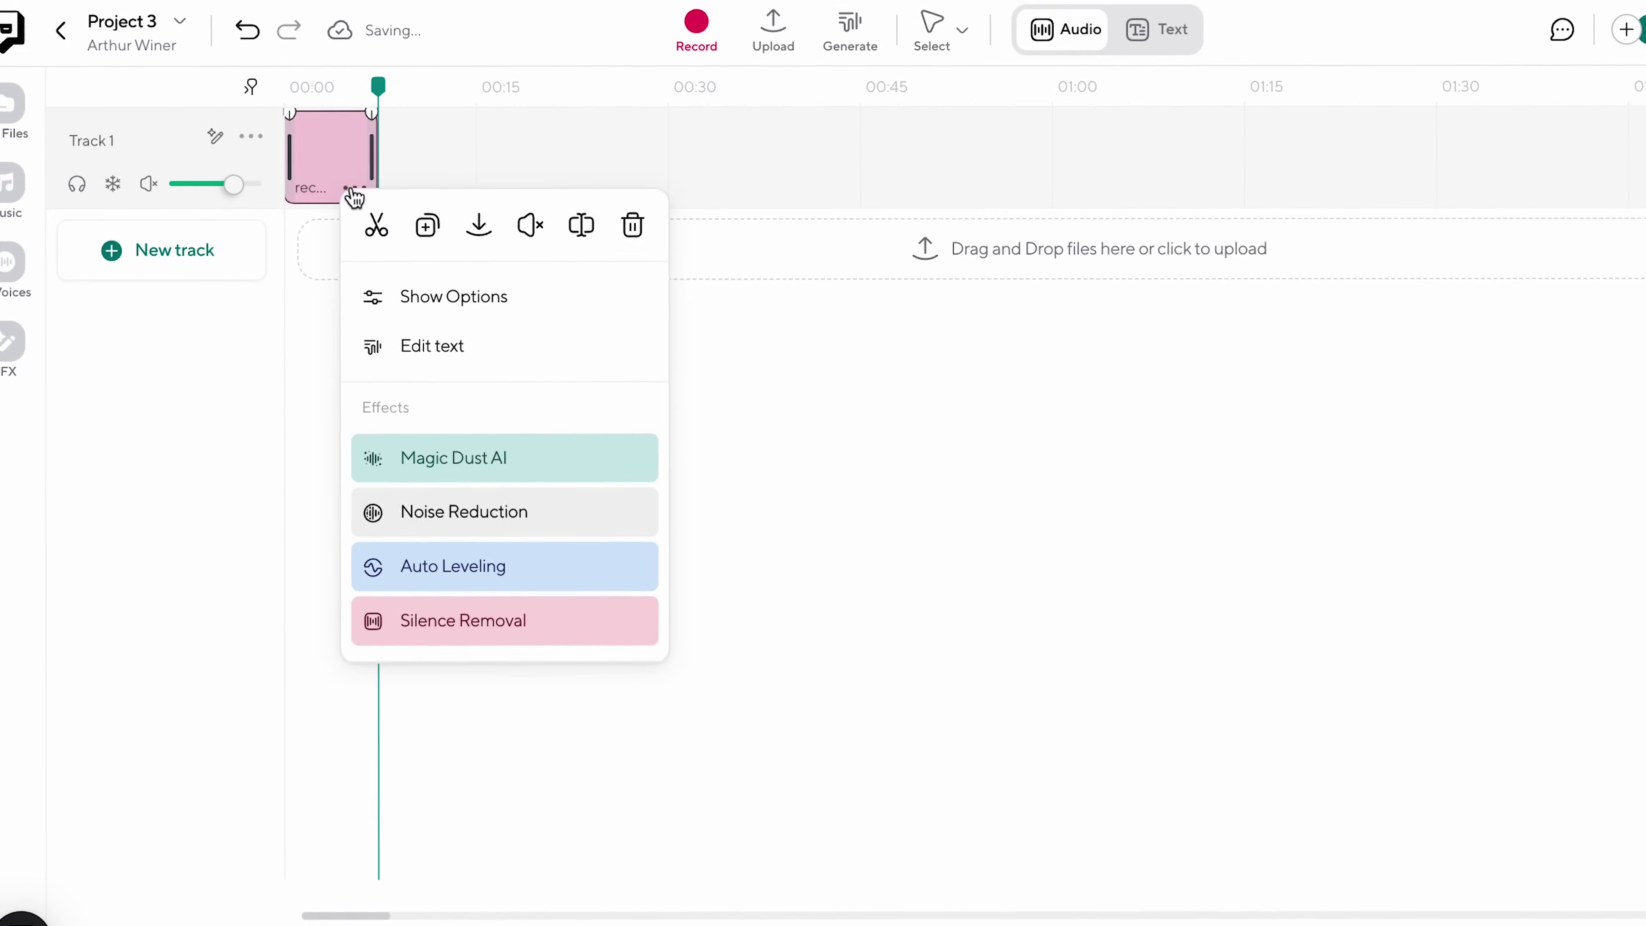
pyautogui.click(498, 455)
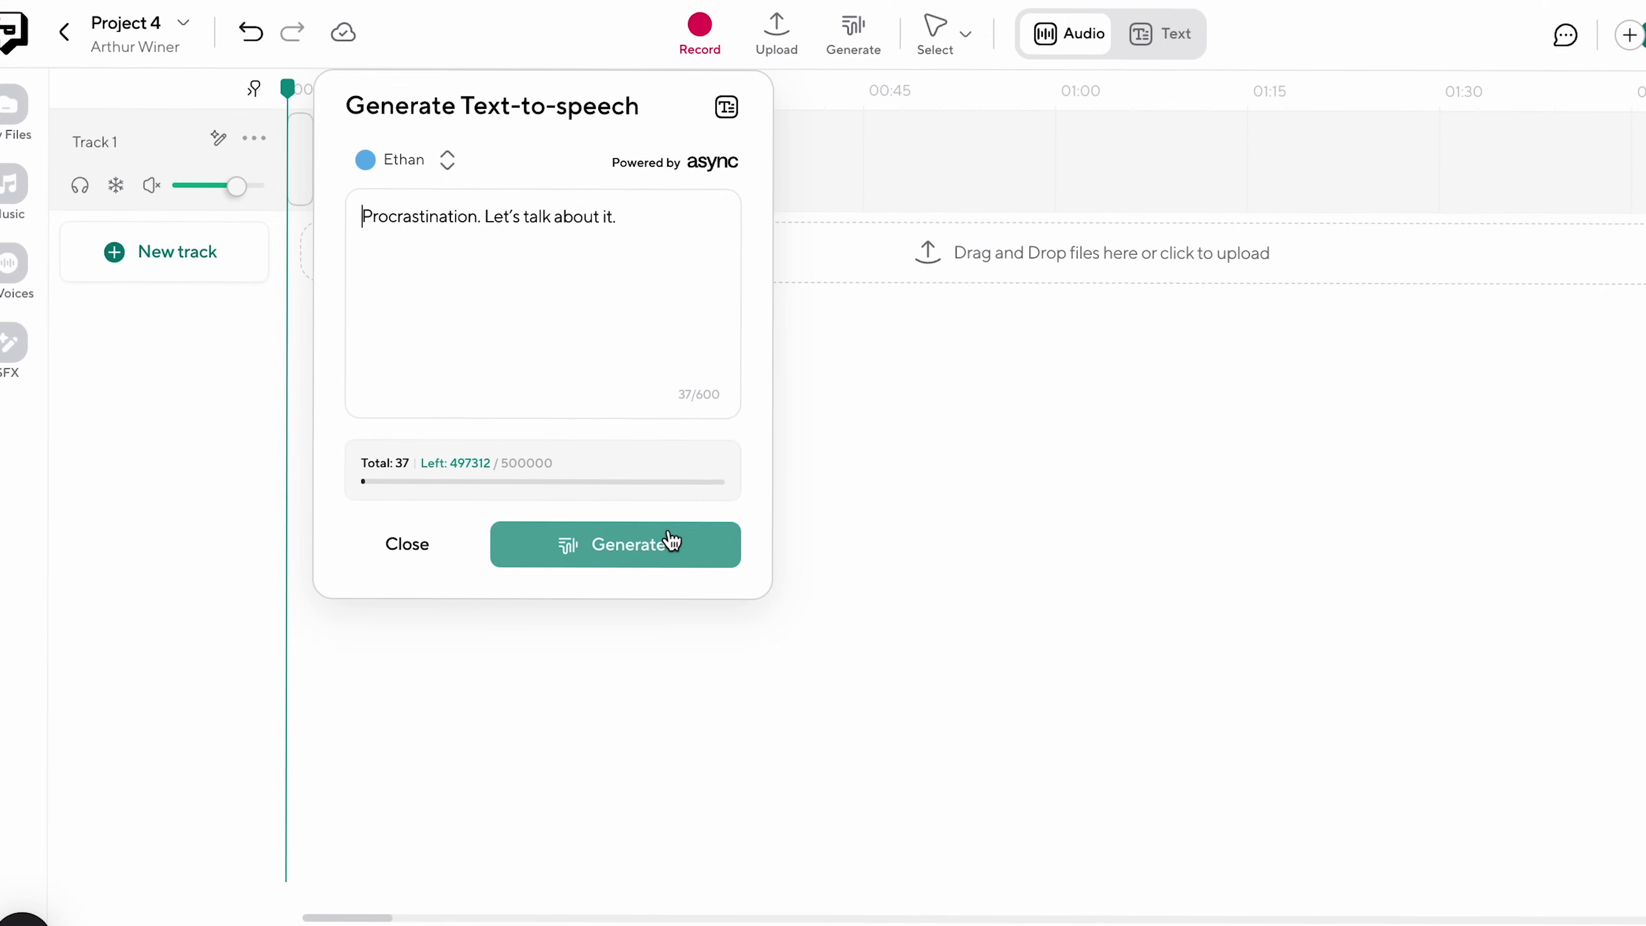
pyautogui.click(658, 543)
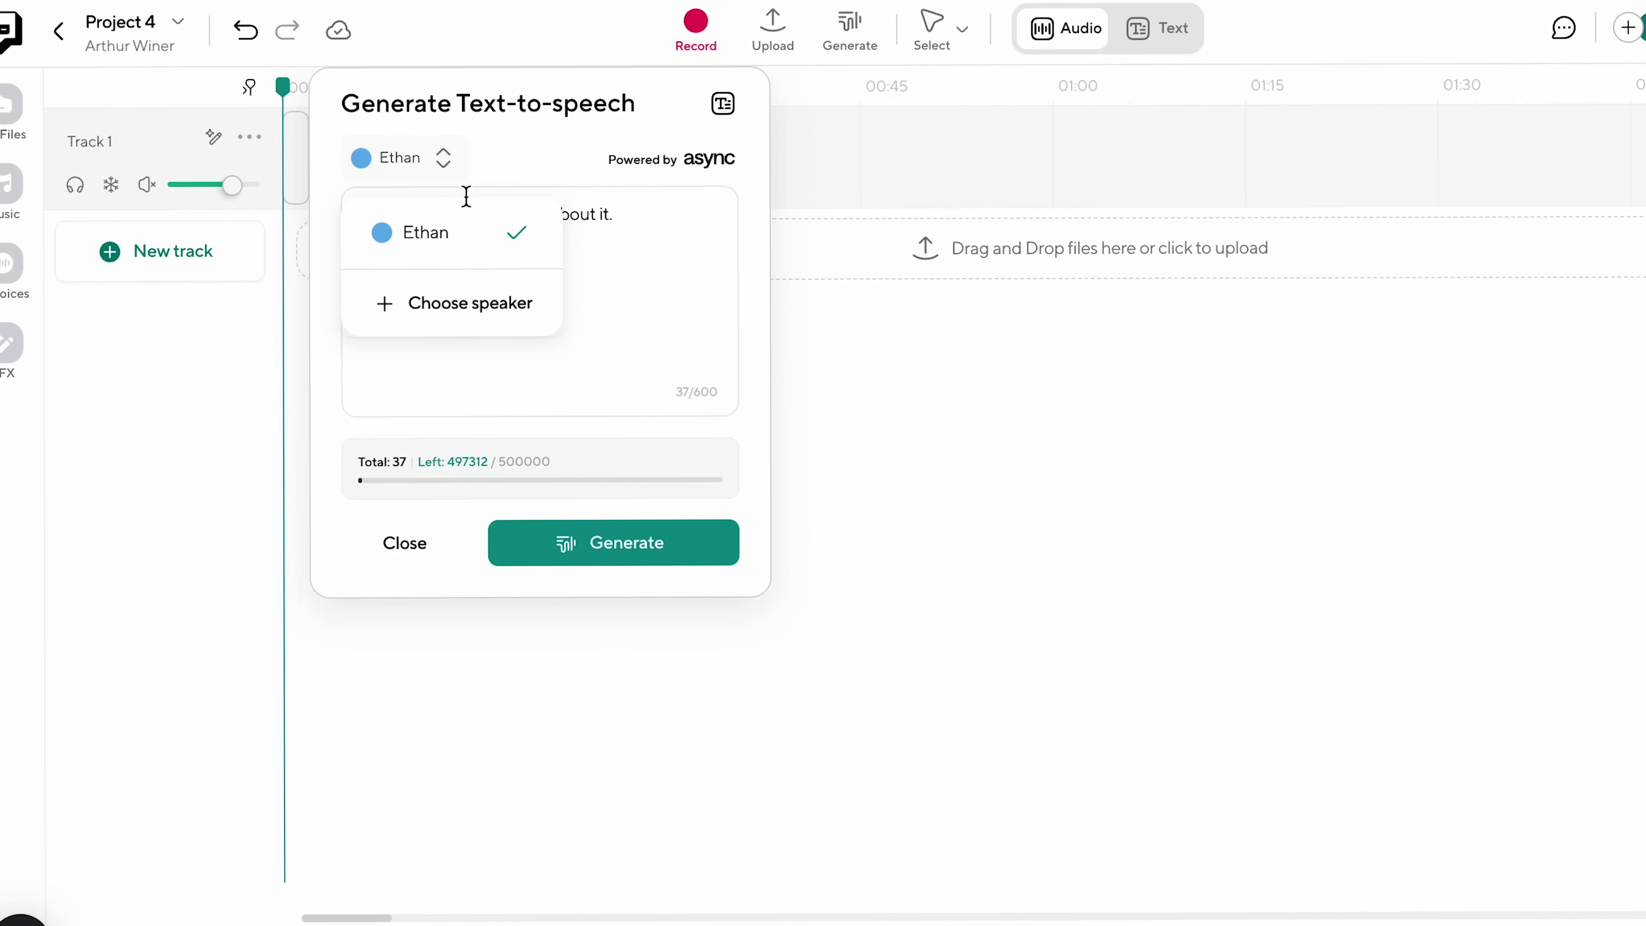
# Step: Filter voices to American (US) - Pacific Southwest and Motivational, then choose Aaron (US)
pyautogui.click(452, 300)
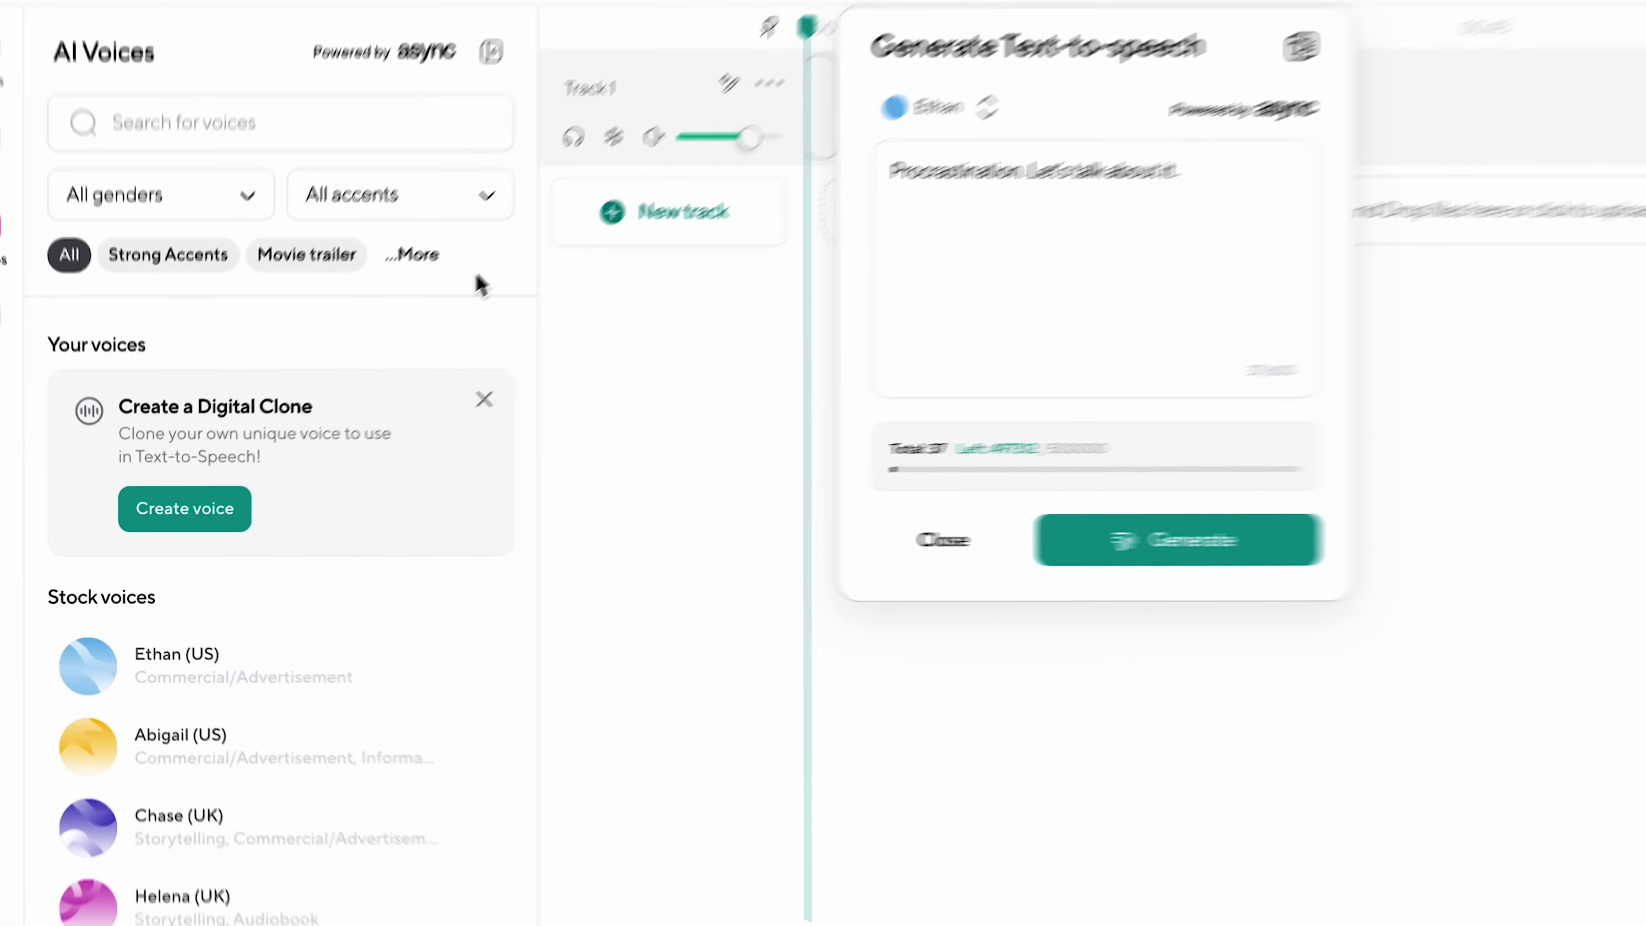
pyautogui.click(293, 138)
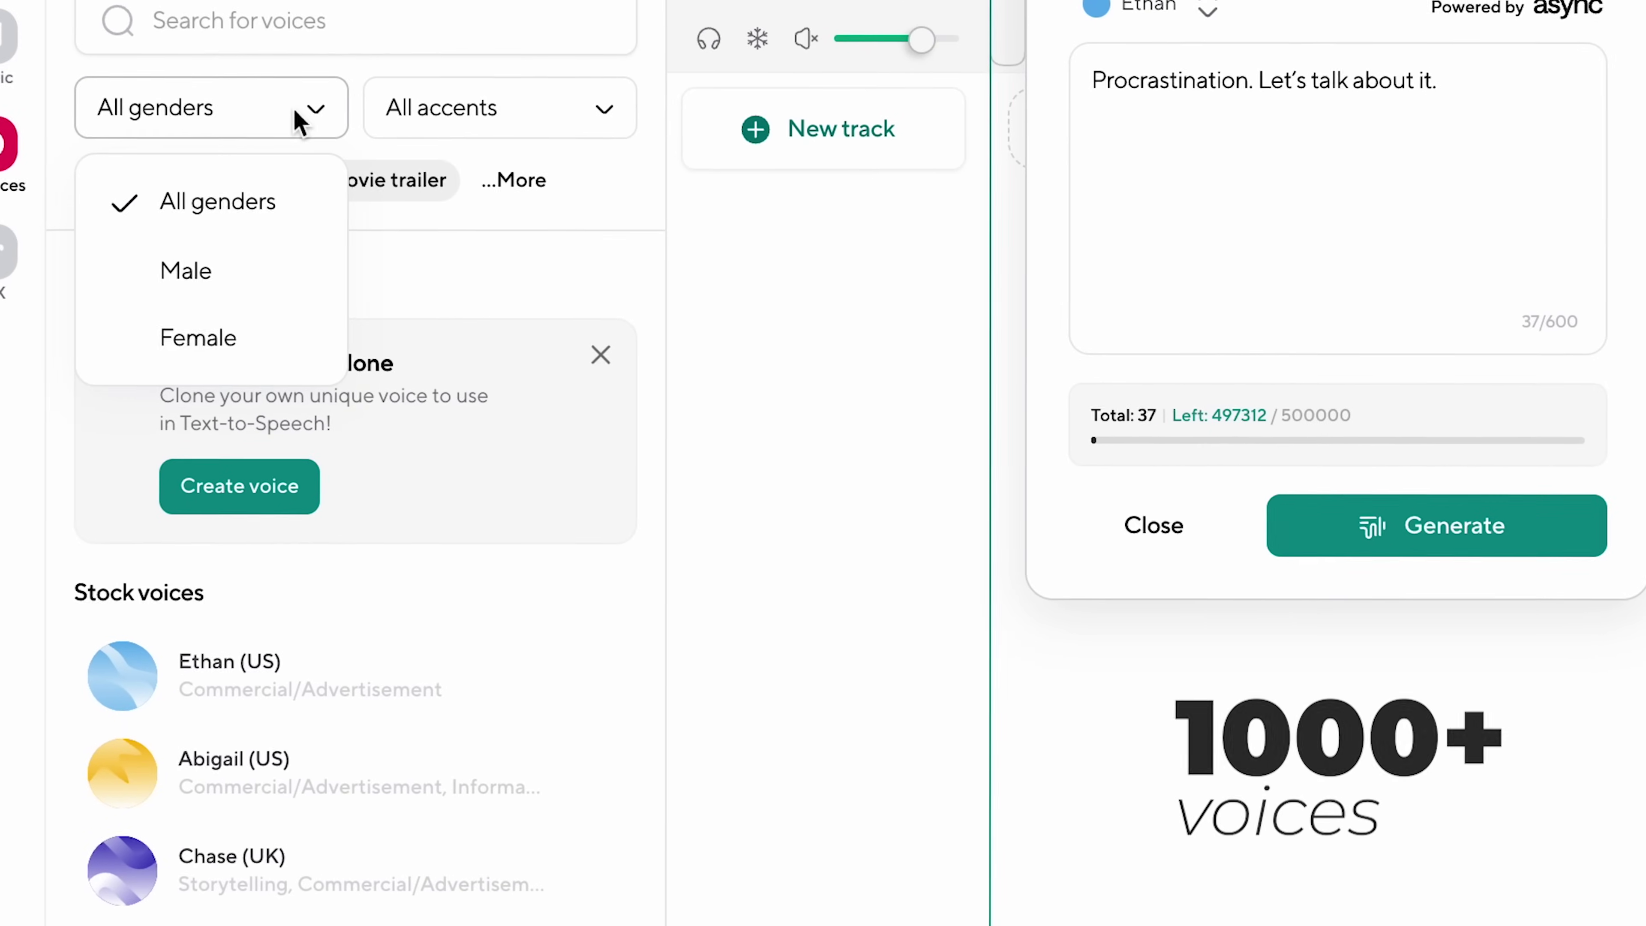
pyautogui.click(471, 246)
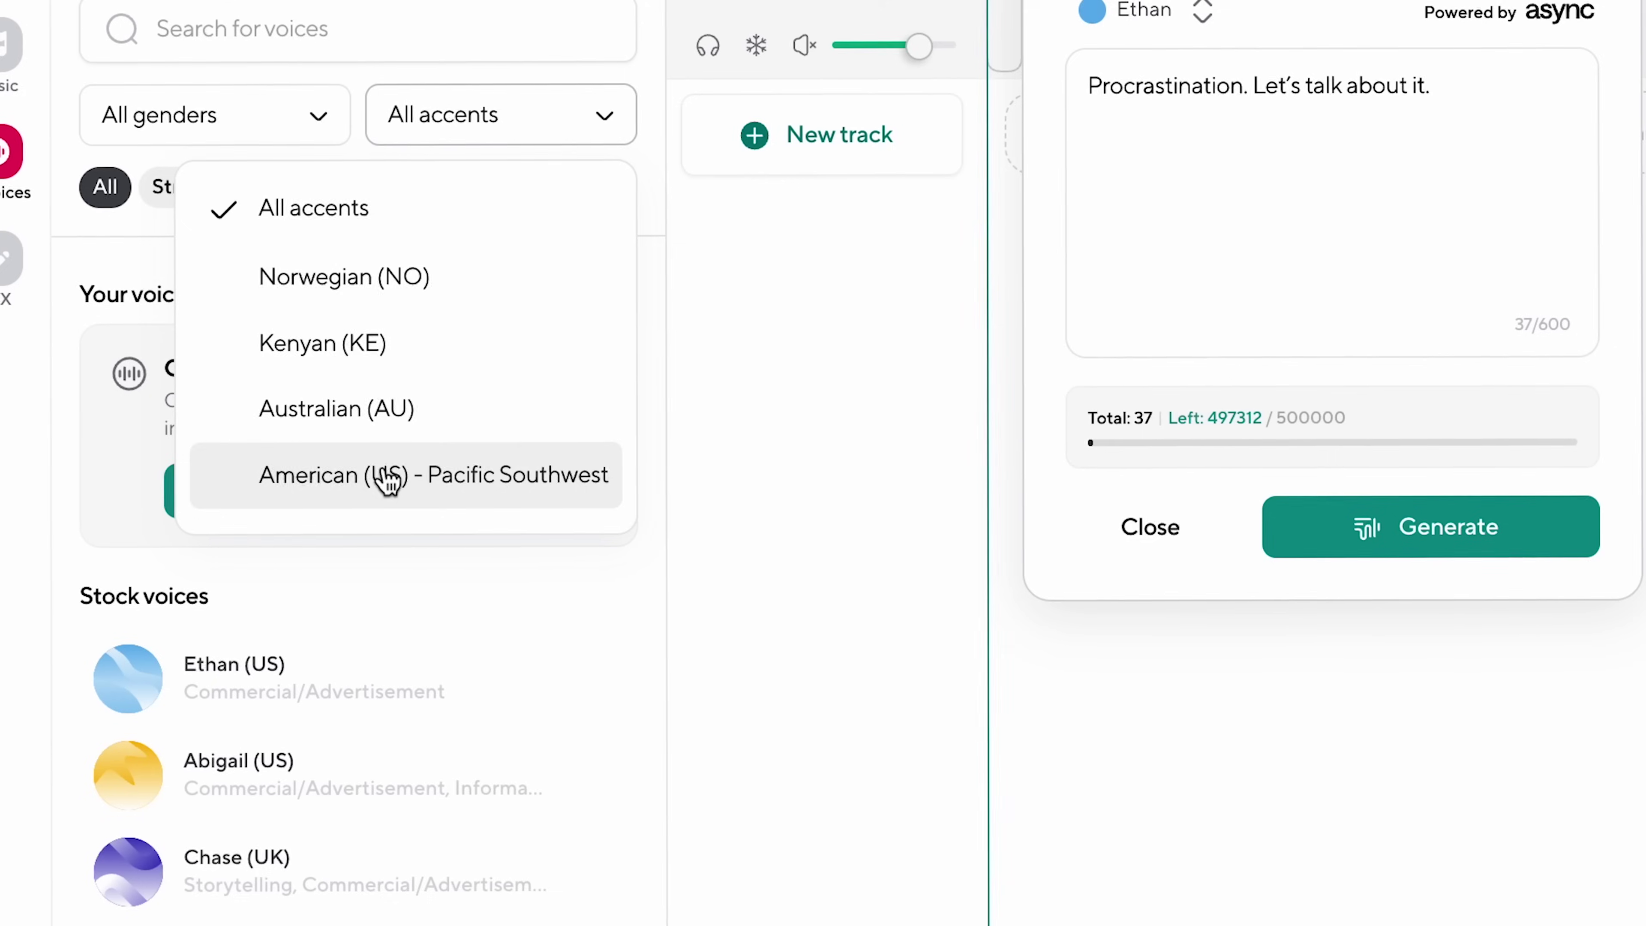
pyautogui.scroll(-1, 389, 473)
pyautogui.click(404, 272)
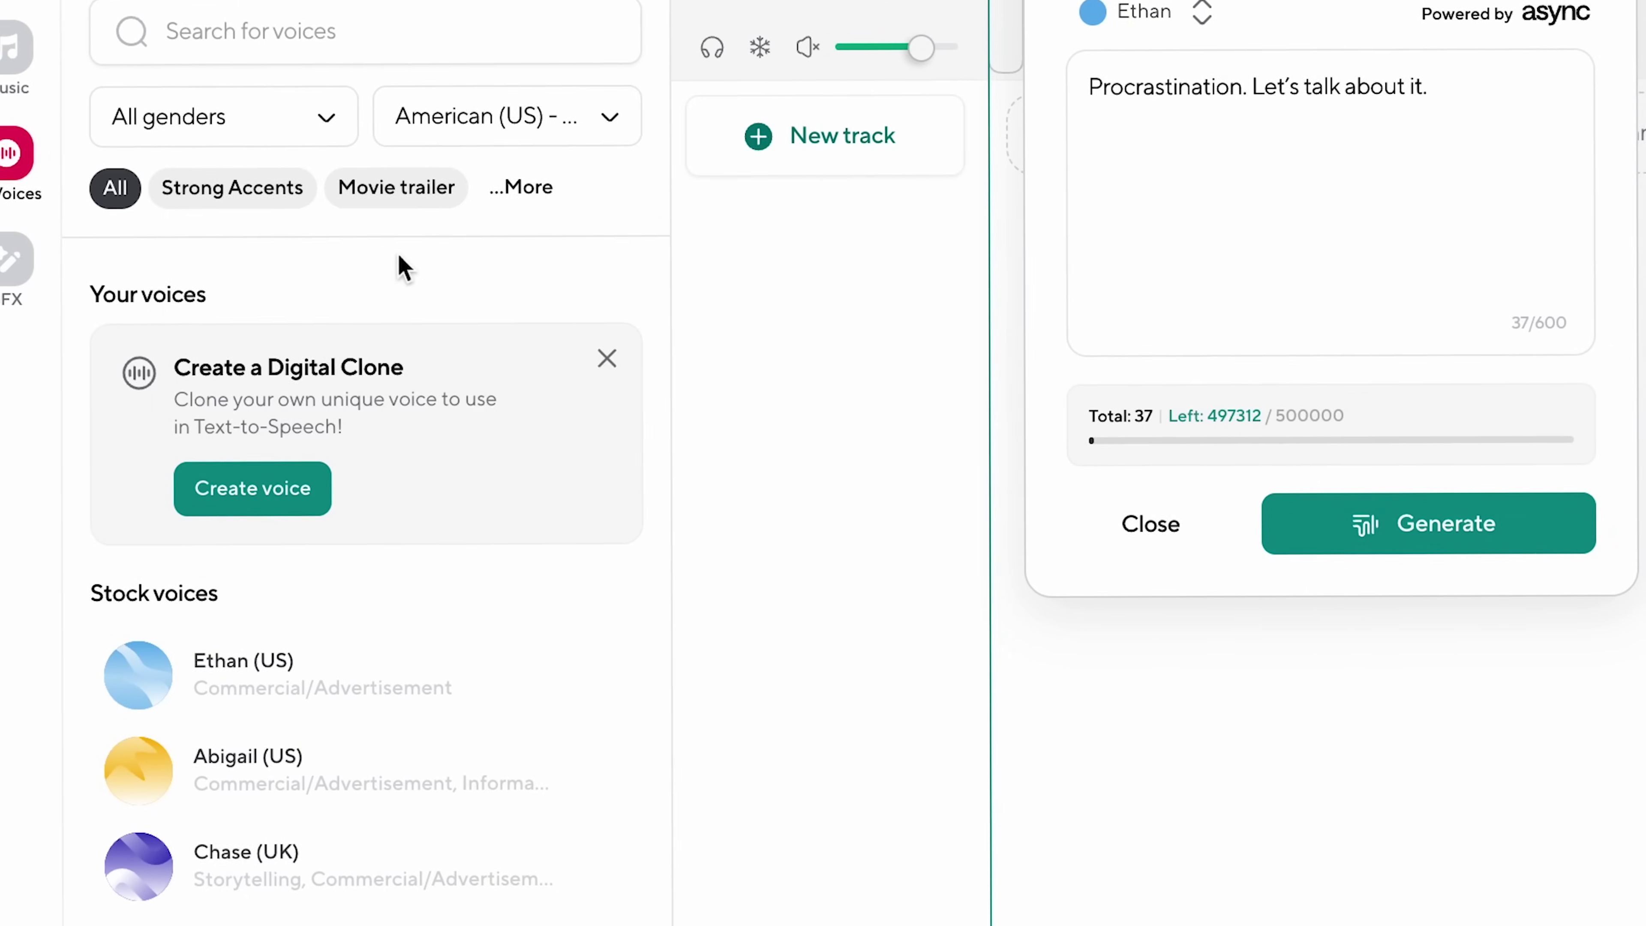
pyautogui.click(528, 188)
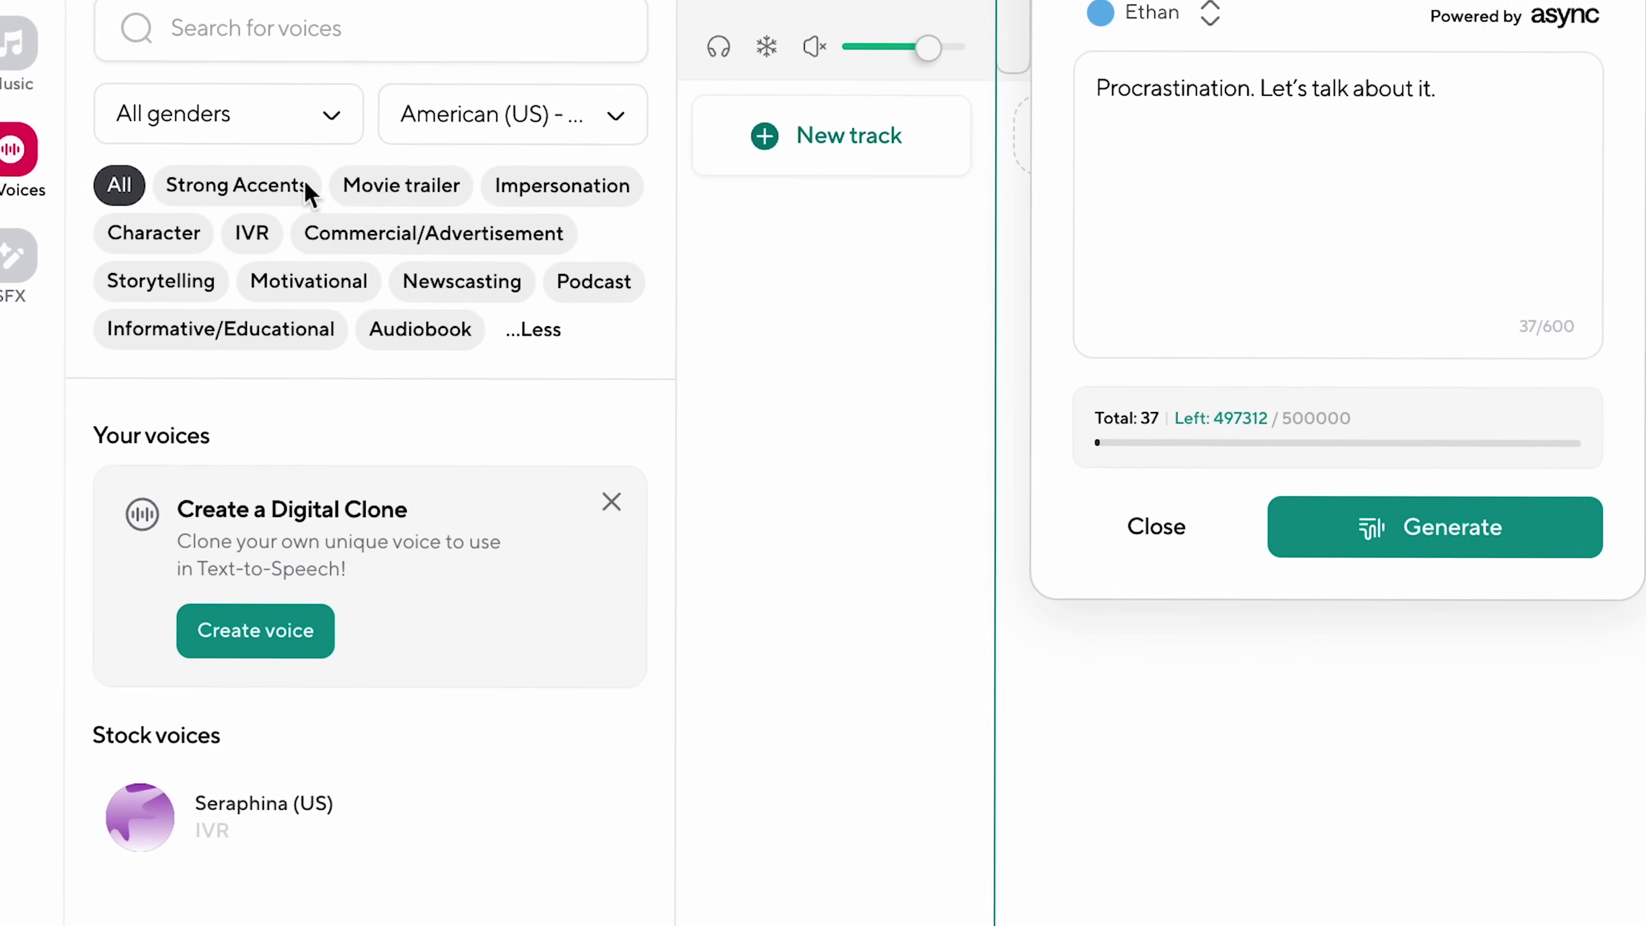
pyautogui.click(284, 289)
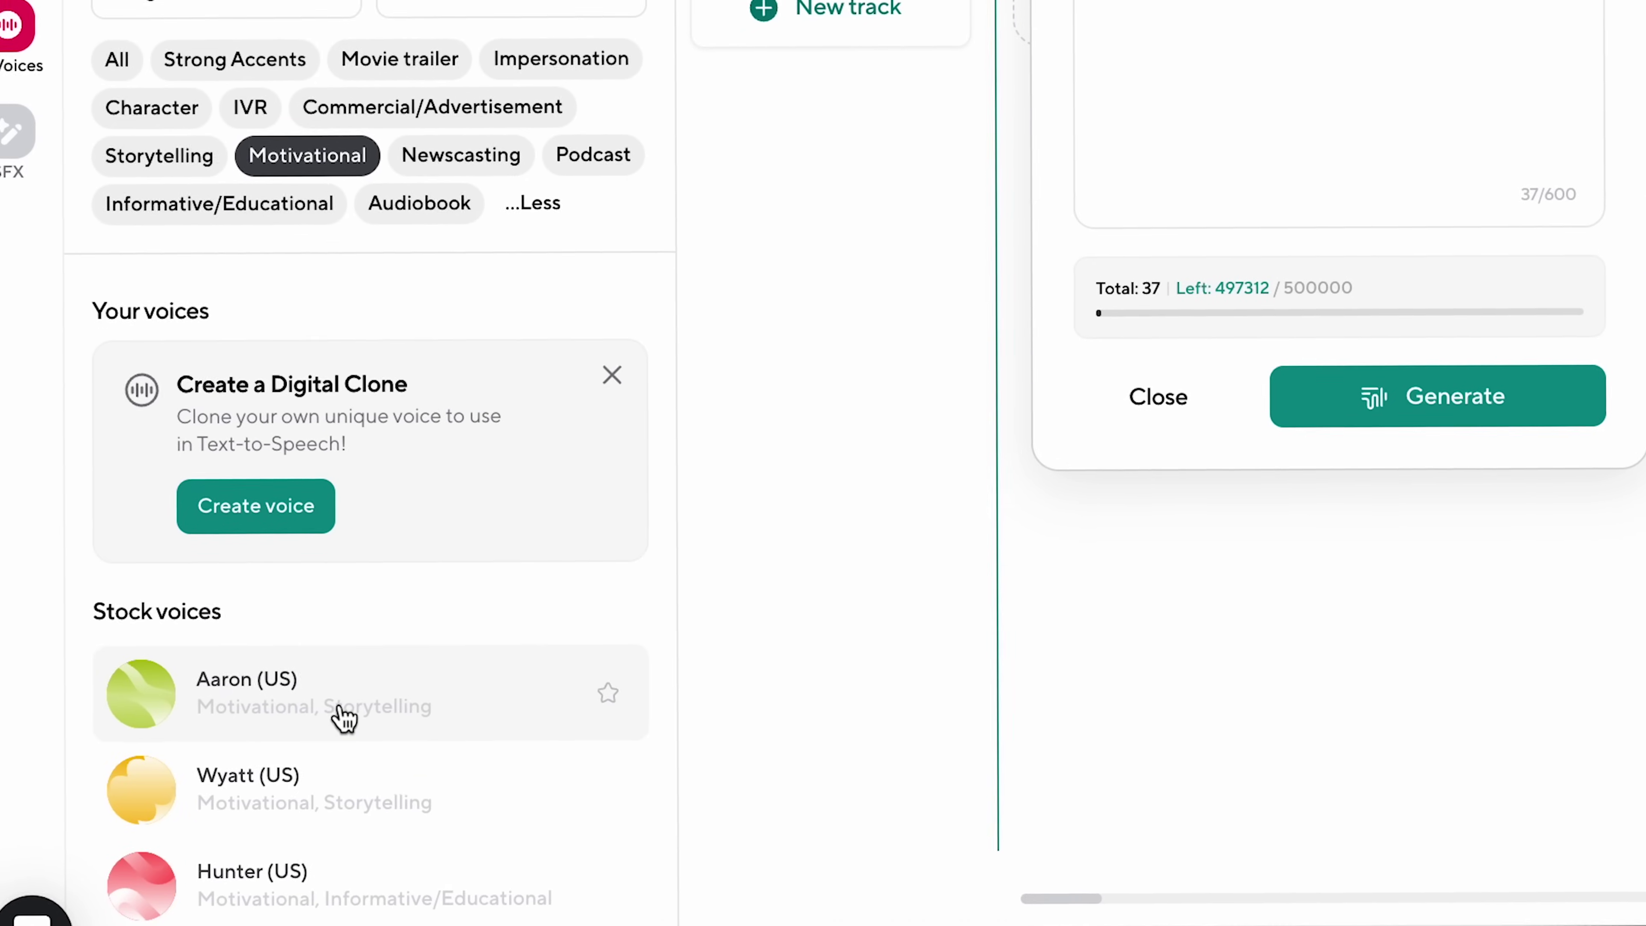
pyautogui.click(346, 718)
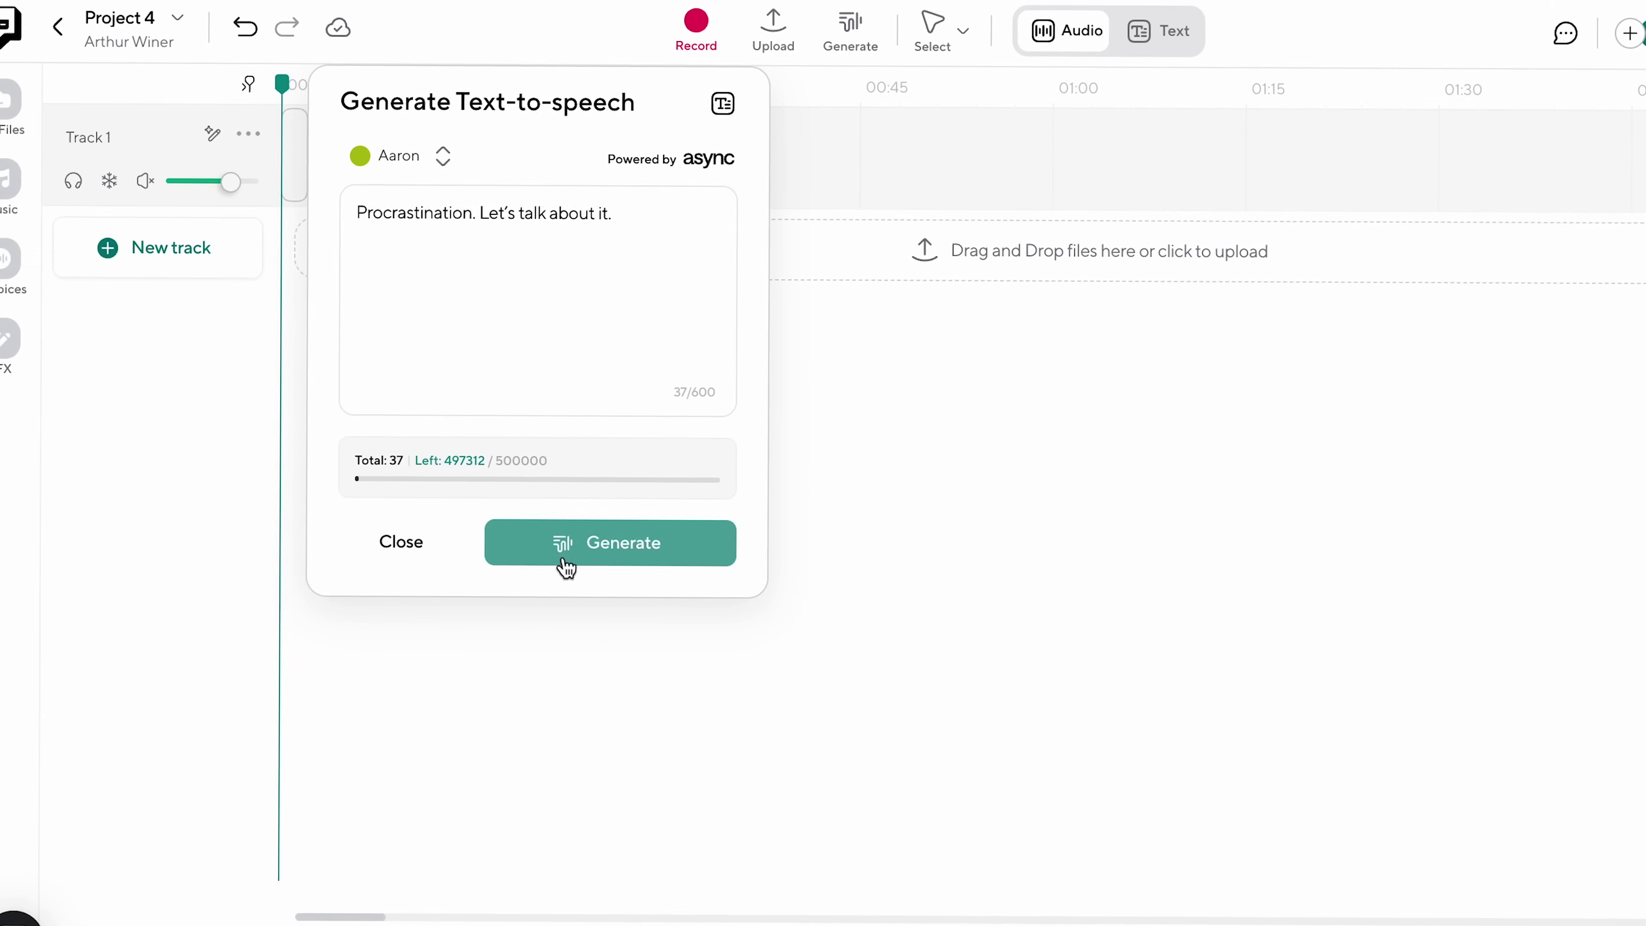
# Step: Generate Aaron's opening line, then assign the Character voice Lilik (UK) to paragraph two
pyautogui.click(576, 543)
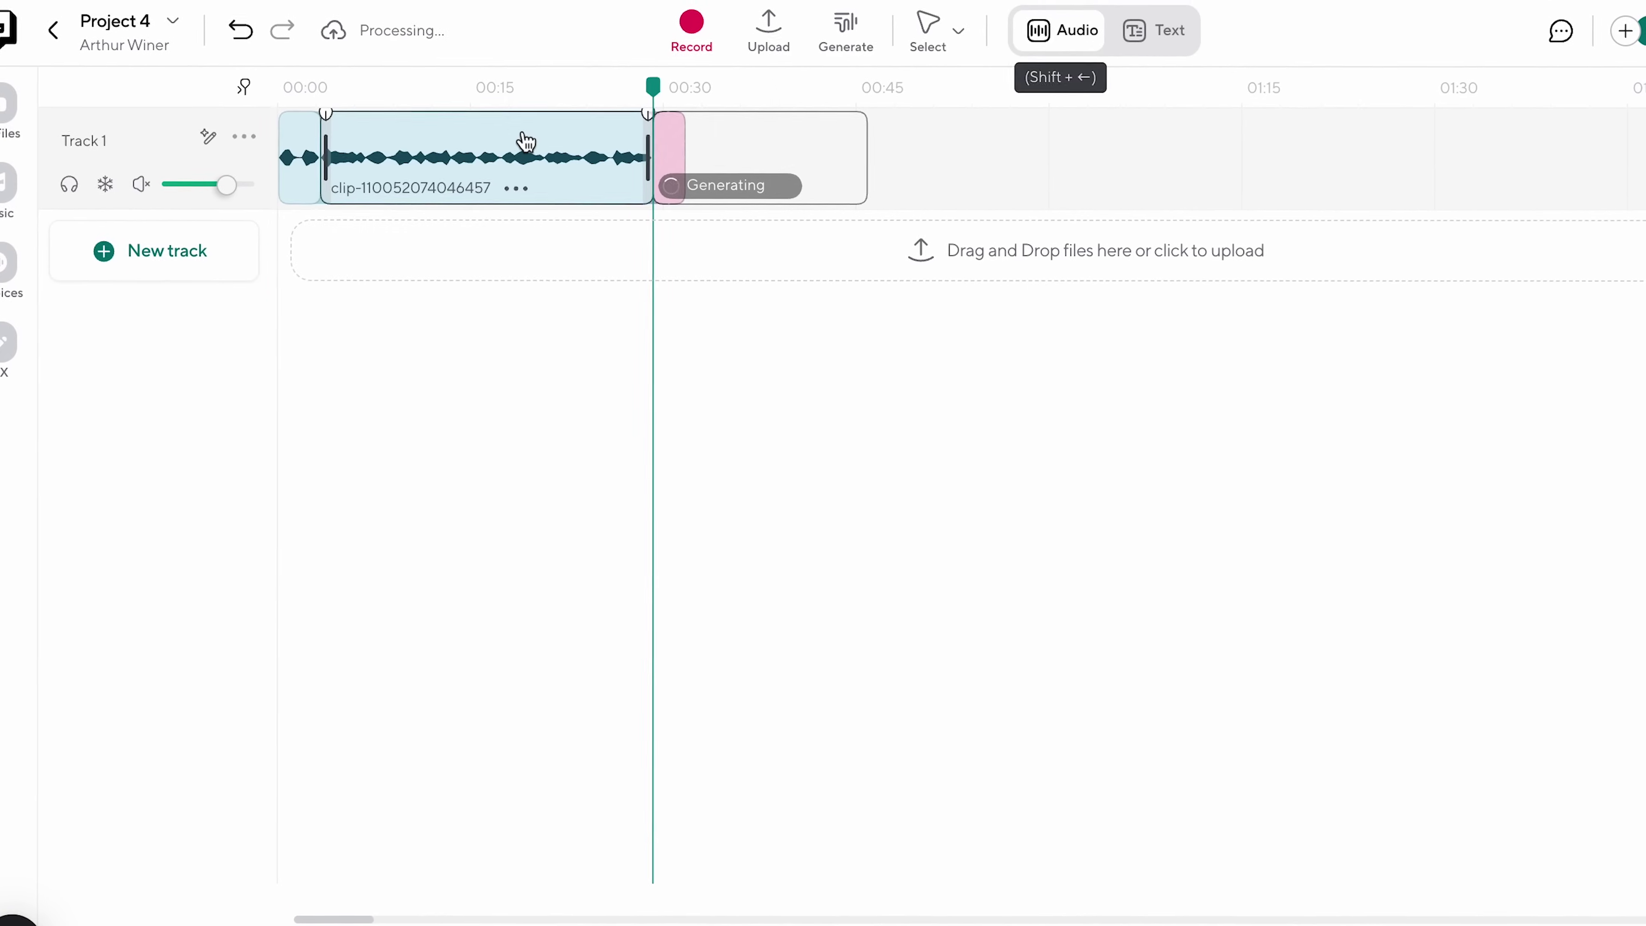
pyautogui.click(525, 186)
pyautogui.click(589, 342)
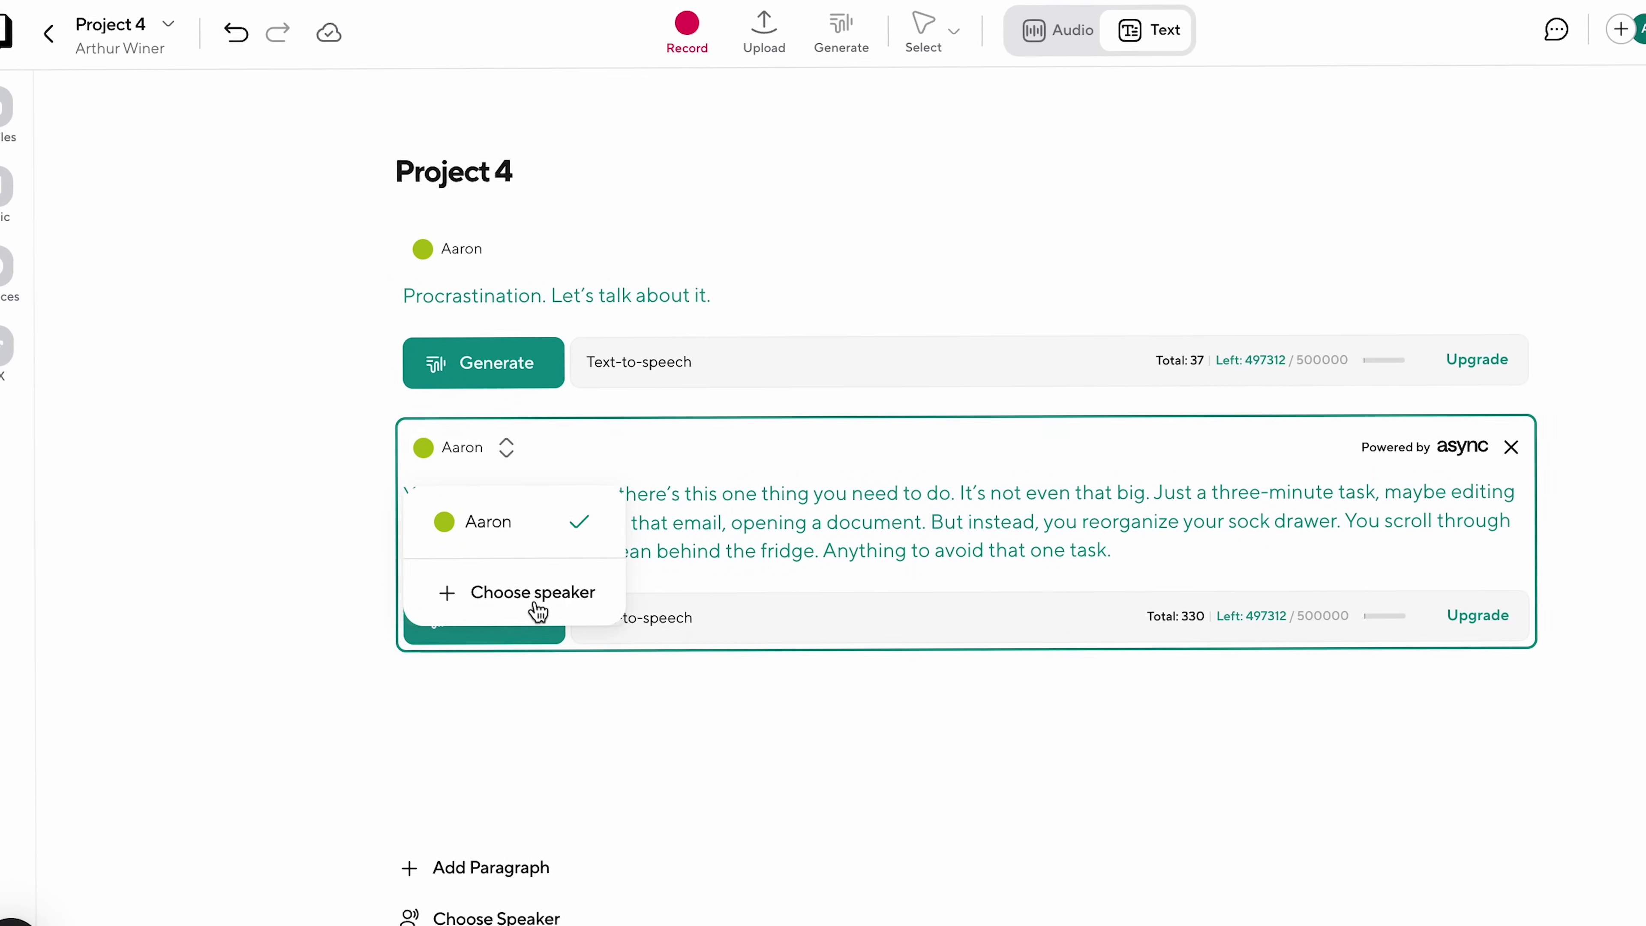
pyautogui.click(532, 592)
pyautogui.click(389, 288)
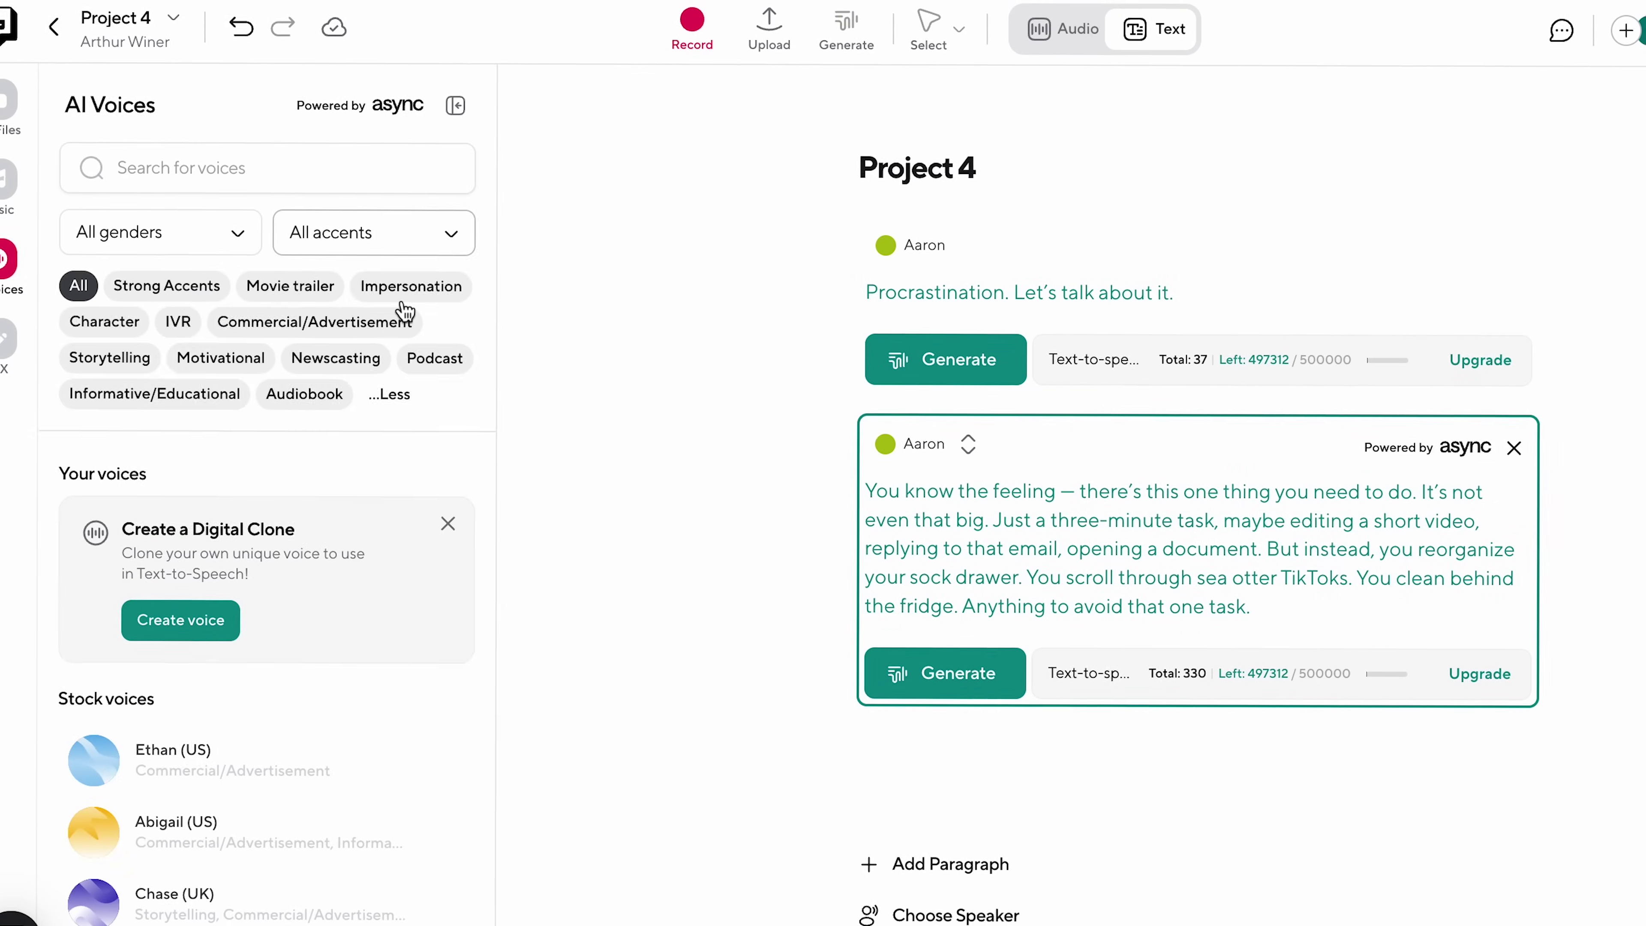
pyautogui.click(104, 321)
pyautogui.scroll(-5, 278, 772)
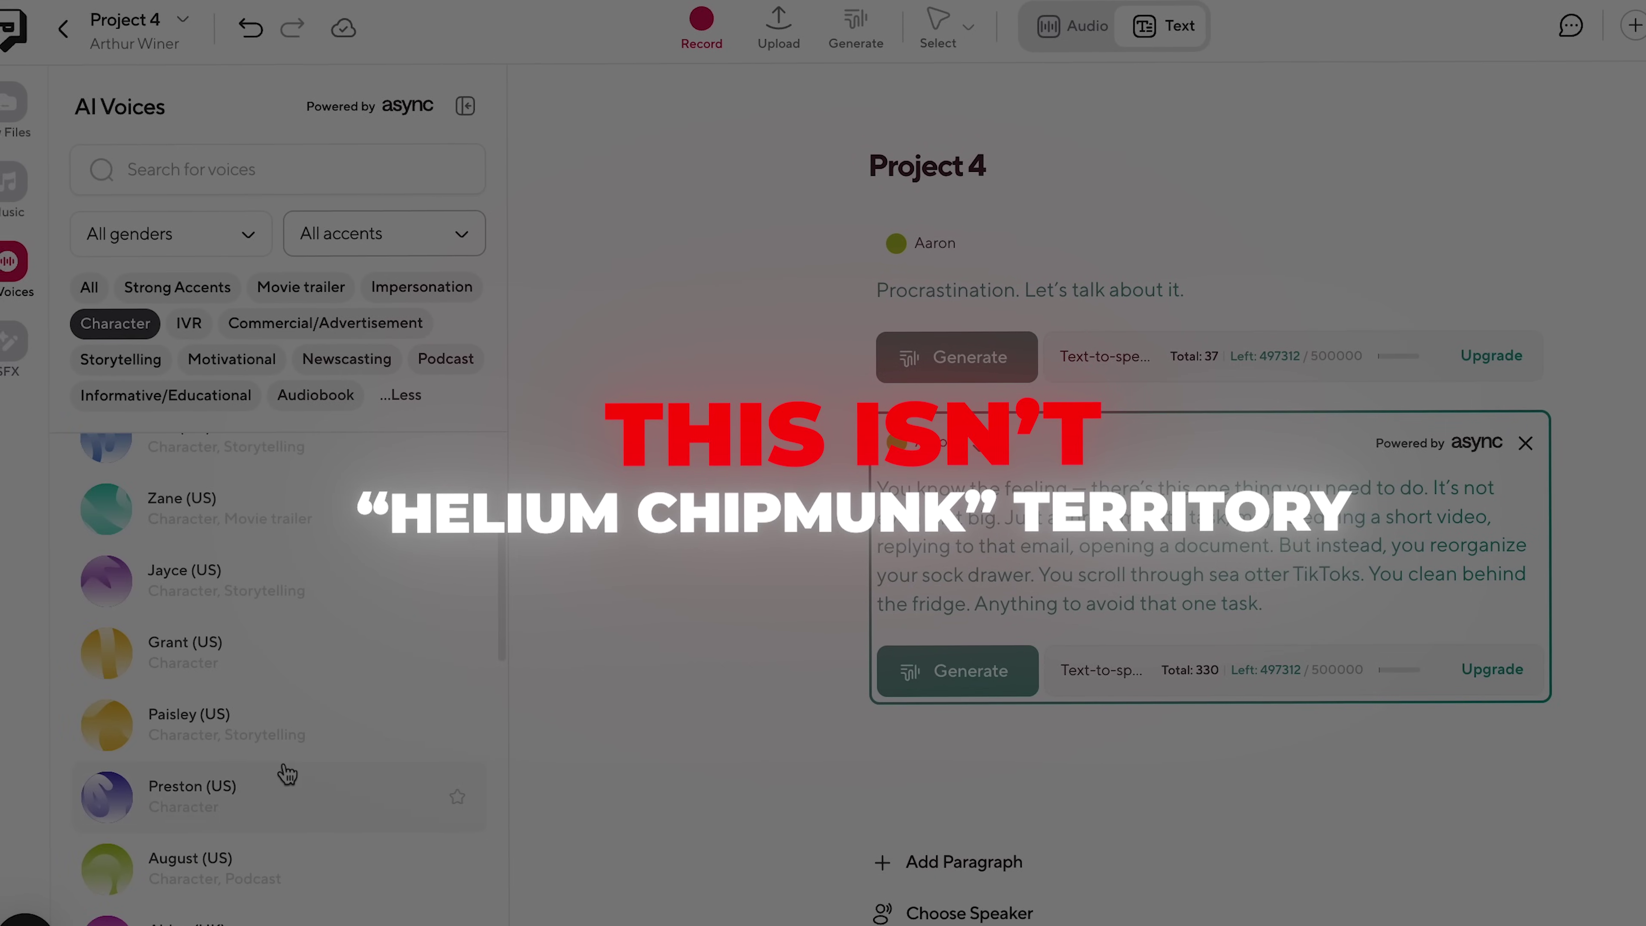
pyautogui.scroll(10, 287, 774)
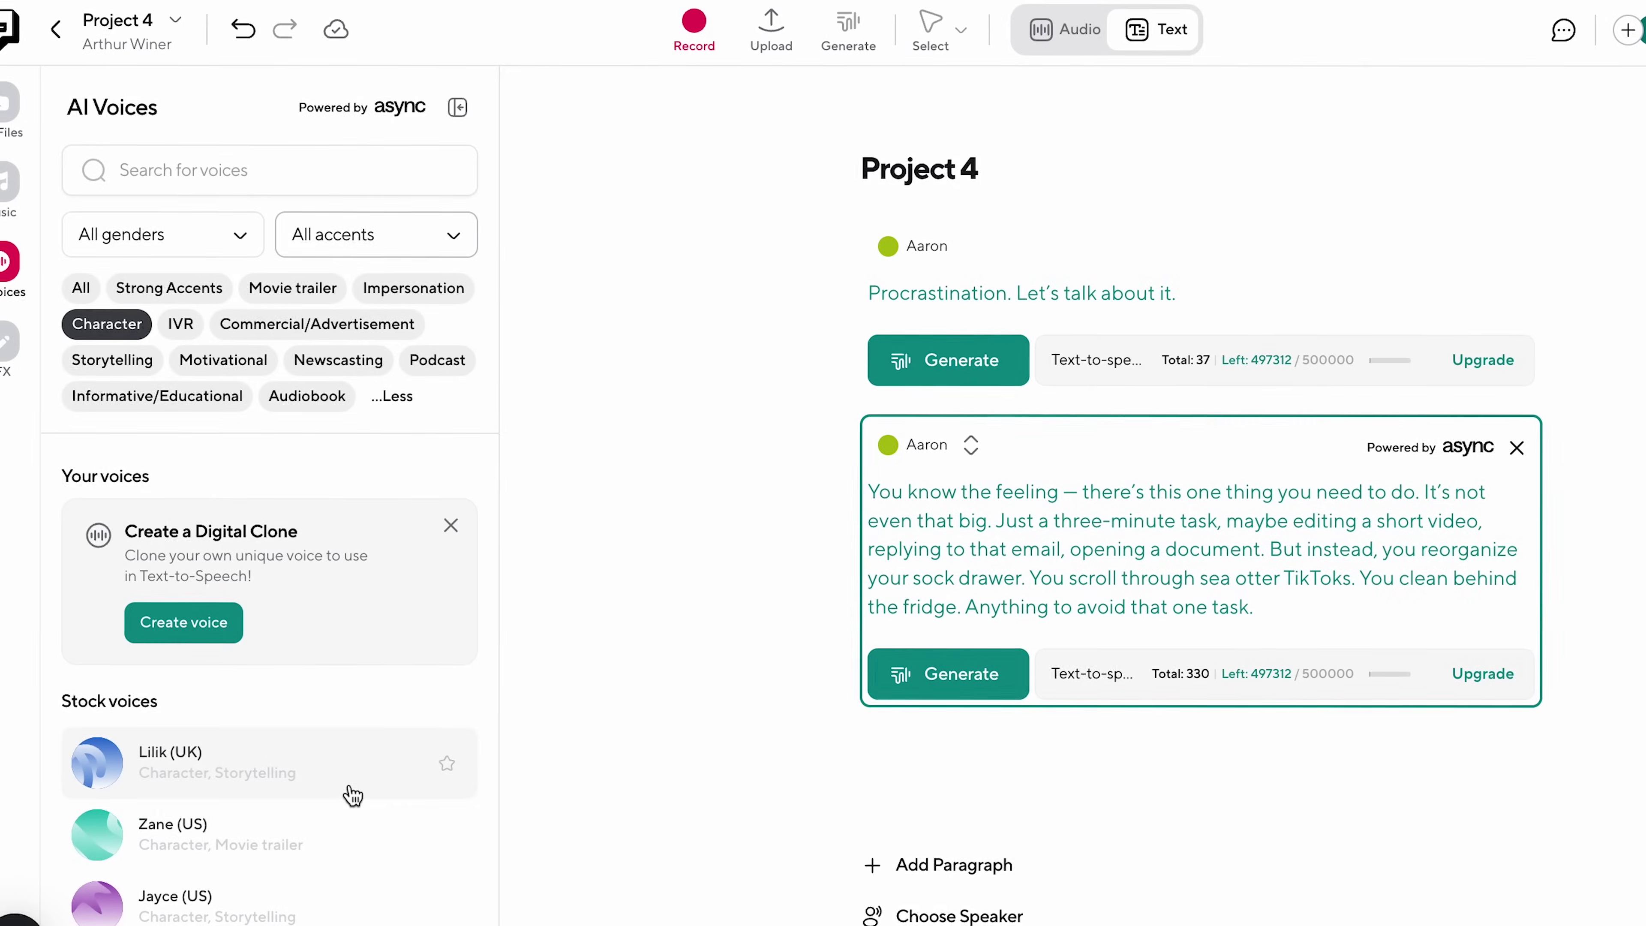
pyautogui.click(353, 795)
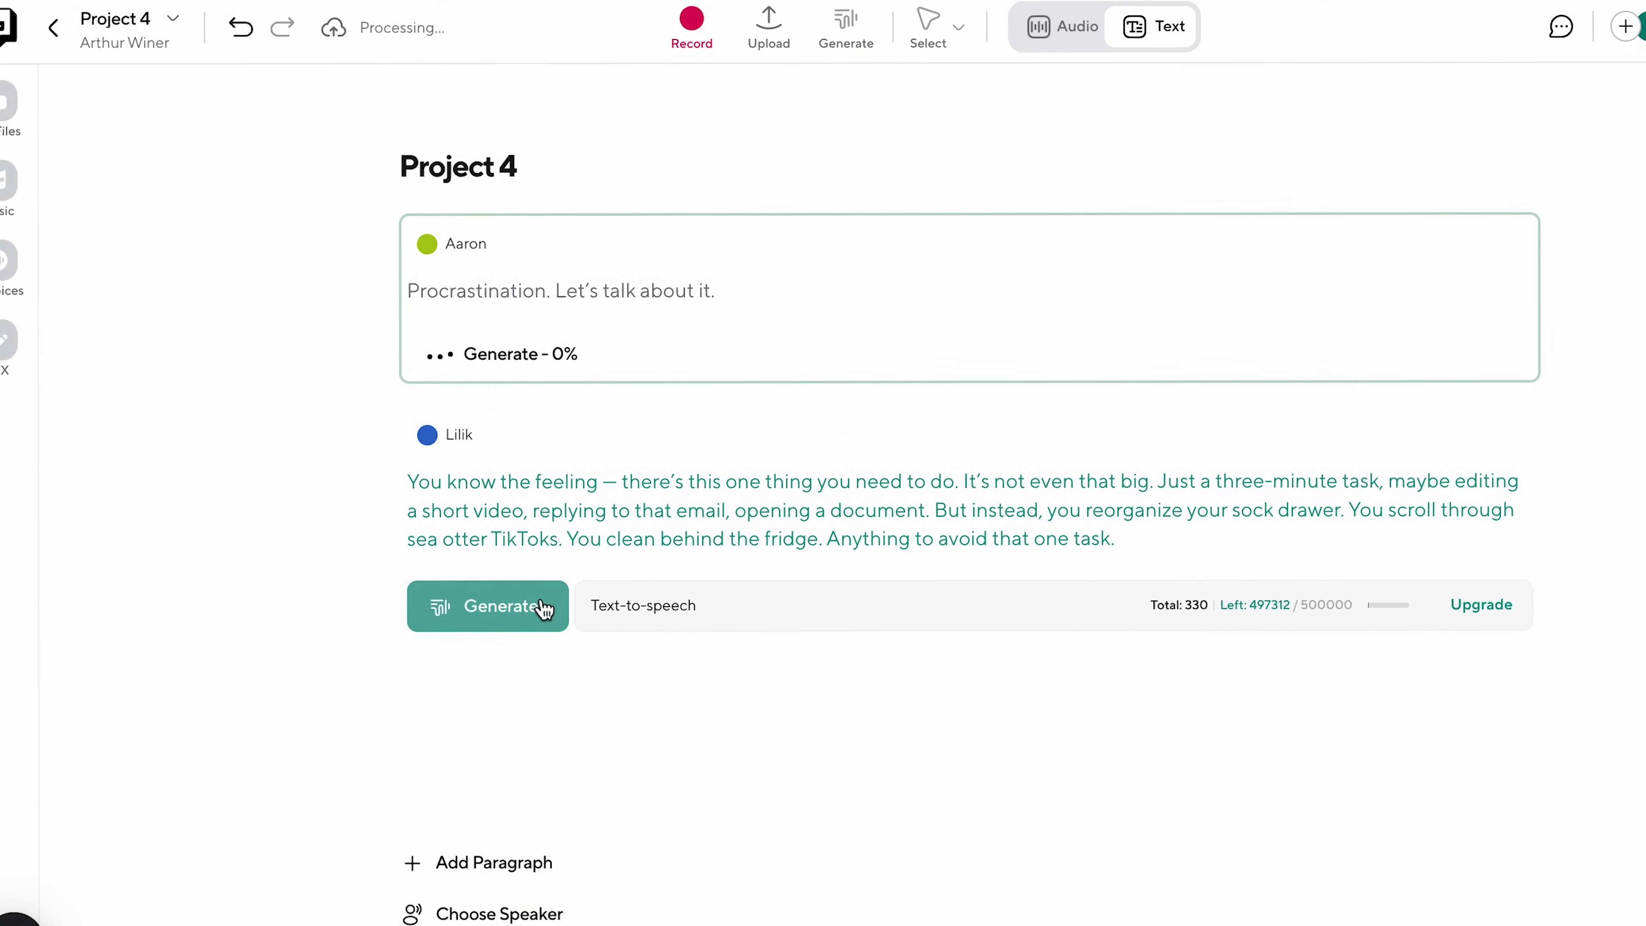
# Step: Pick a speaker for the new paragraph and generate its speech
pyautogui.click(493, 688)
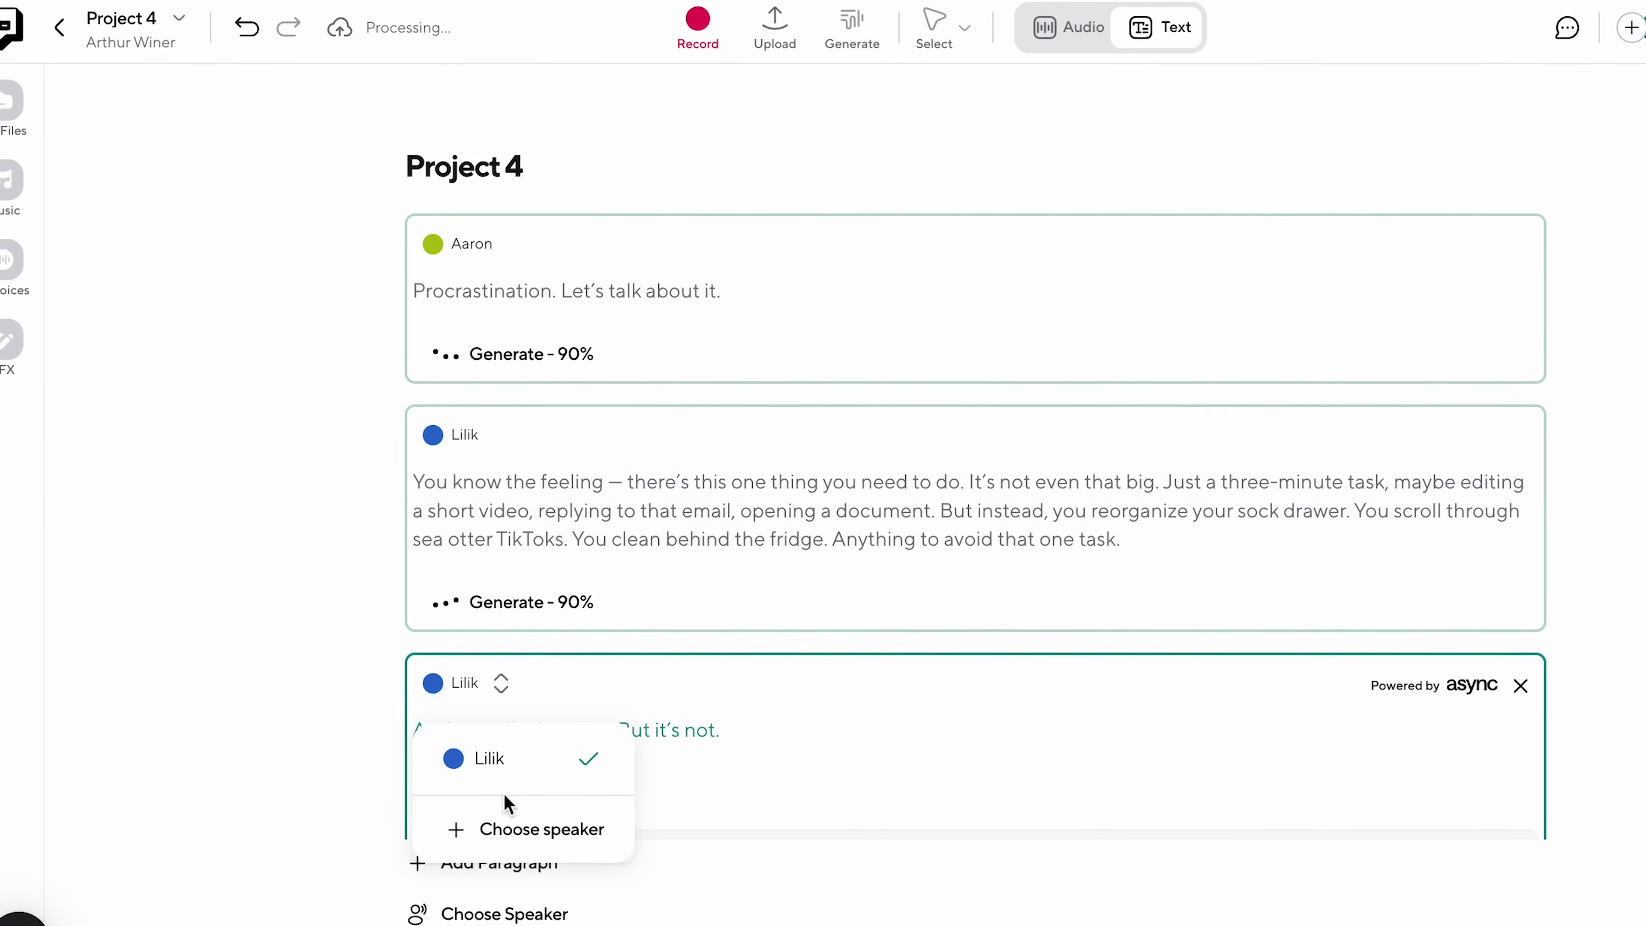
pyautogui.click(503, 810)
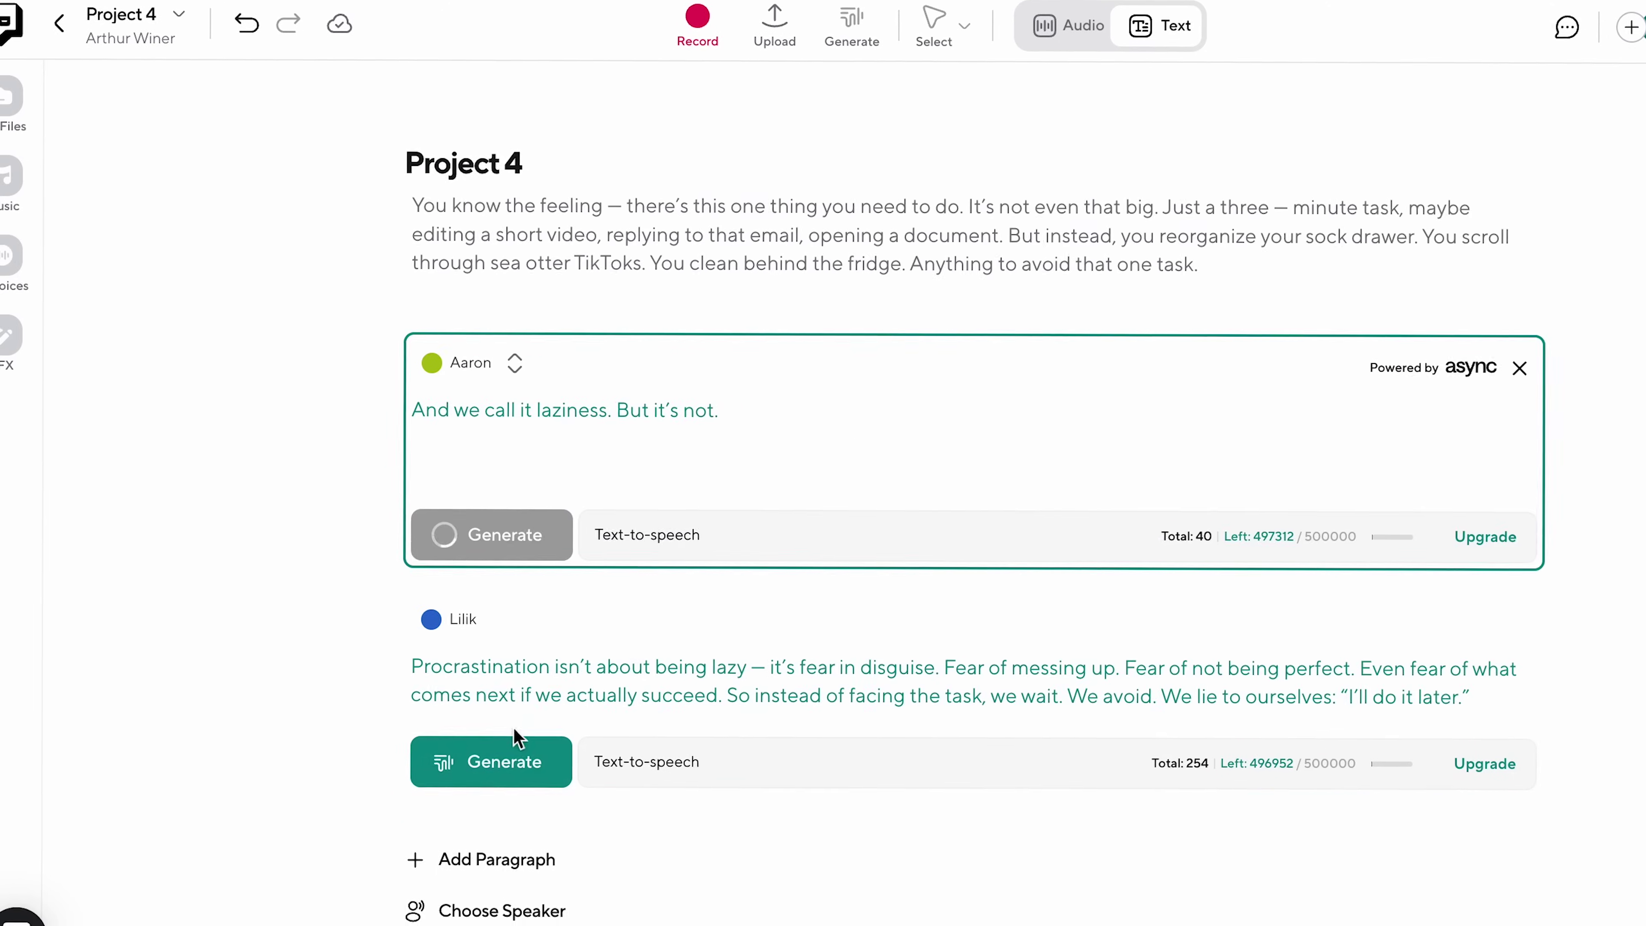
pyautogui.click(515, 739)
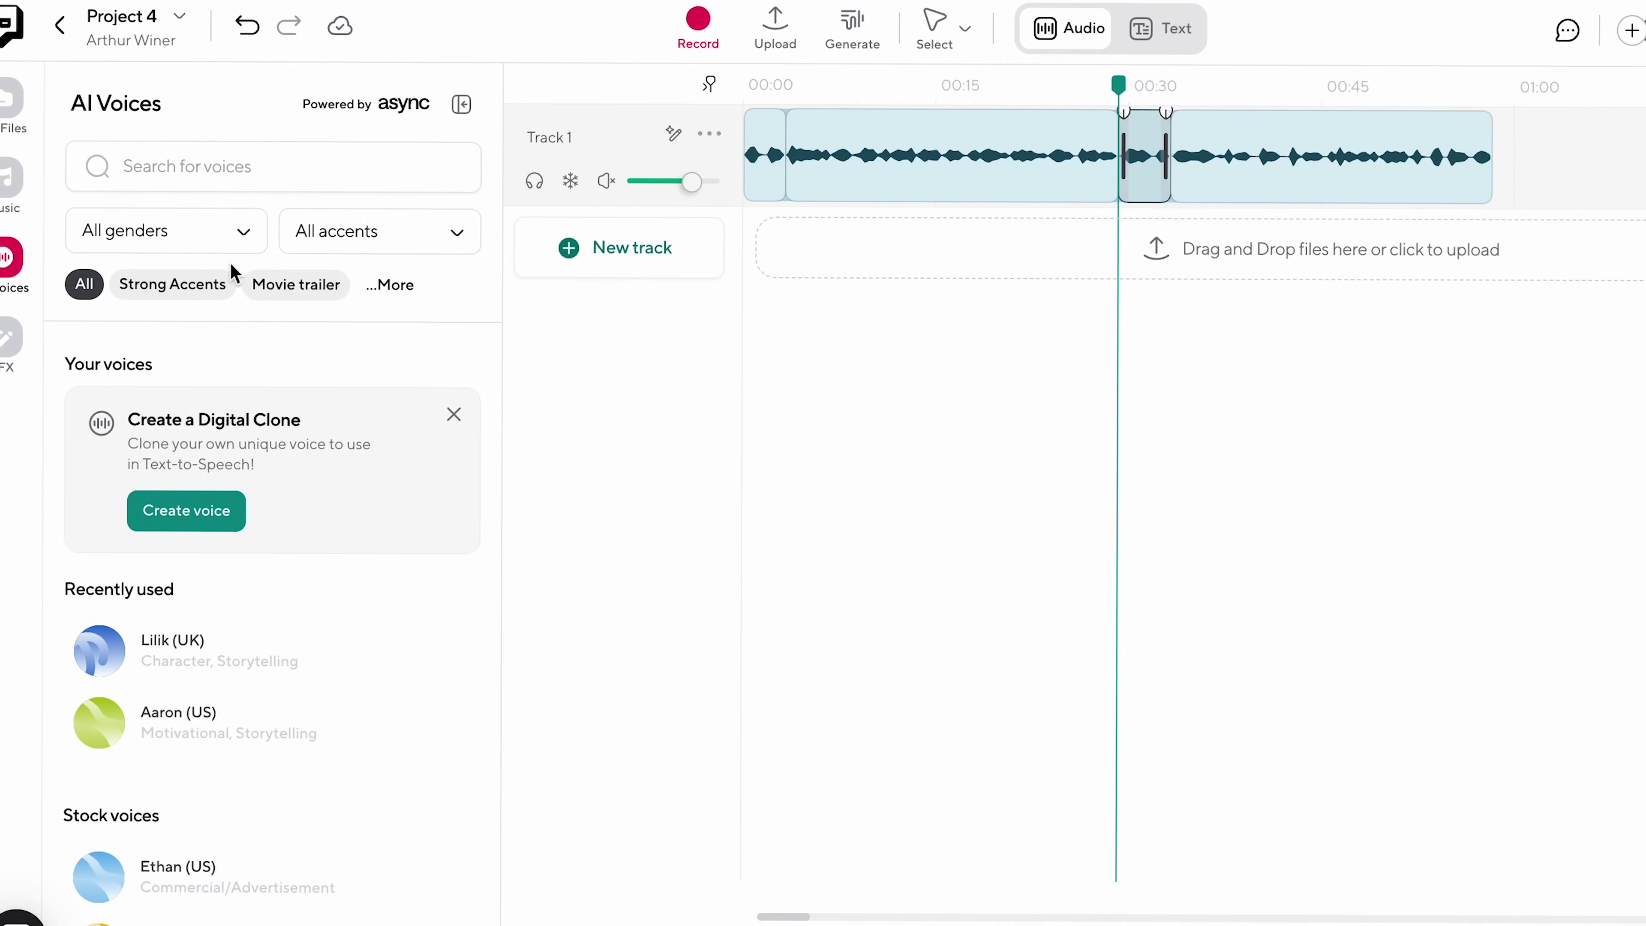
# Step: Record a voice sample, name the clone, and put the cloned voice to use
pyautogui.click(186, 510)
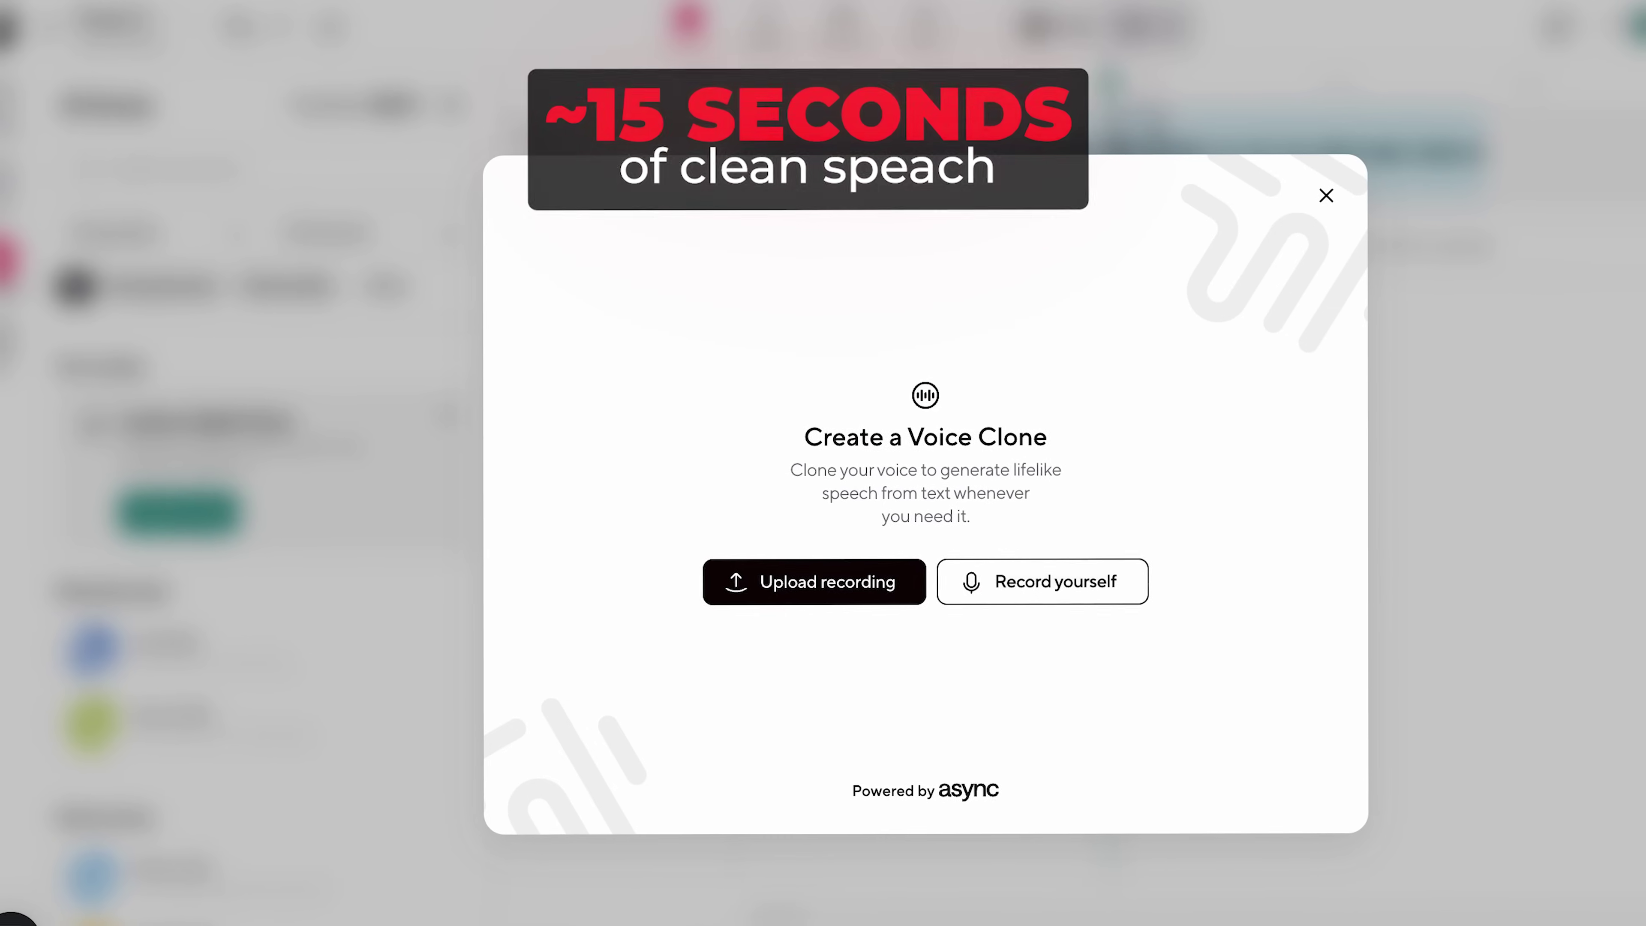
pyautogui.click(1088, 587)
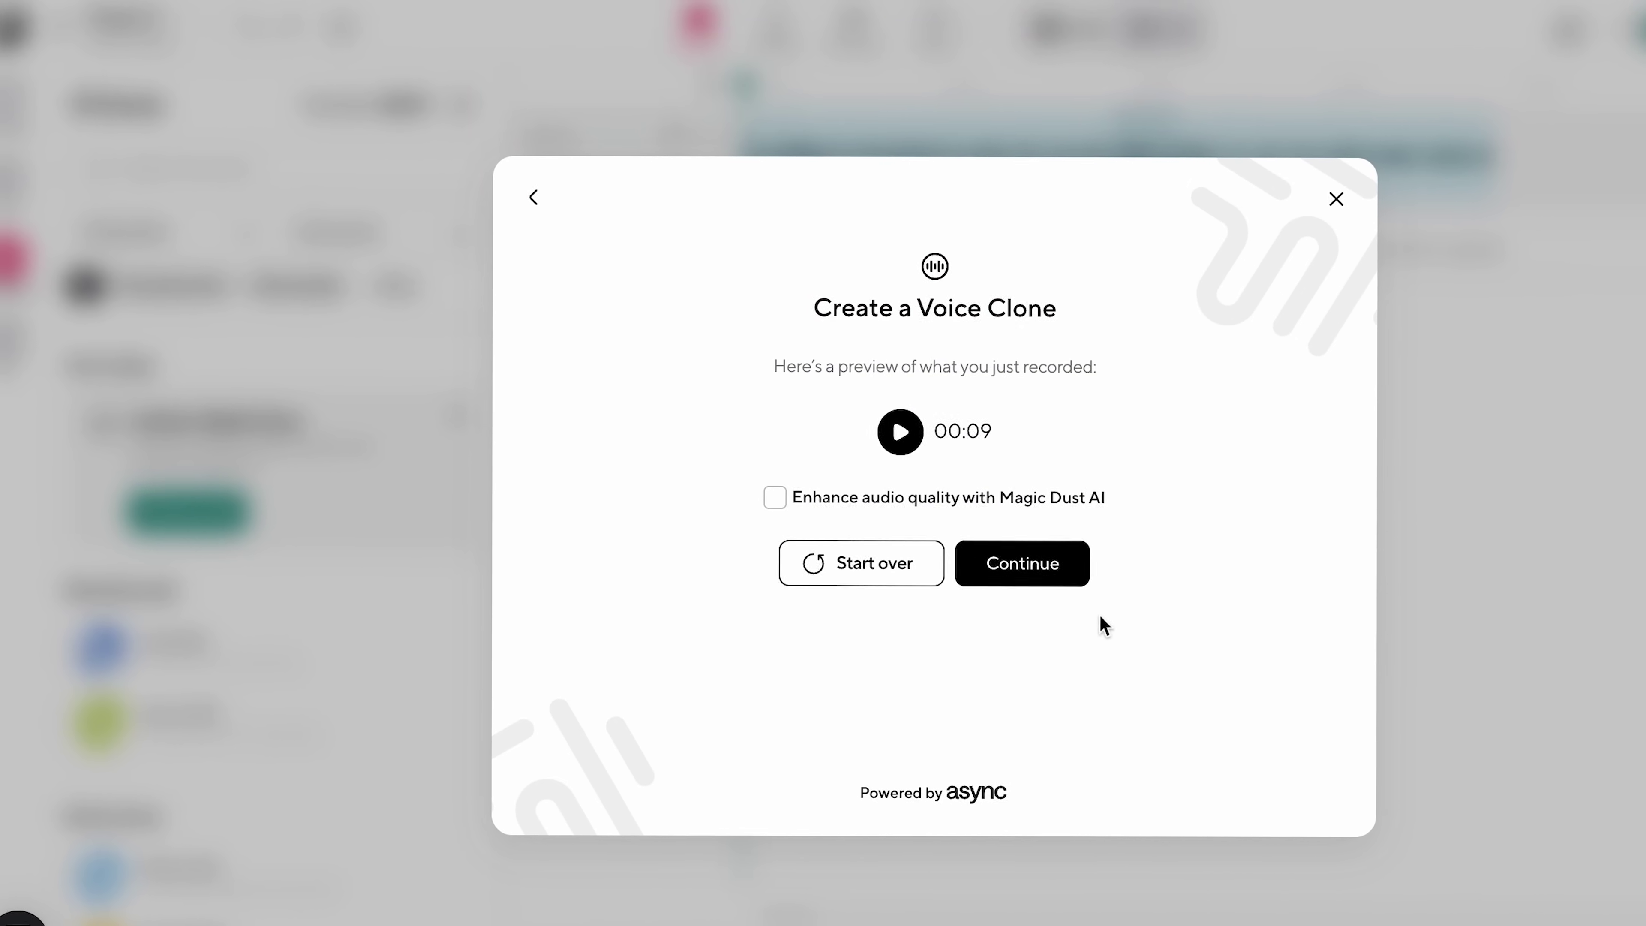
pyautogui.click(1021, 566)
pyautogui.click(823, 410)
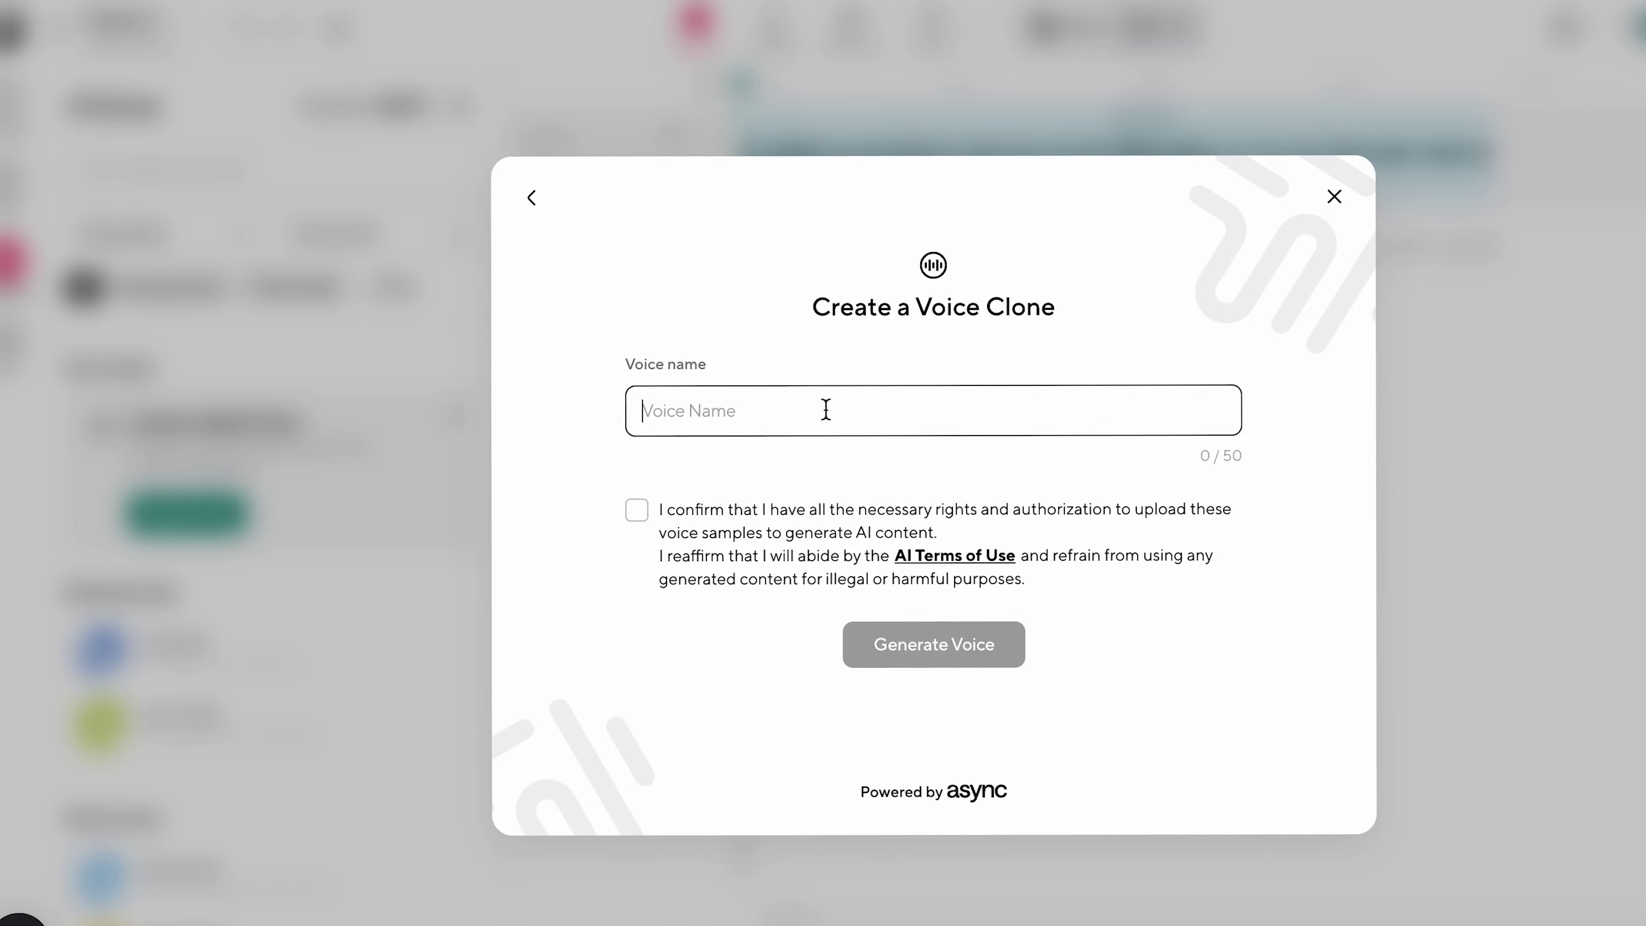
pyautogui.write('arthur ai')
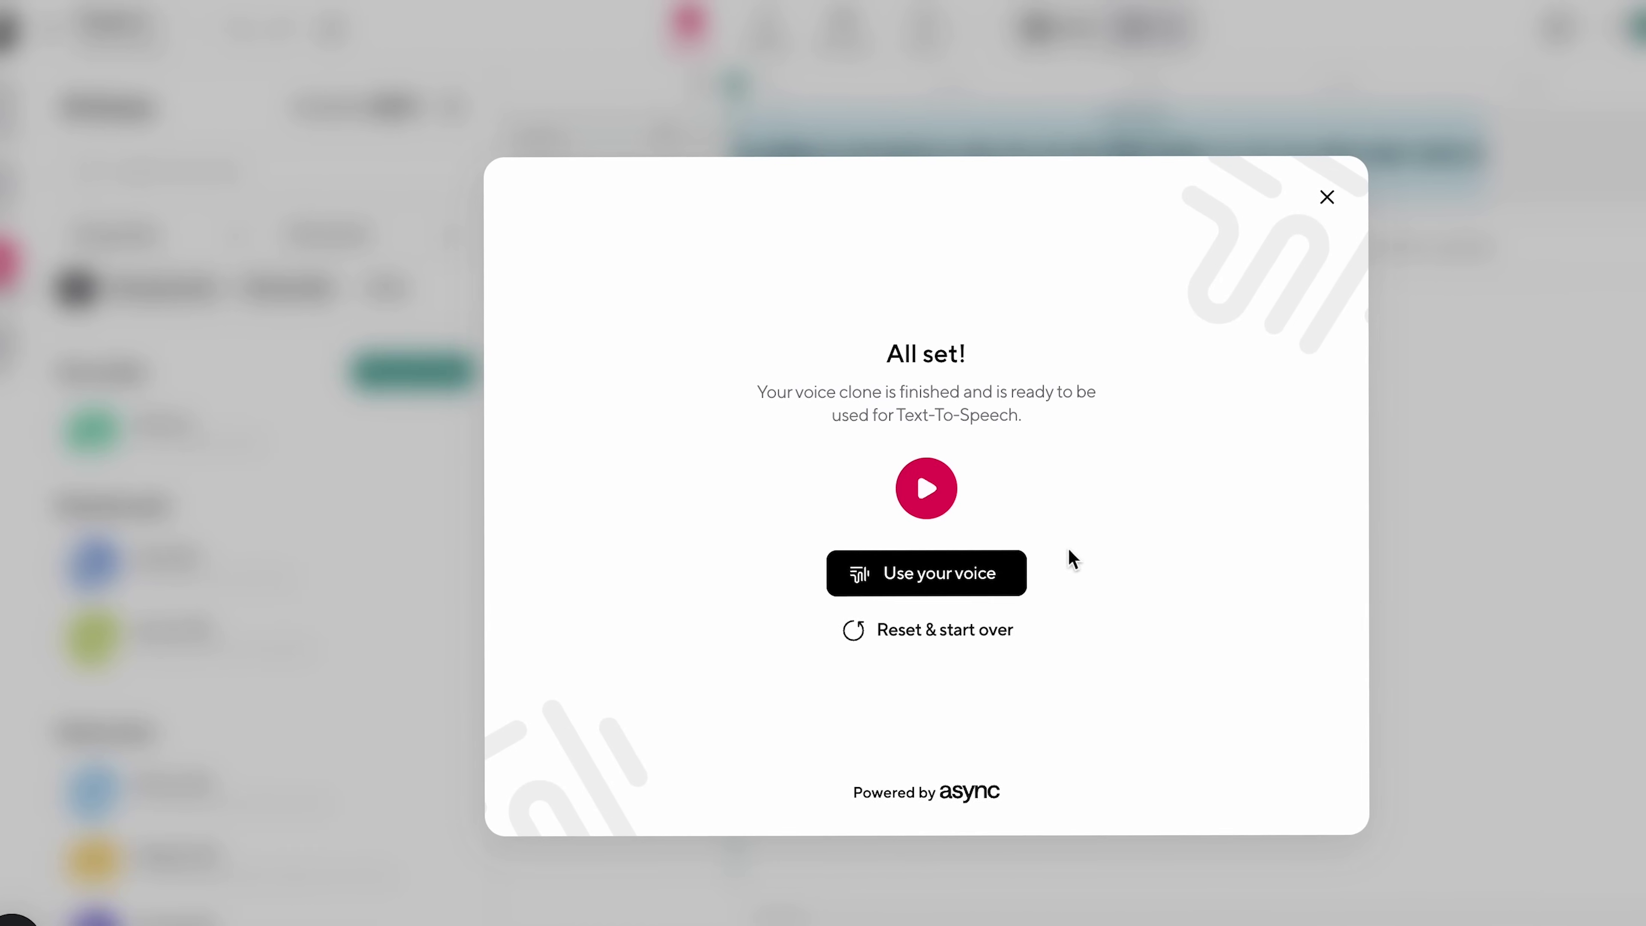
pyautogui.click(1005, 577)
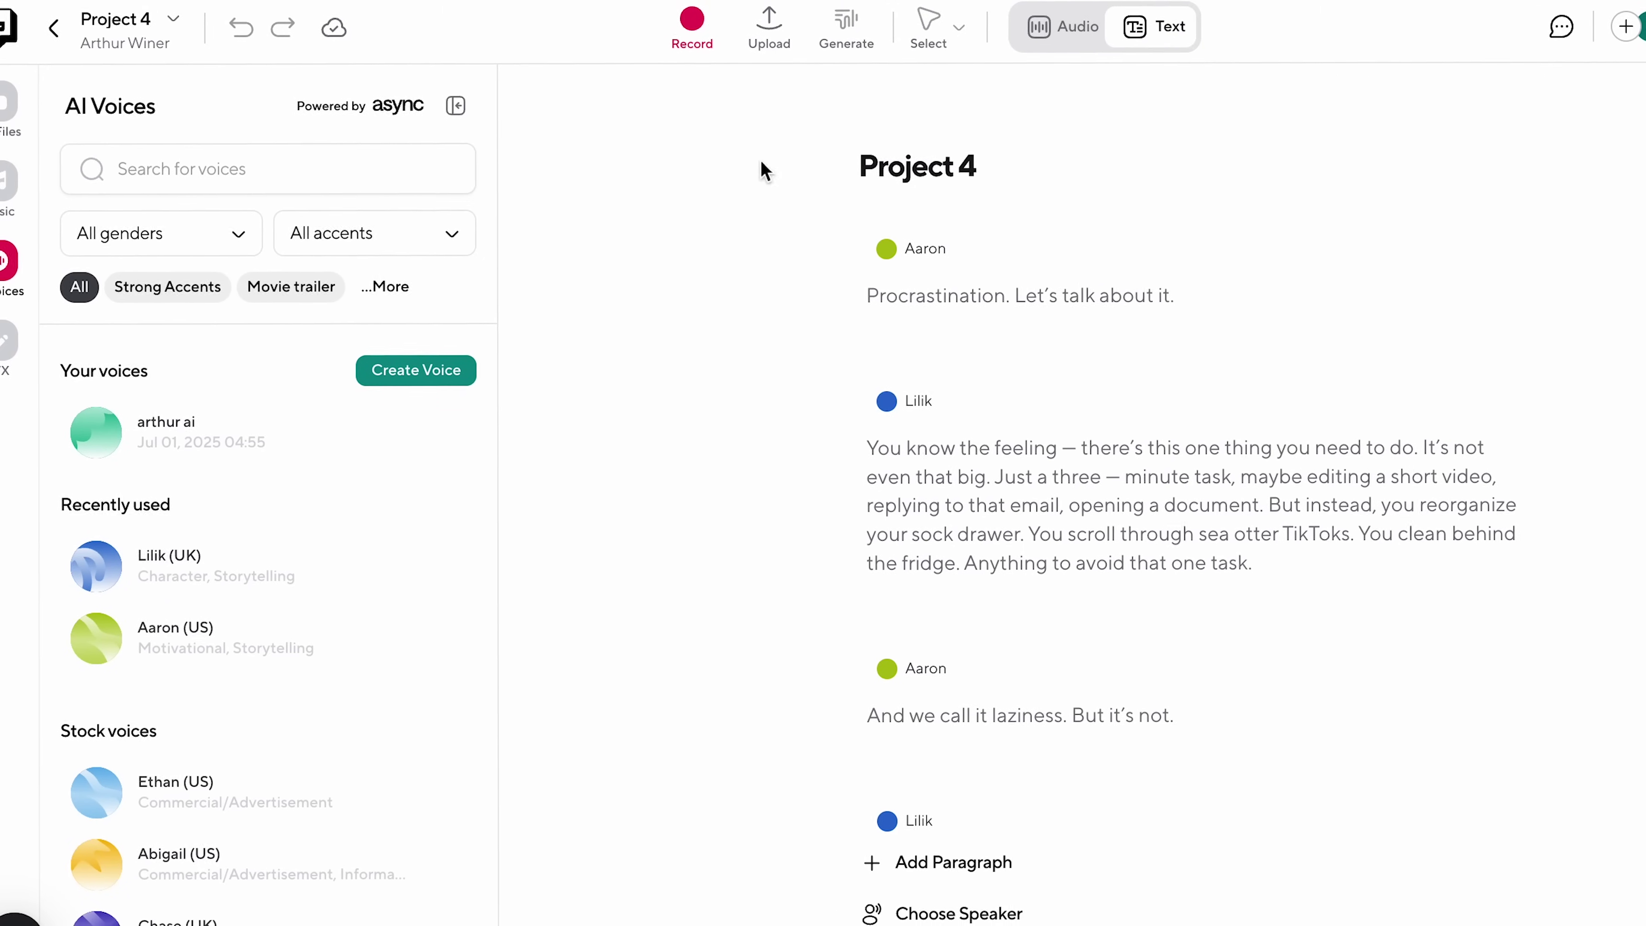
# Step: Apply Auto Leveling to the first voice clip and split it at the playhead
pyautogui.click(1055, 28)
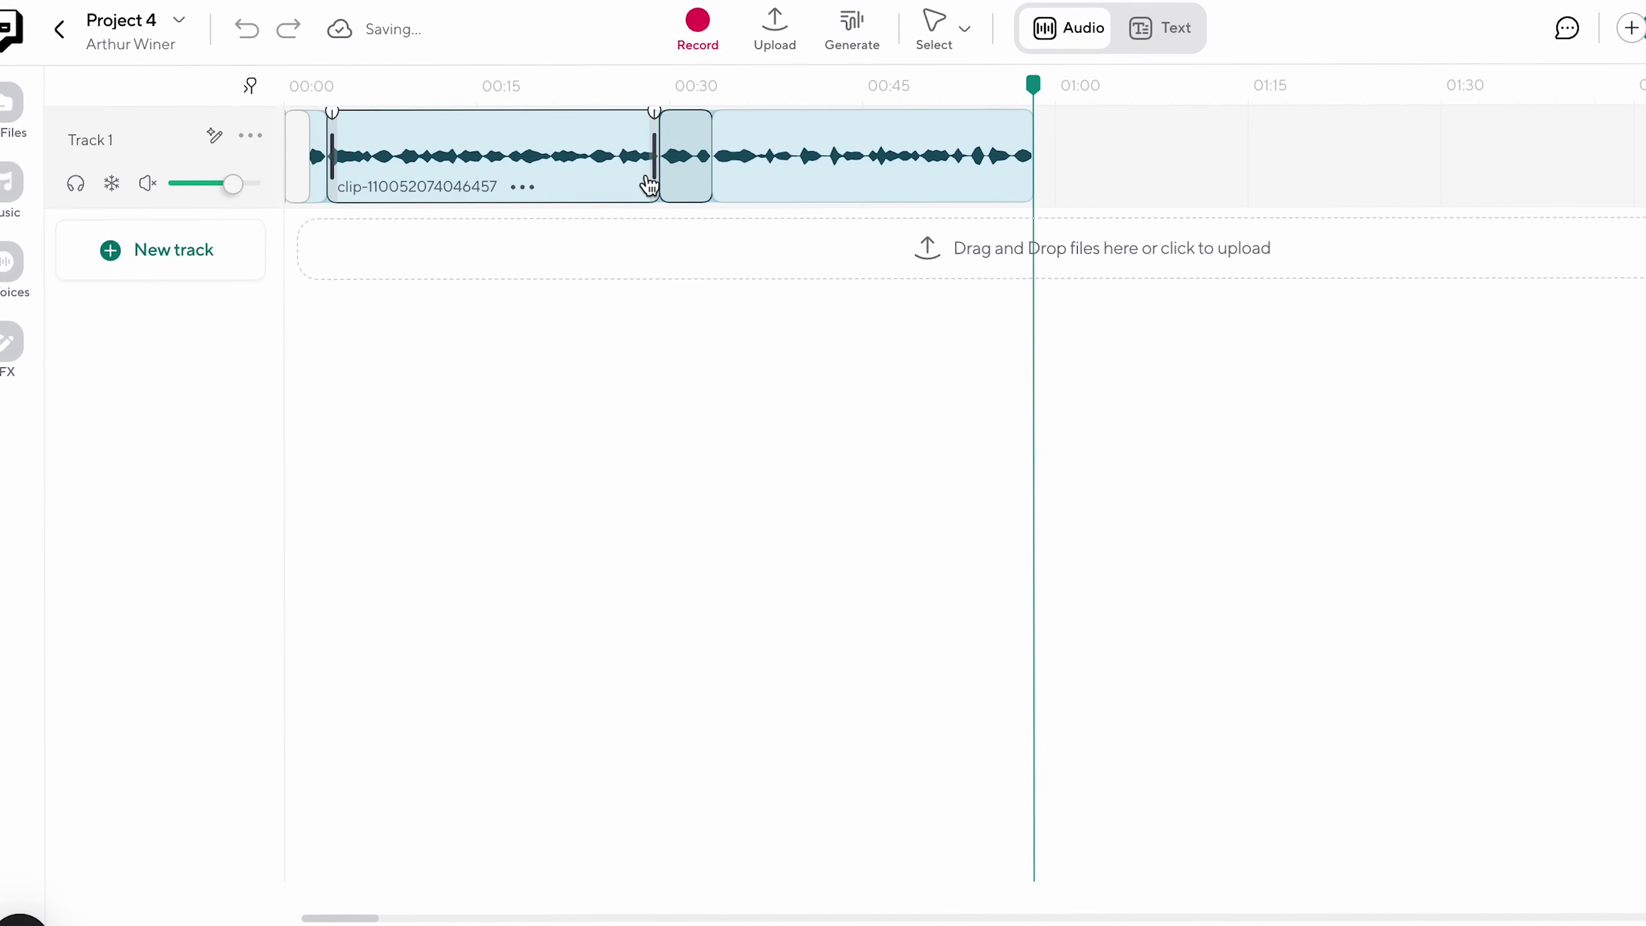
pyautogui.click(517, 187)
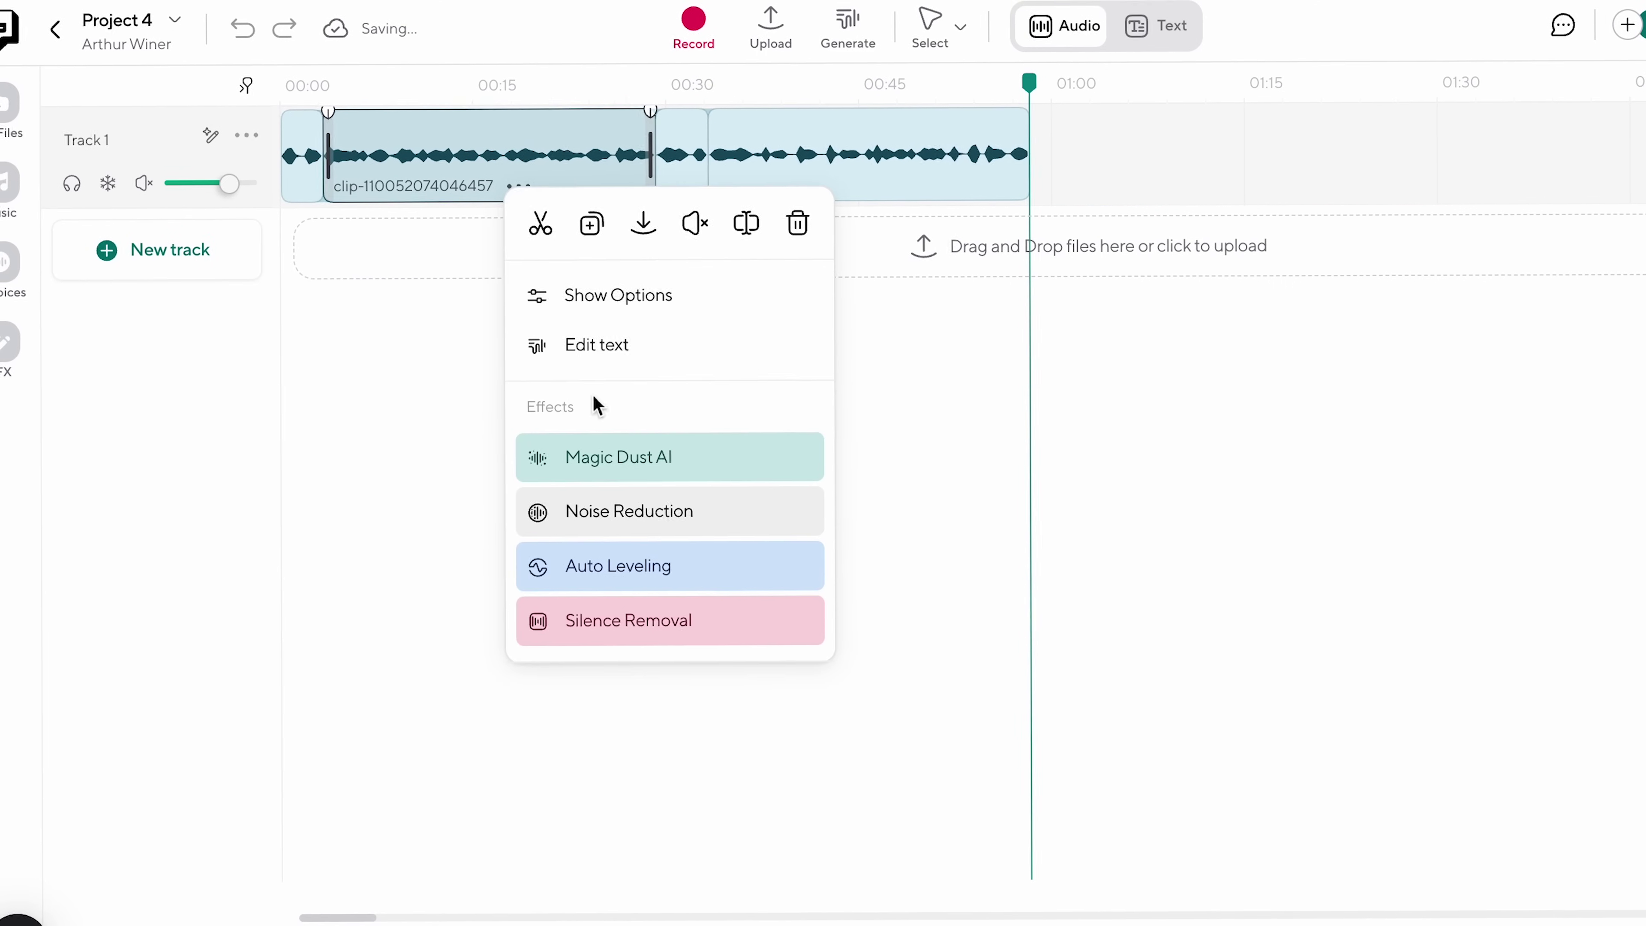
pyautogui.click(676, 571)
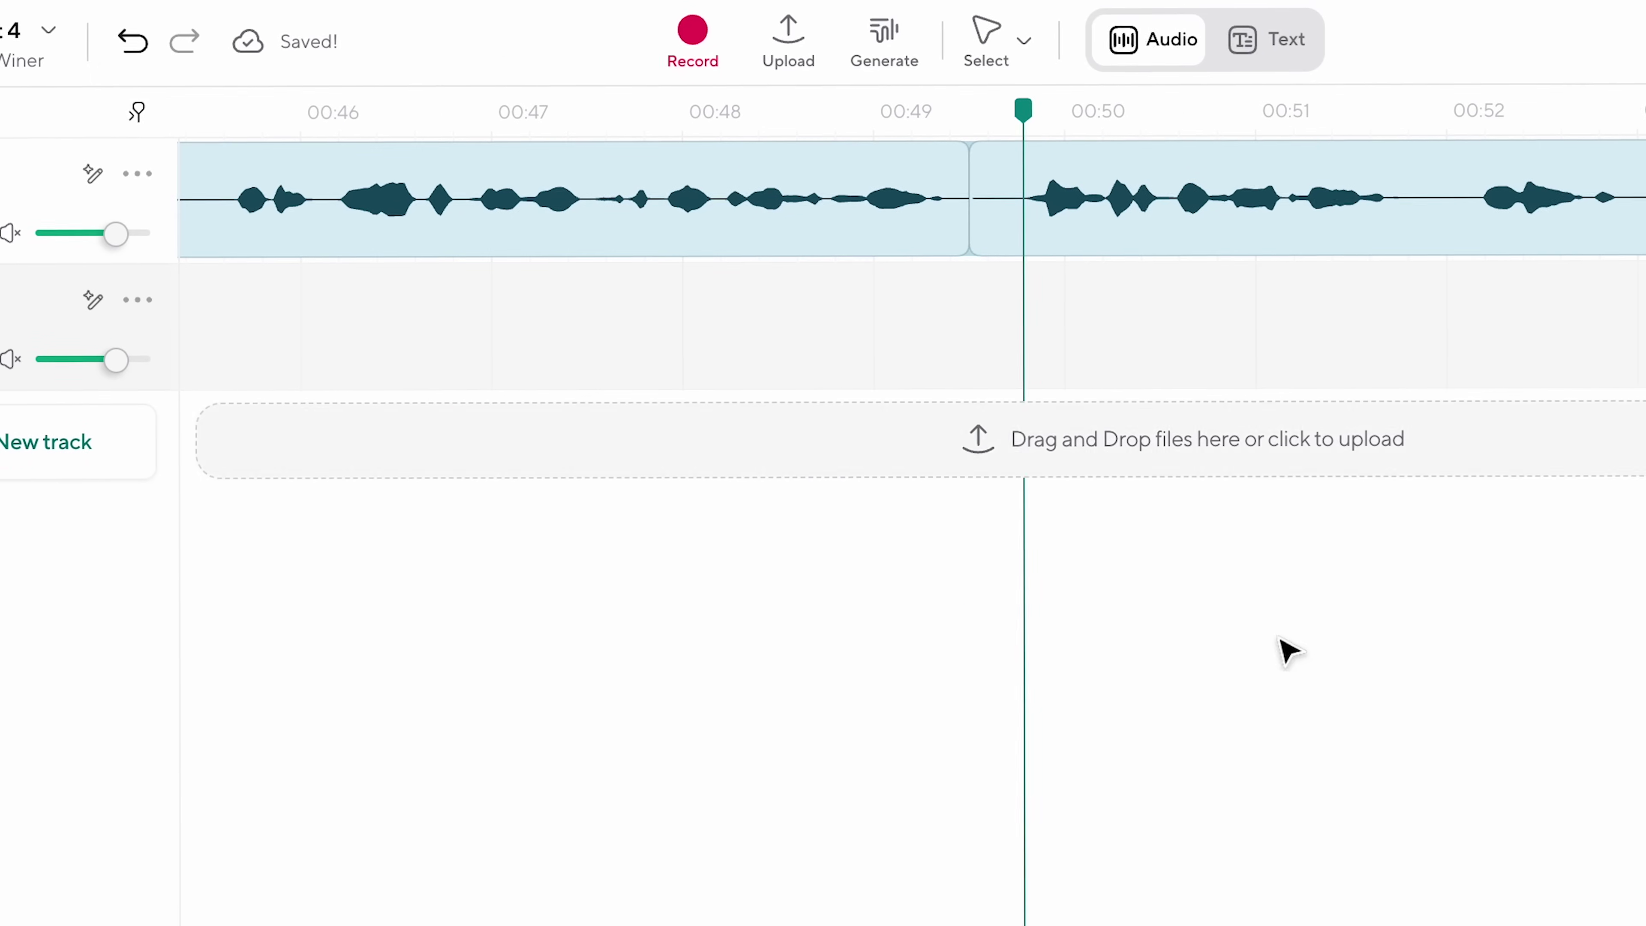
pyautogui.click(1069, 214)
pyautogui.click(1073, 259)
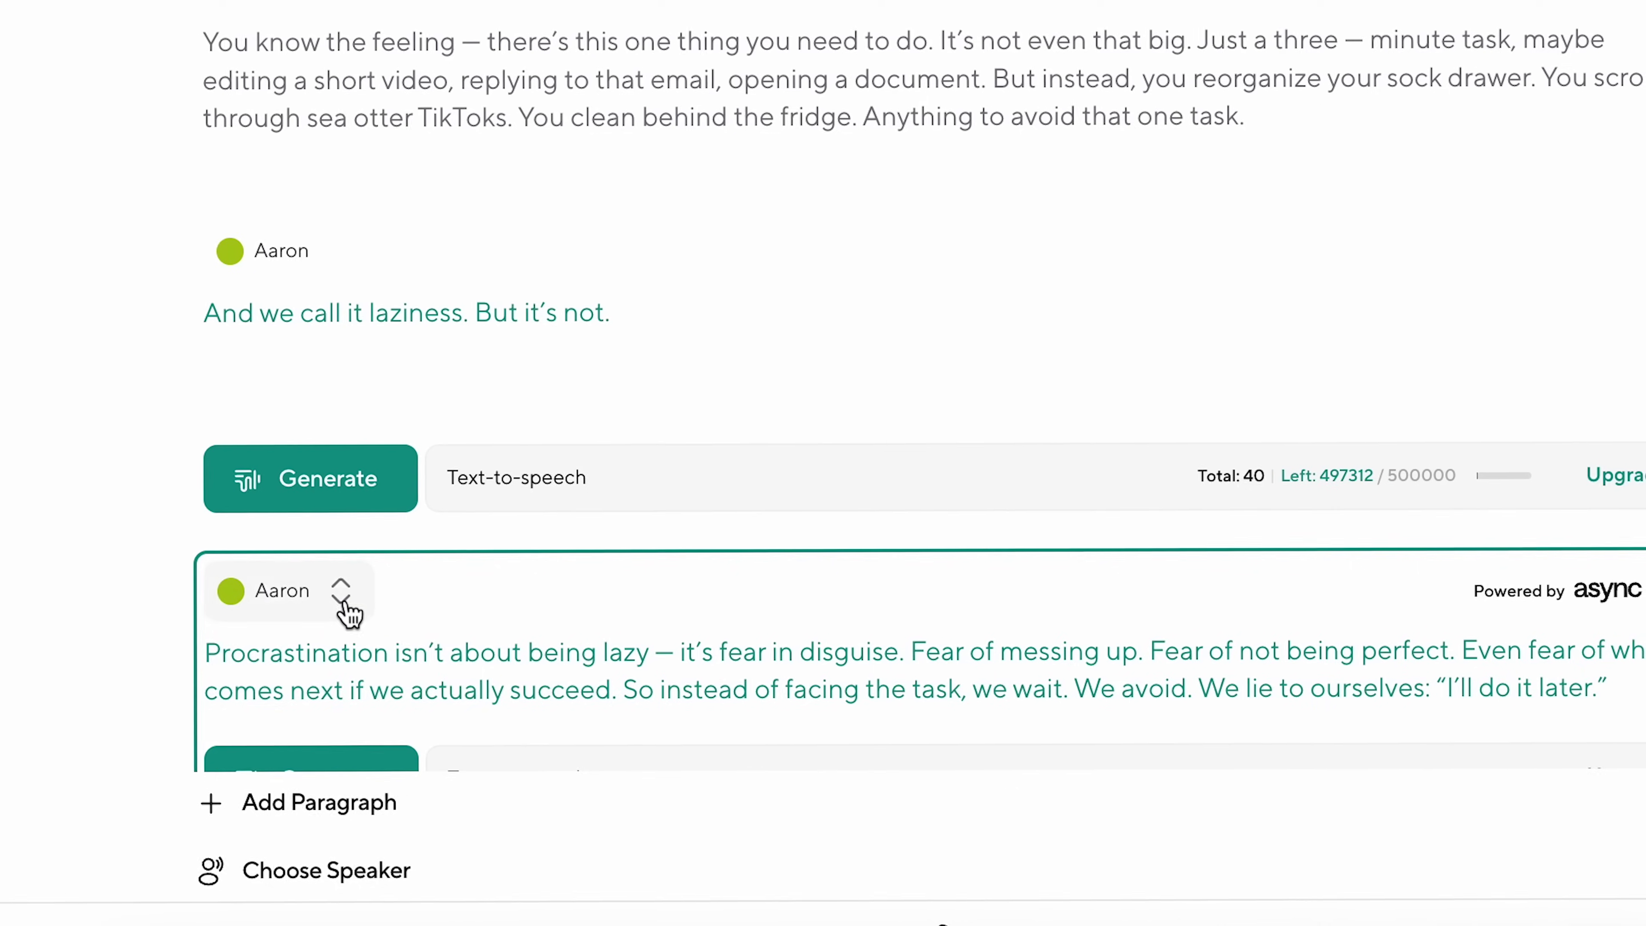
# Step: Give Lilik the fourth paragraph and generate it along with Aaron's laziness line
pyautogui.click(343, 589)
pyautogui.click(357, 684)
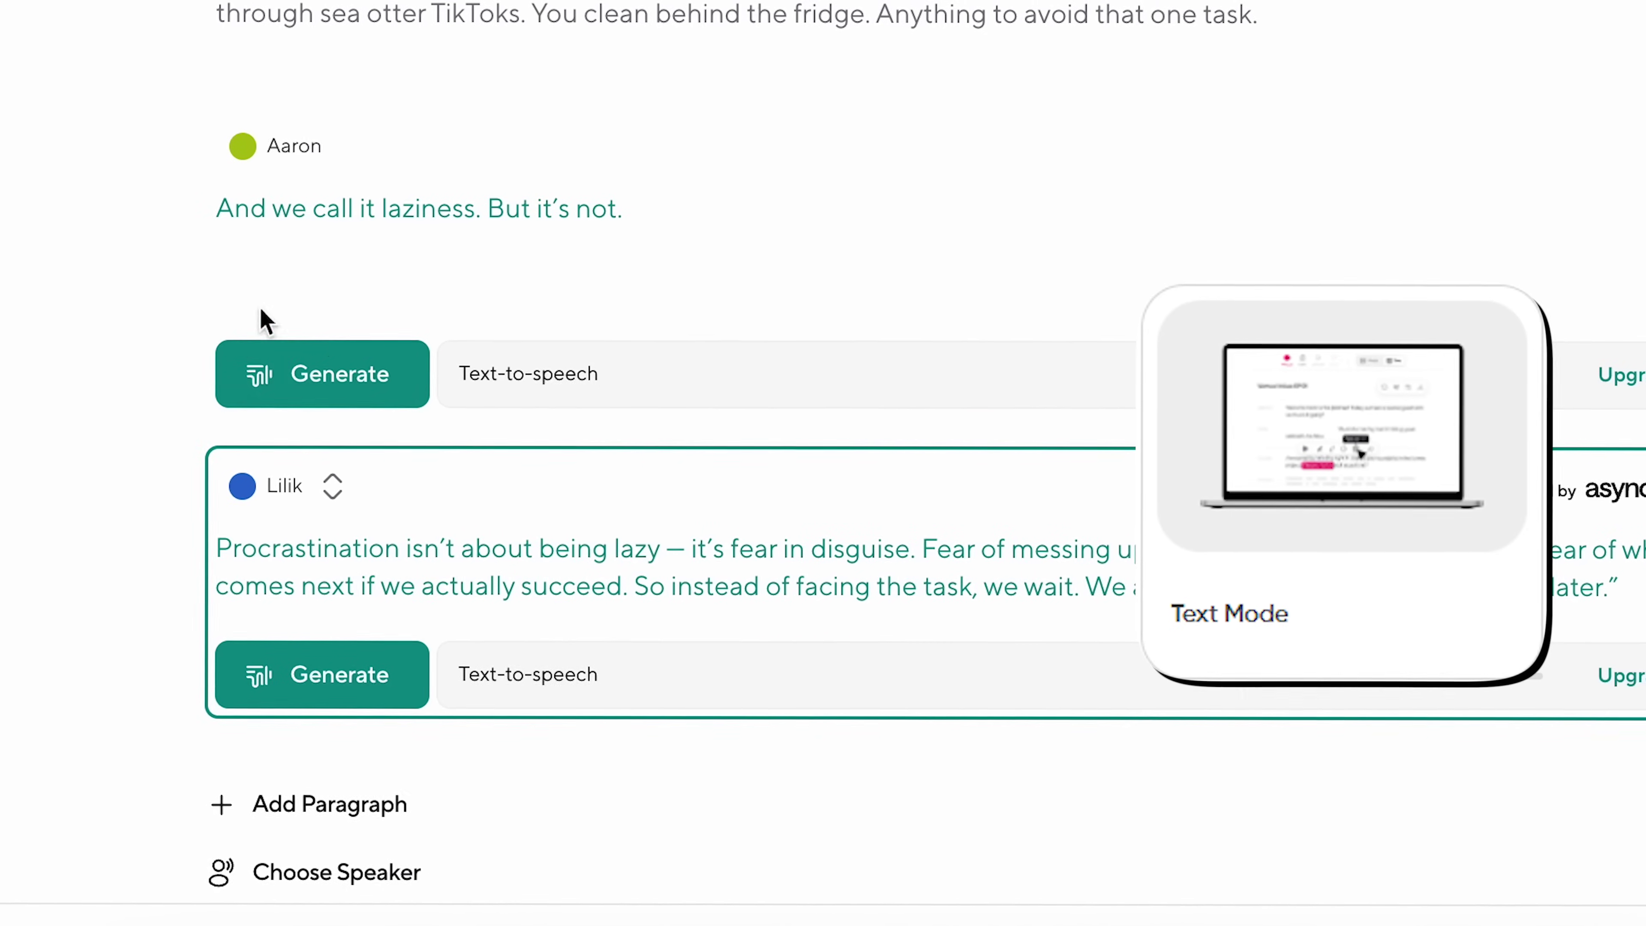
pyautogui.click(288, 372)
pyautogui.click(342, 673)
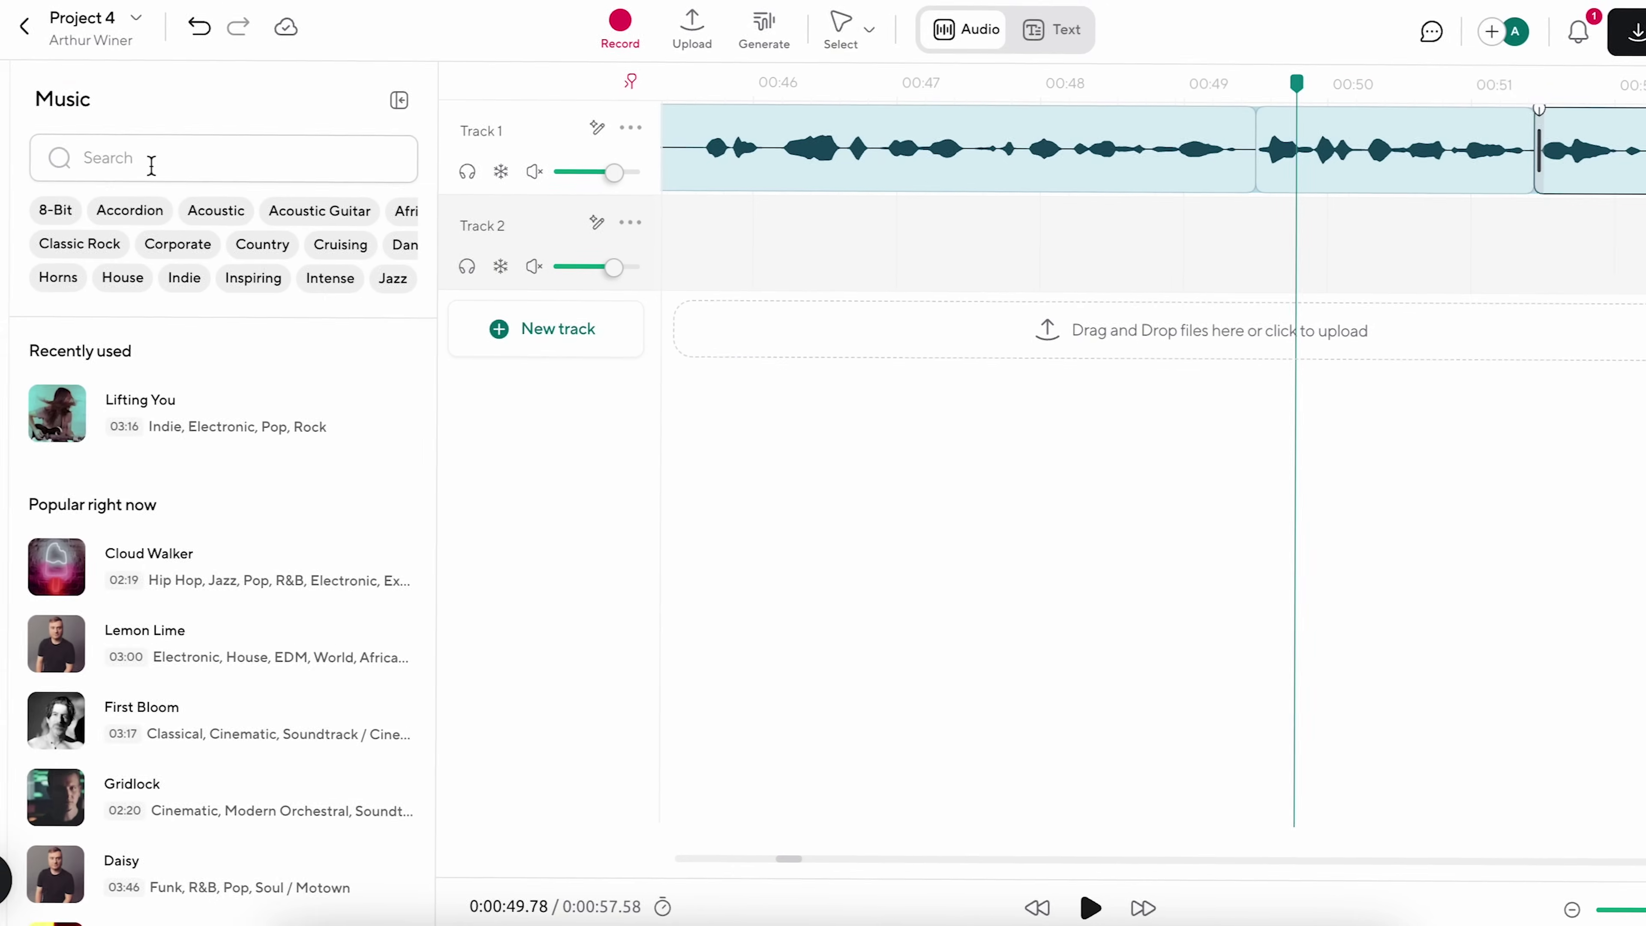
# Step: Search music for 'uplifting synth', lower Track 2 to ~14%, and add a whoosh on Track 3
pyautogui.click(147, 158)
pyautogui.write('uplifting synth')
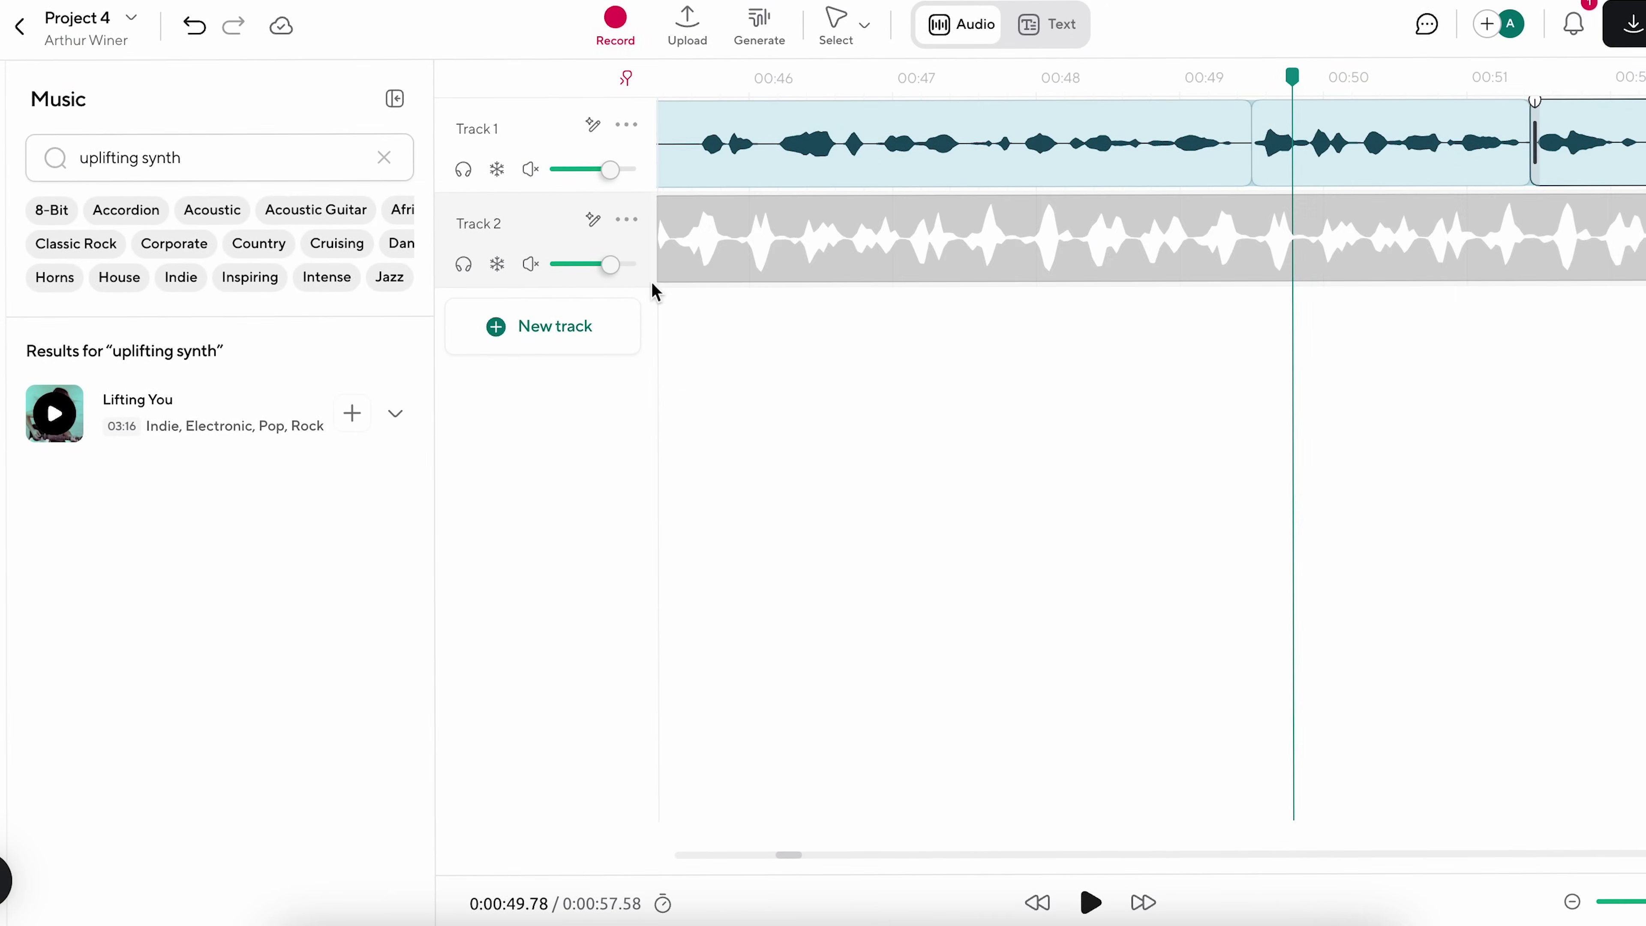
pyautogui.moveTo(597, 280); pyautogui.dragTo(555, 282)
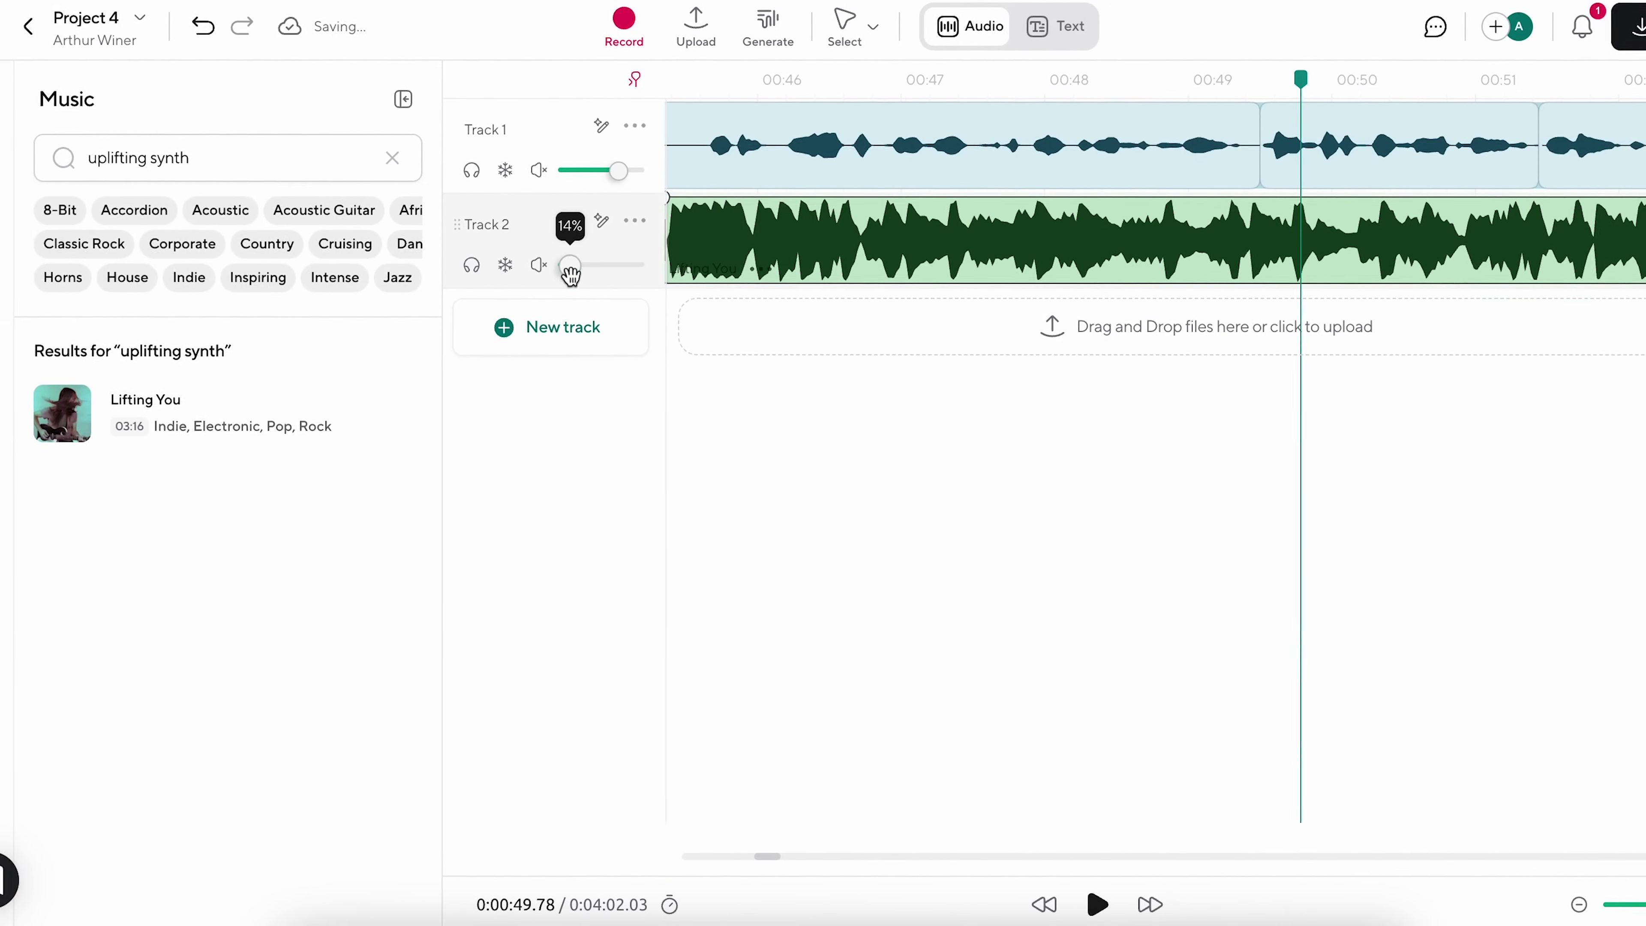
pyautogui.scroll(-5, 298, 474)
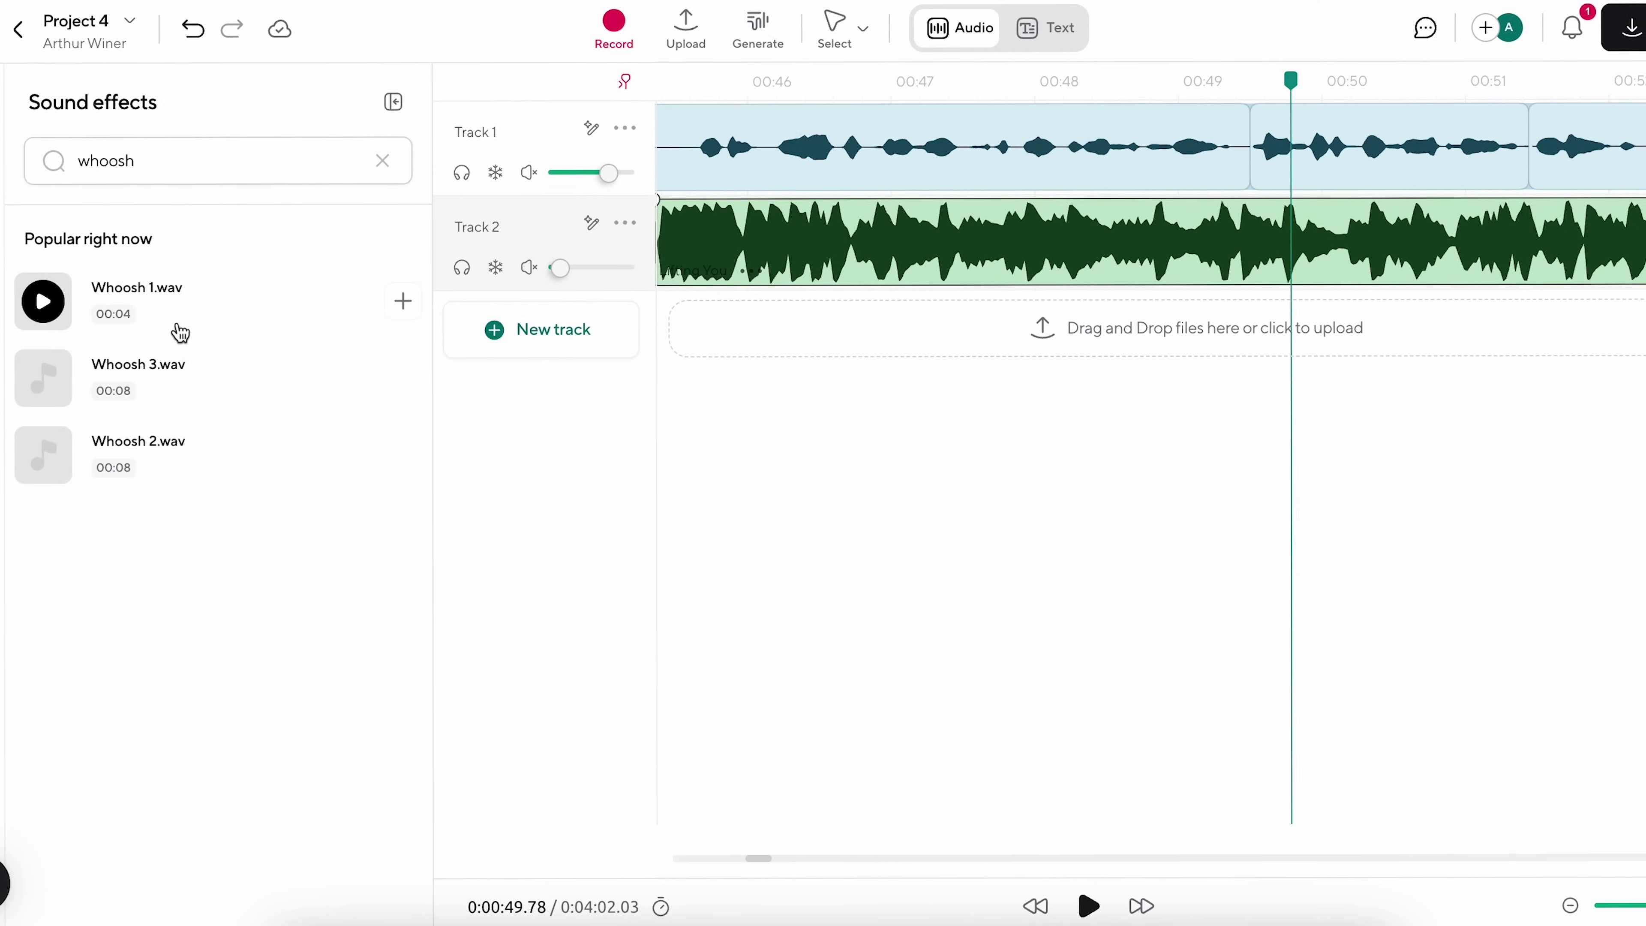
pyautogui.moveTo(656, 373); pyautogui.dragTo(657, 374)
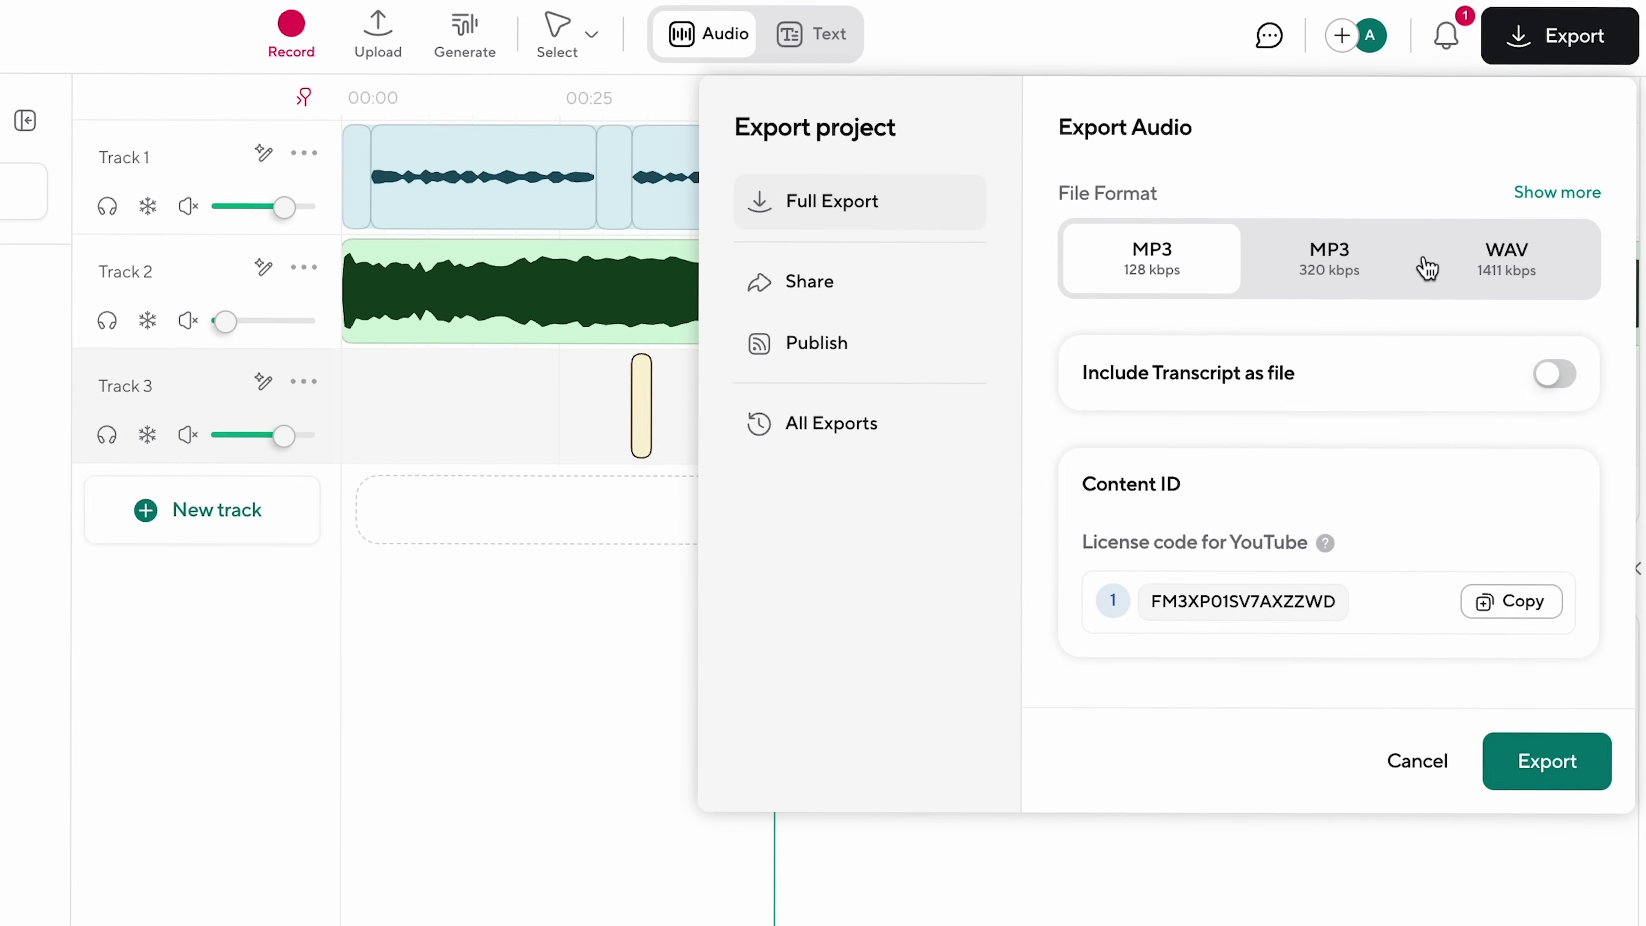
# Step: Try the WAV export format and the transcript-as-file option, then turn the transcript back off
pyautogui.click(1510, 259)
pyautogui.click(1555, 373)
pyautogui.click(1555, 372)
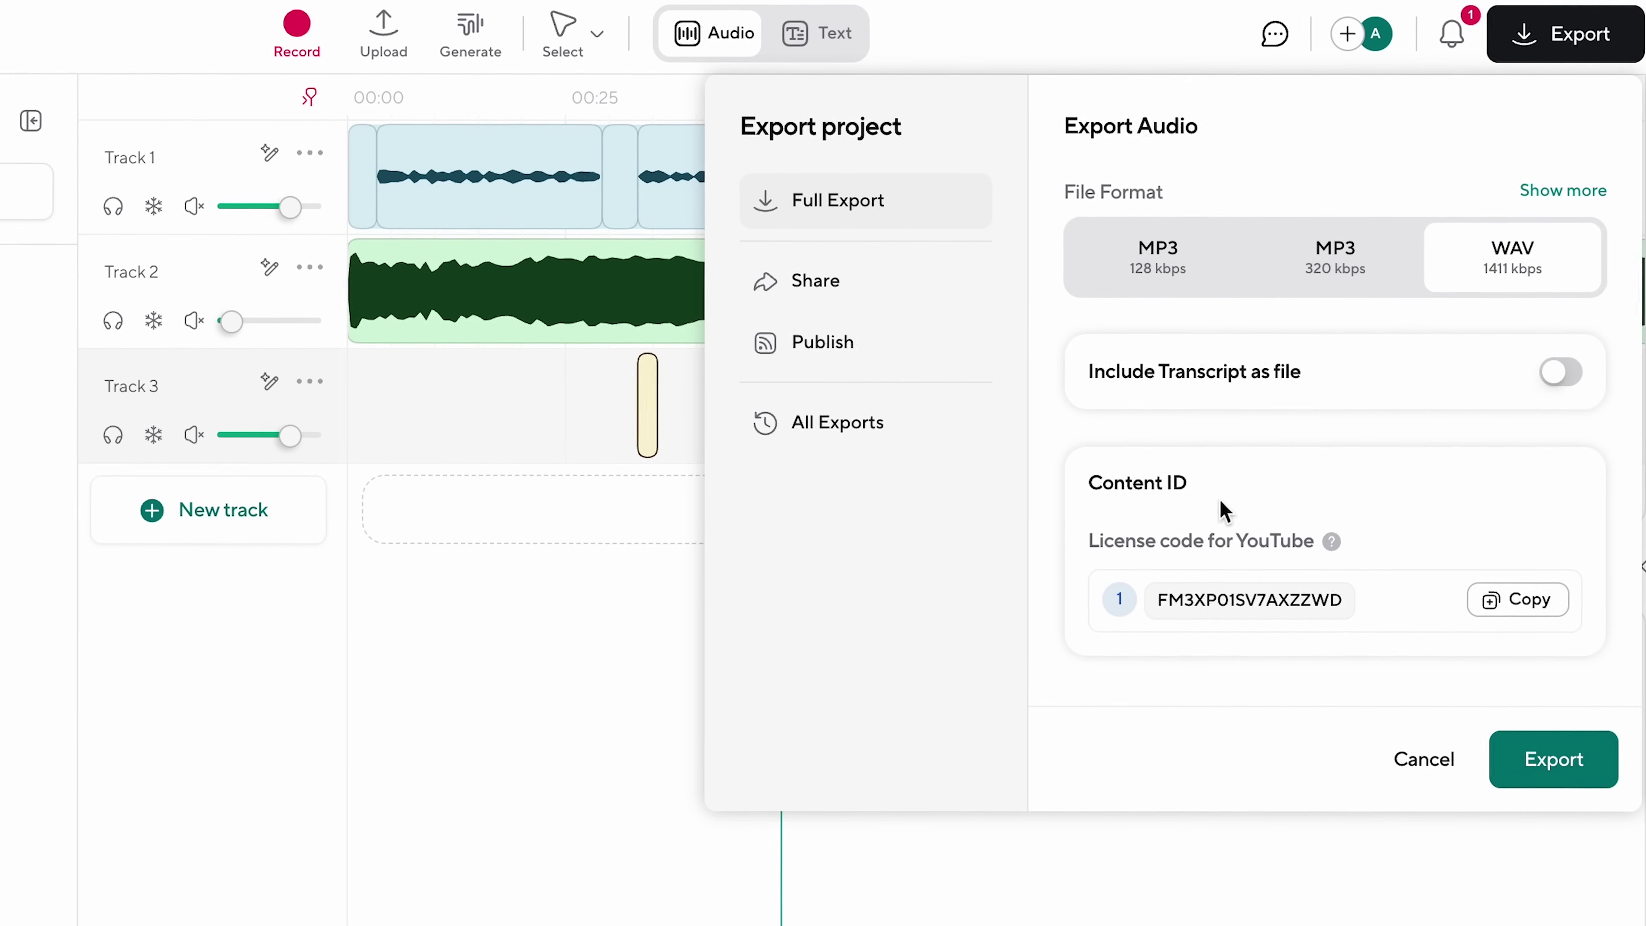
# Step: Publish the episode to the show and go to the show's page
pyautogui.click(830, 305)
pyautogui.click(869, 347)
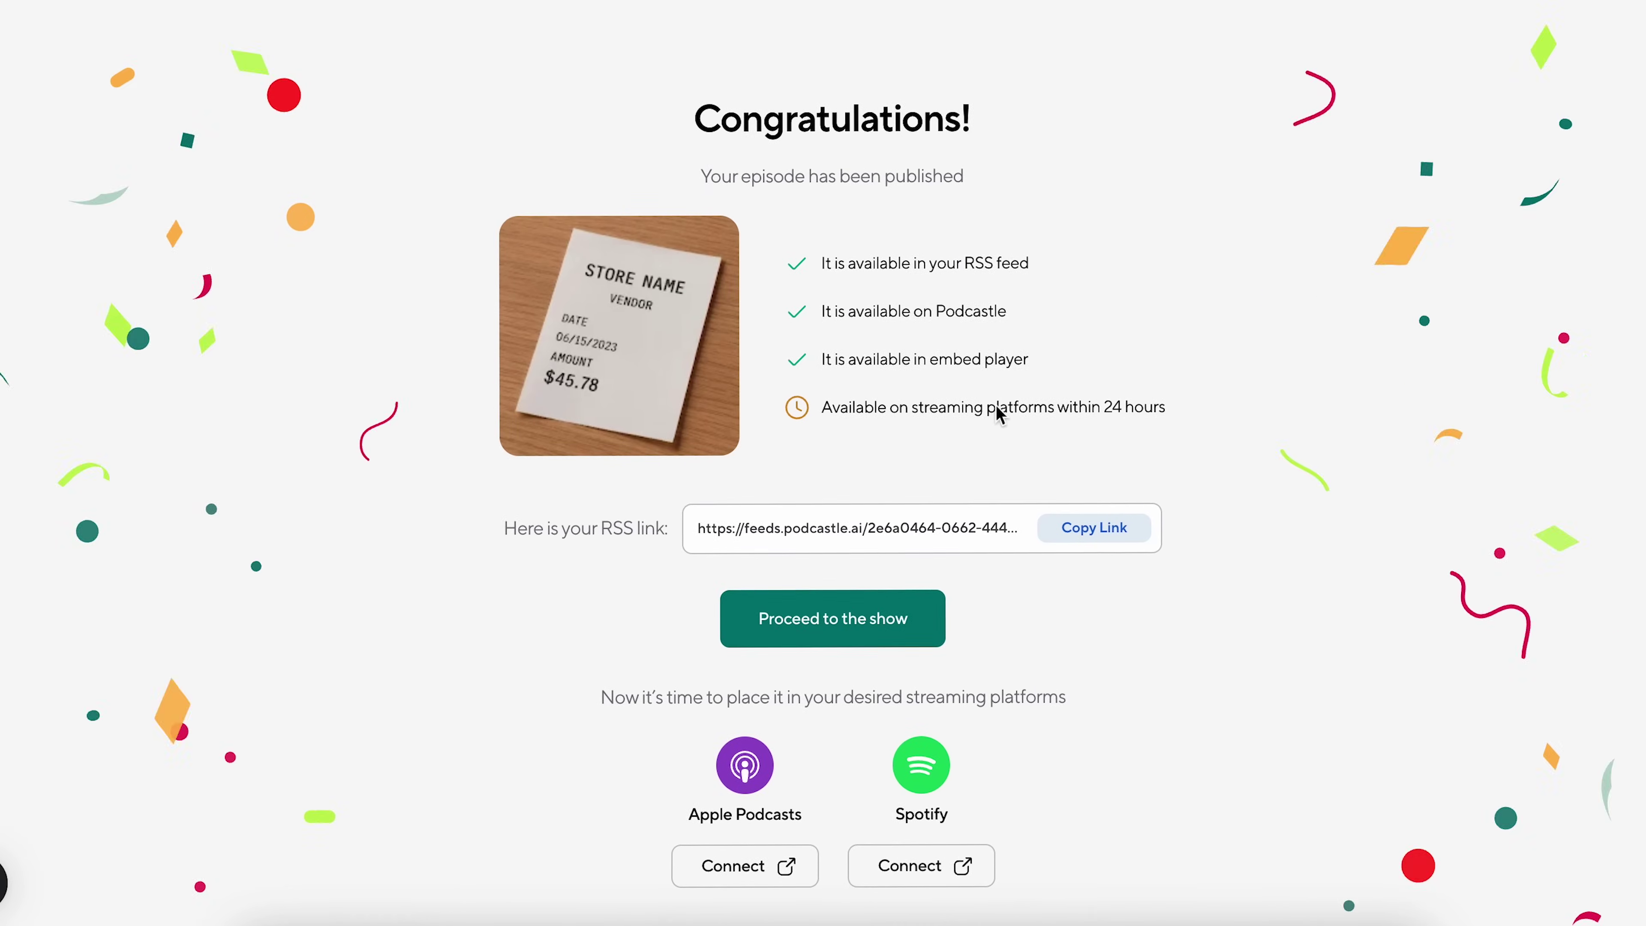
pyautogui.click(863, 626)
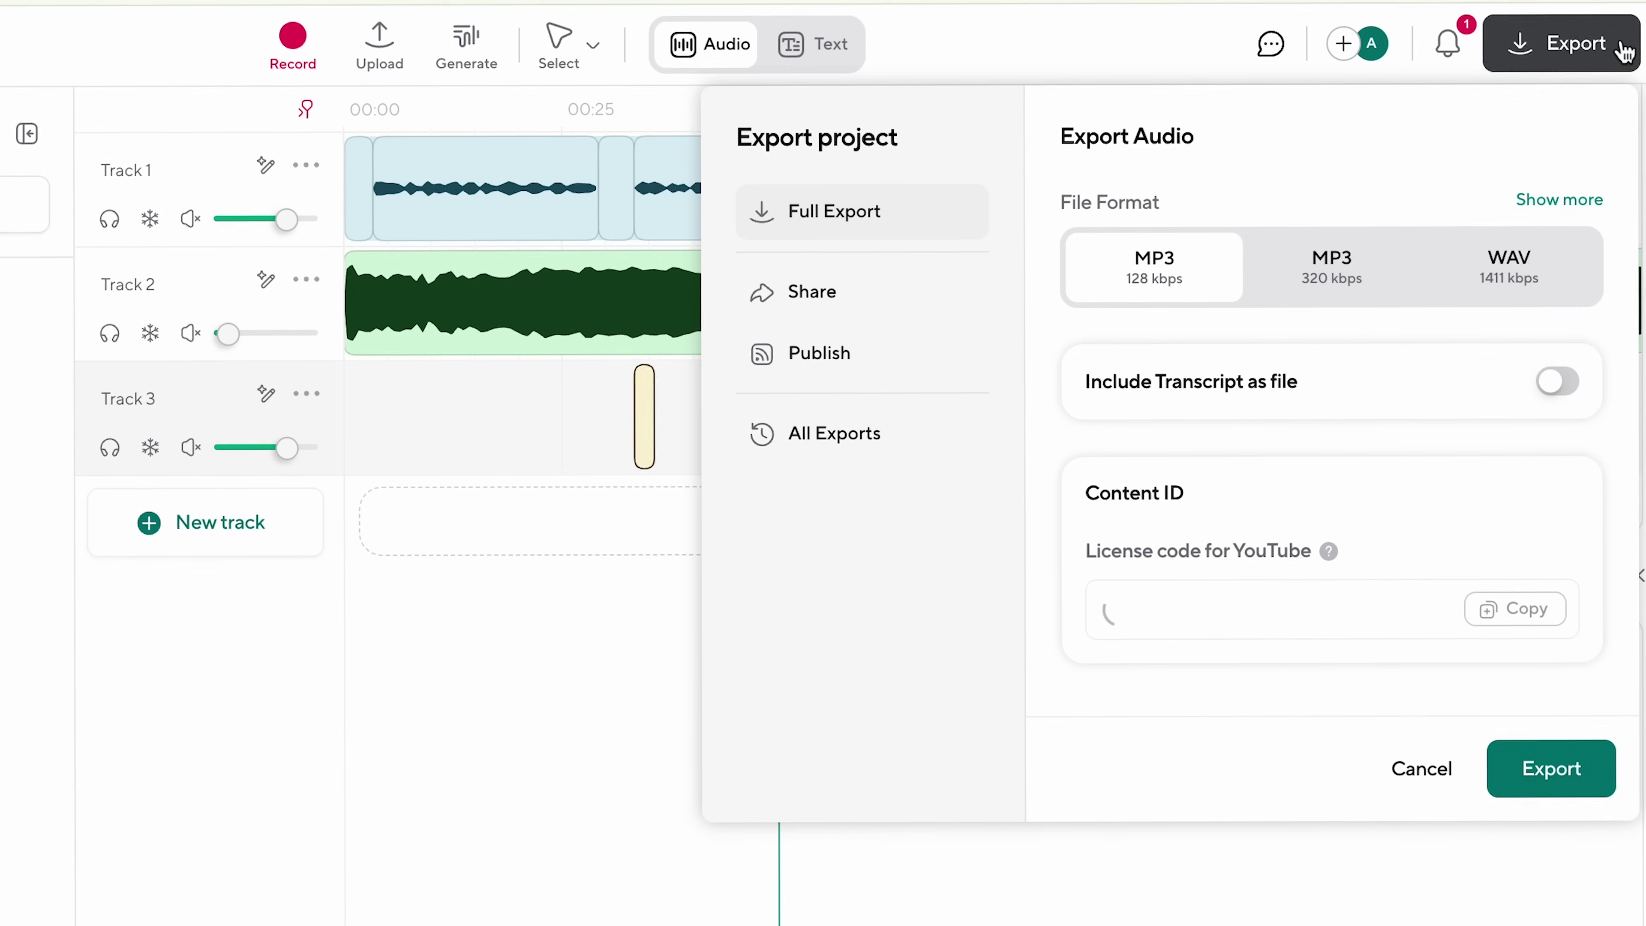
# Step: Set the export to WAV with the transcript included as a DOC file
pyautogui.click(1356, 268)
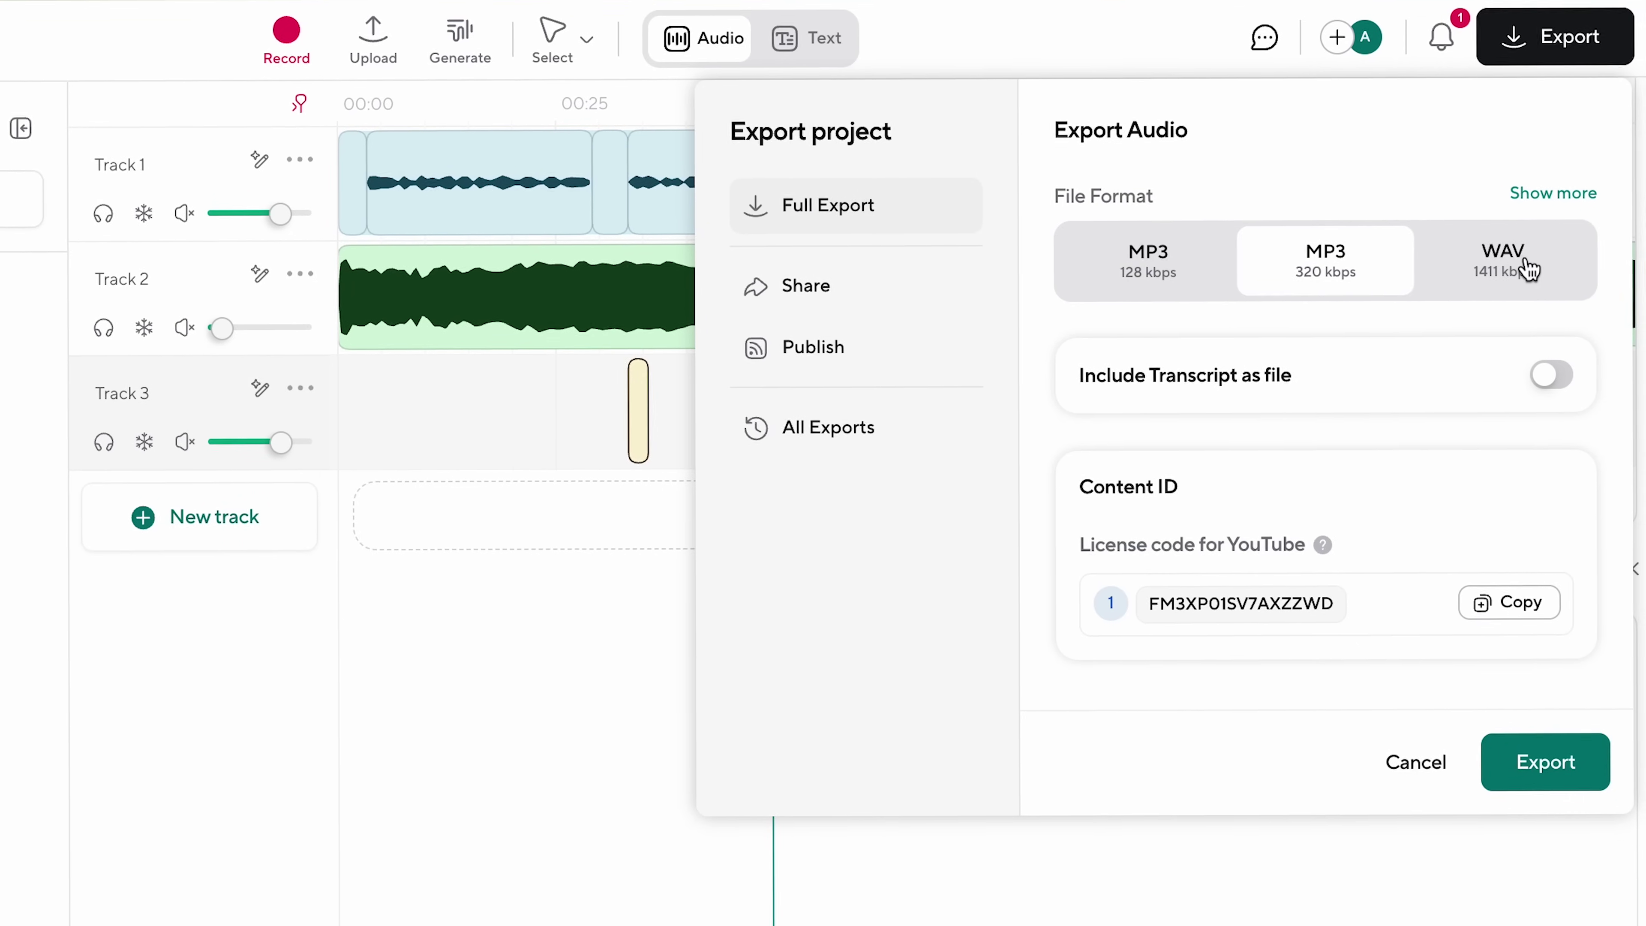
pyautogui.click(1529, 270)
pyautogui.click(1565, 388)
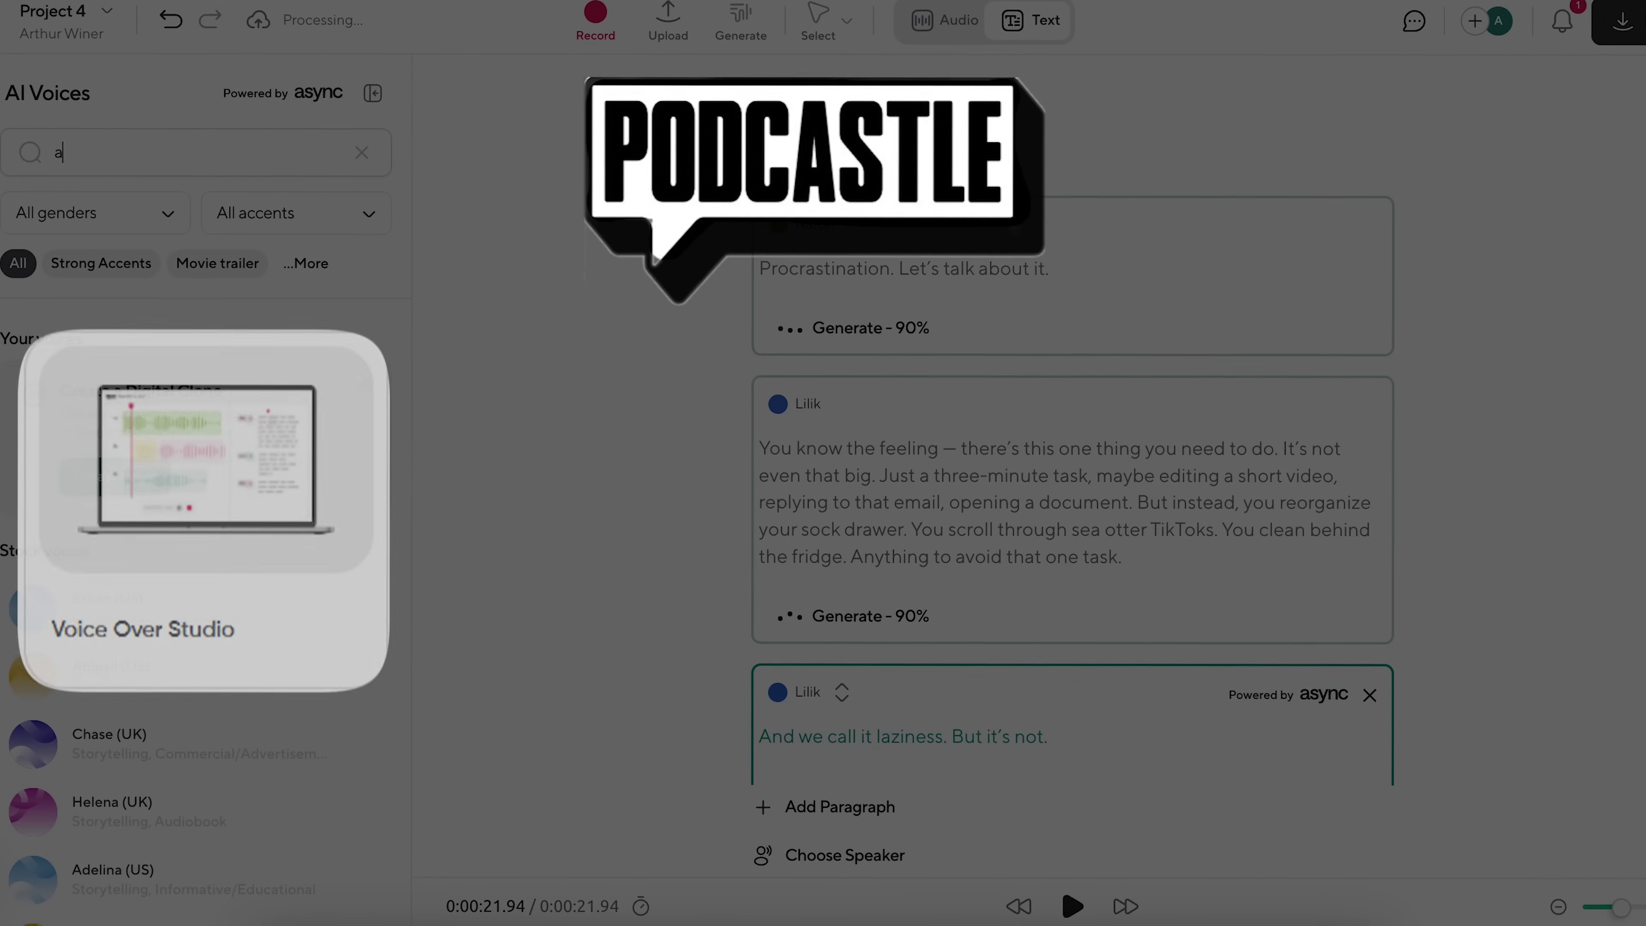
# Step: Search the AI voice library for 'aaron' to show only the Aaron voice
pyautogui.write('on')
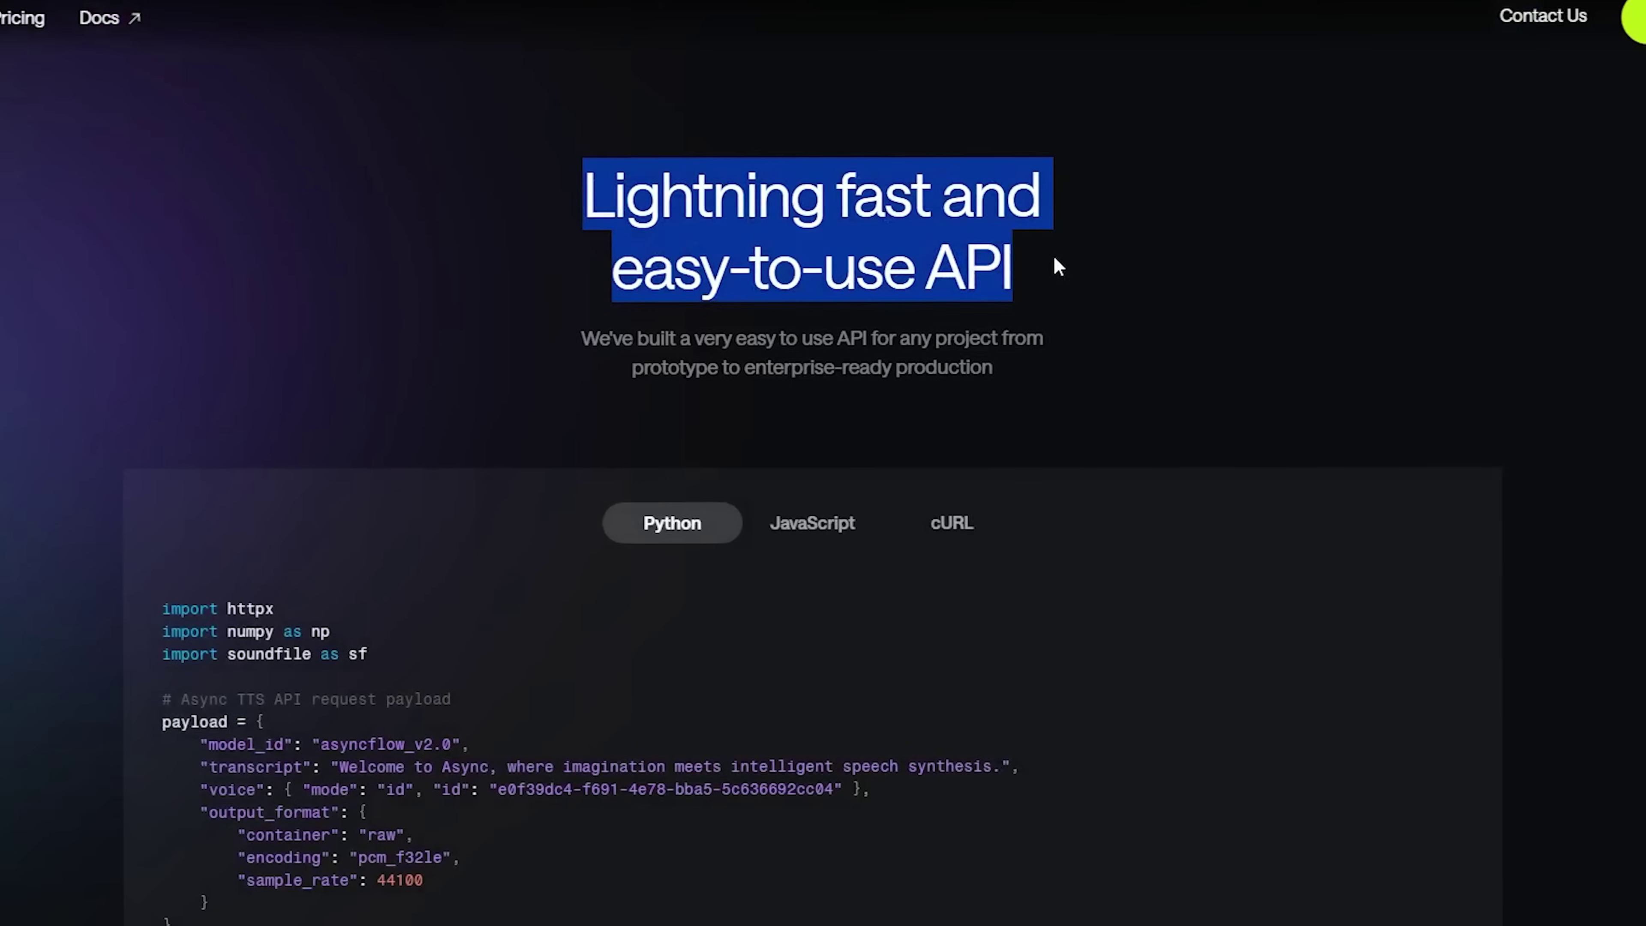
# Step: Show the JavaScript code sample and play the Voice 001 Customer Service preview
pyautogui.scroll(-5, 907, 291)
pyautogui.click(817, 259)
pyautogui.scroll(-10, 914, 389)
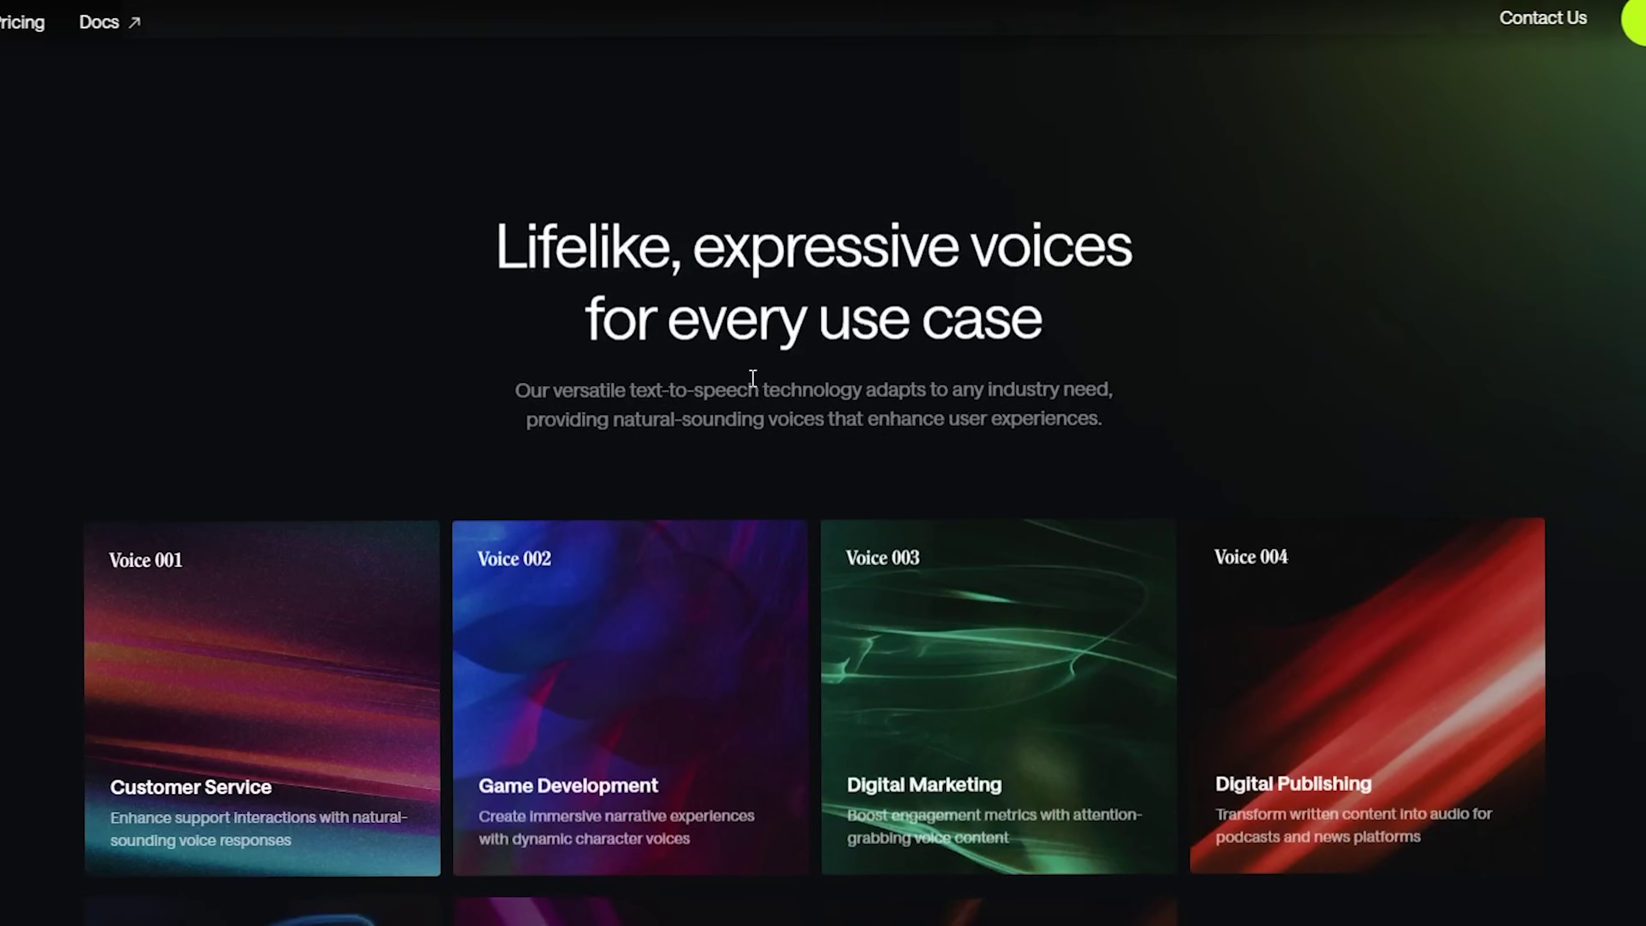
pyautogui.click(264, 588)
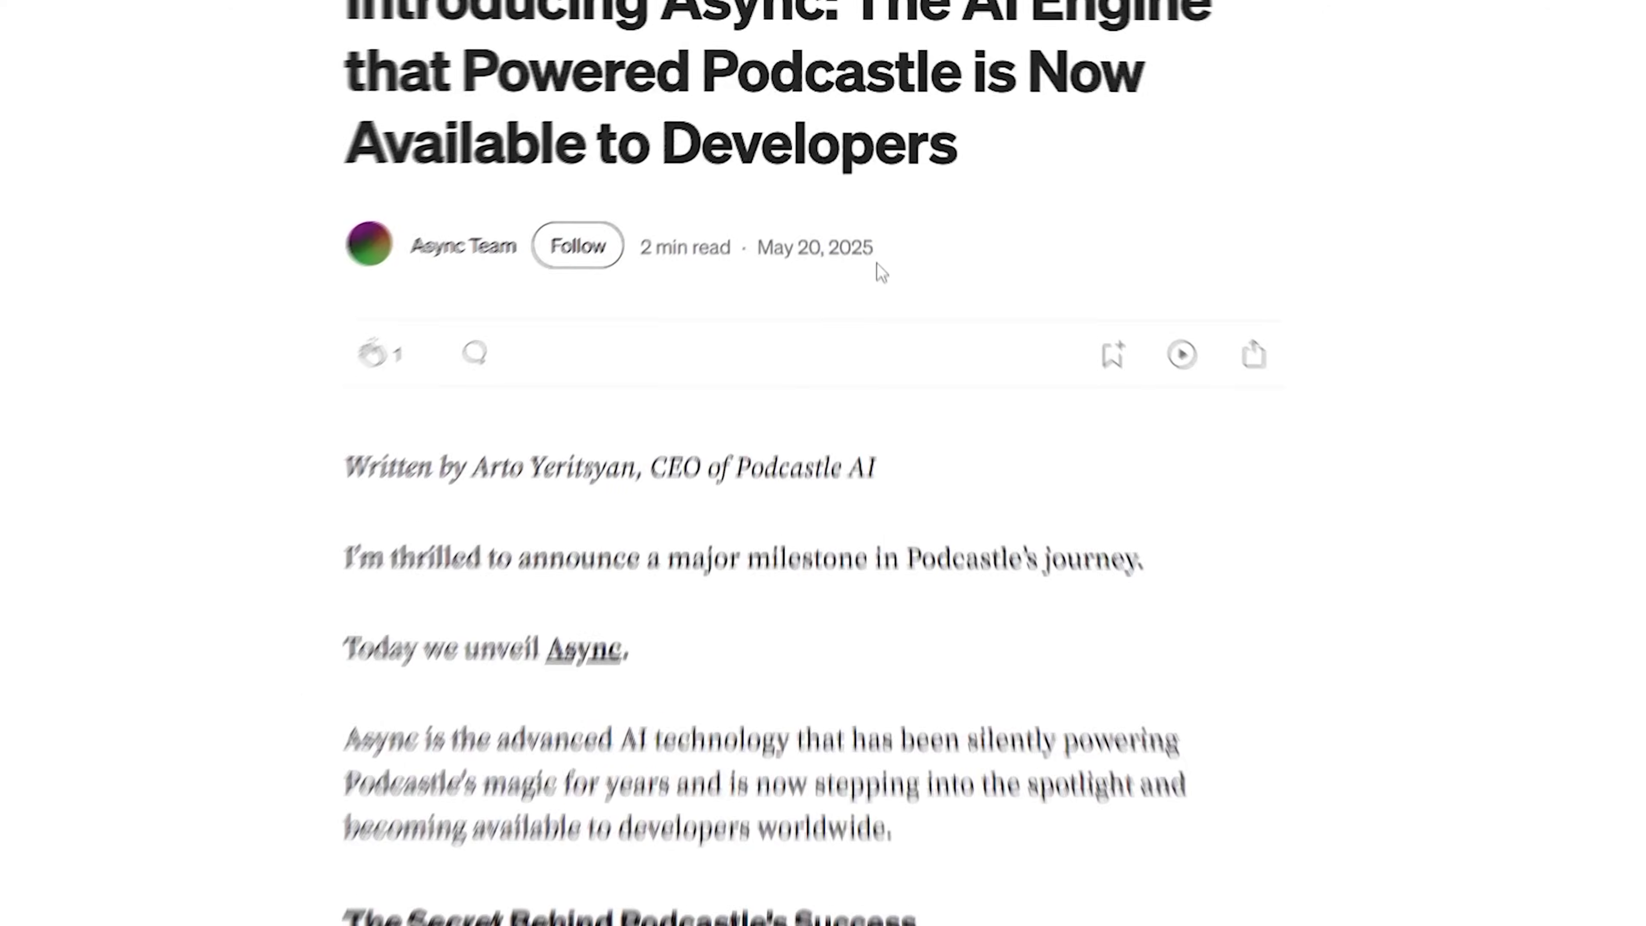
# Step: Read through the voice cloning, asyncFlow v1.0 and creative suite sections, highlighting key text
pyautogui.moveTo(878, 269); pyautogui.dragTo(735, 269)
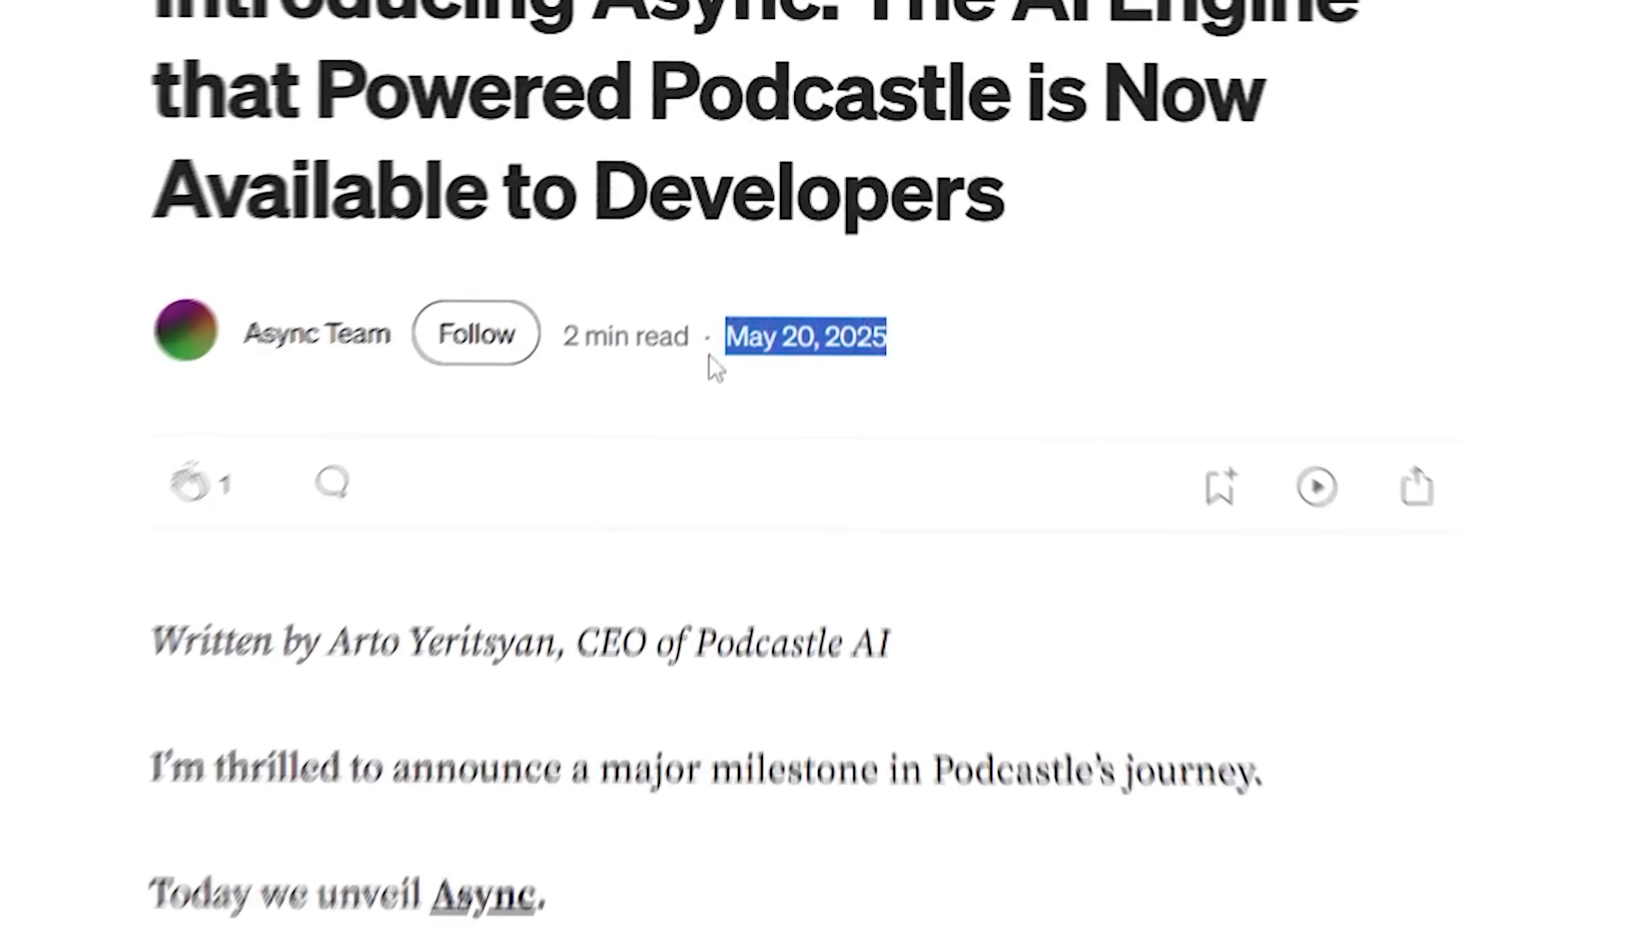
pyautogui.click(832, 292)
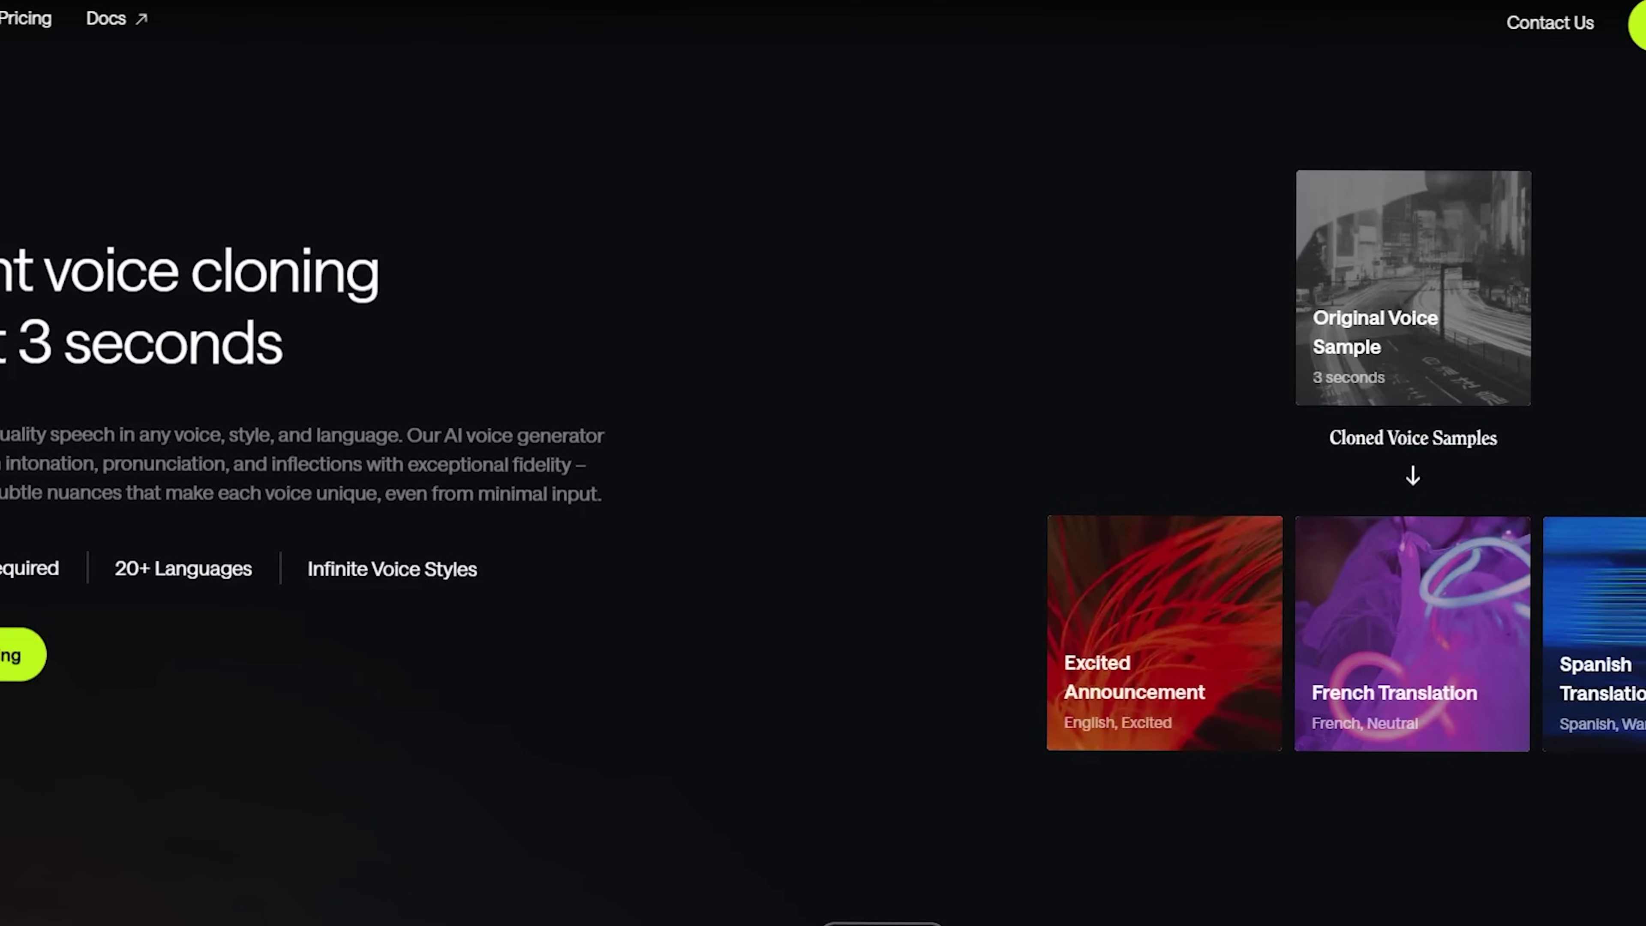
pyautogui.moveTo(3, 269); pyautogui.dragTo(338, 364)
pyautogui.click(164, 350)
pyautogui.moveTo(3, 566); pyautogui.dragTo(473, 566)
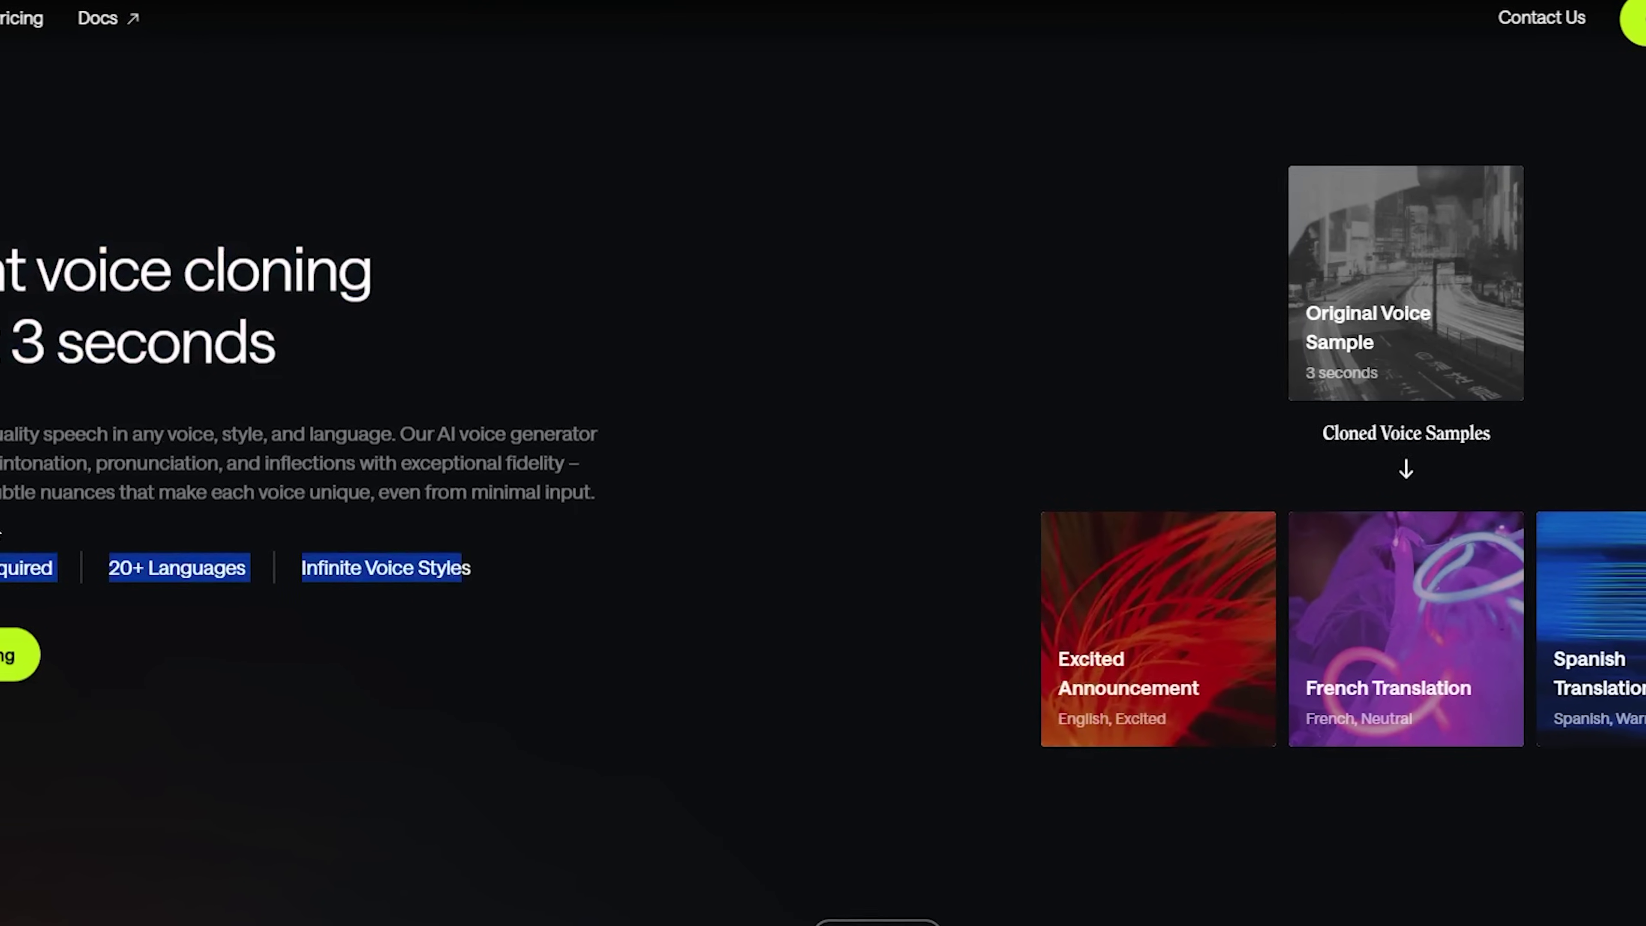
pyautogui.click(1407, 293)
pyautogui.moveTo(1348, 633)
pyautogui.scroll(-10, 1348, 632)
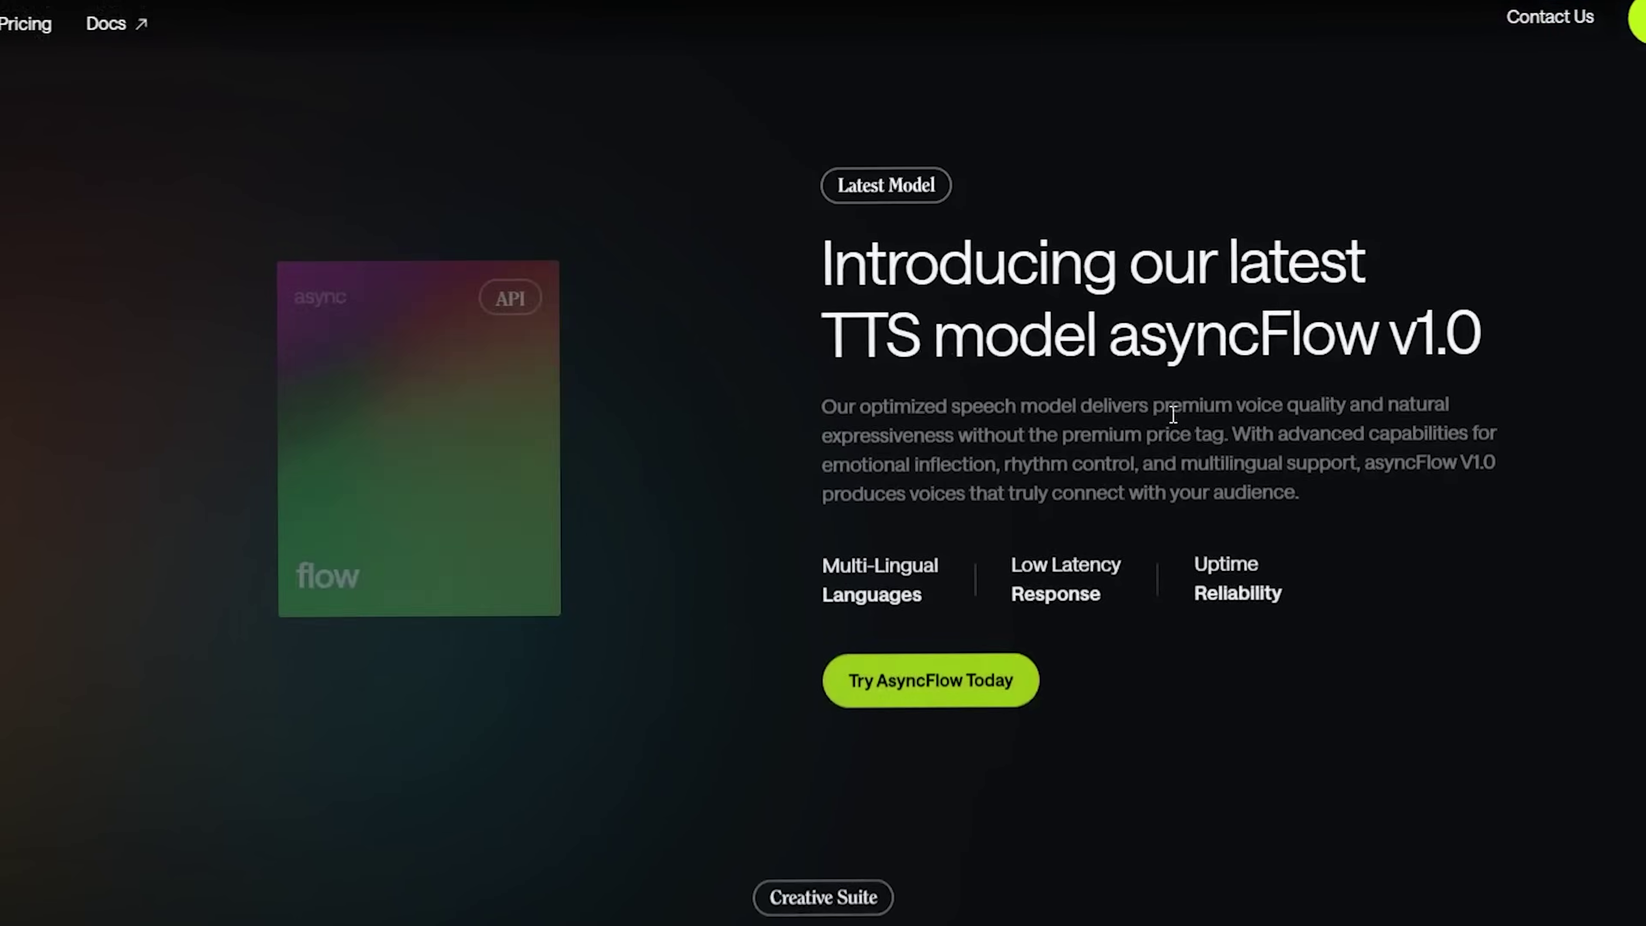
pyautogui.moveTo(1478, 351); pyautogui.dragTo(762, 279)
pyautogui.click(762, 279)
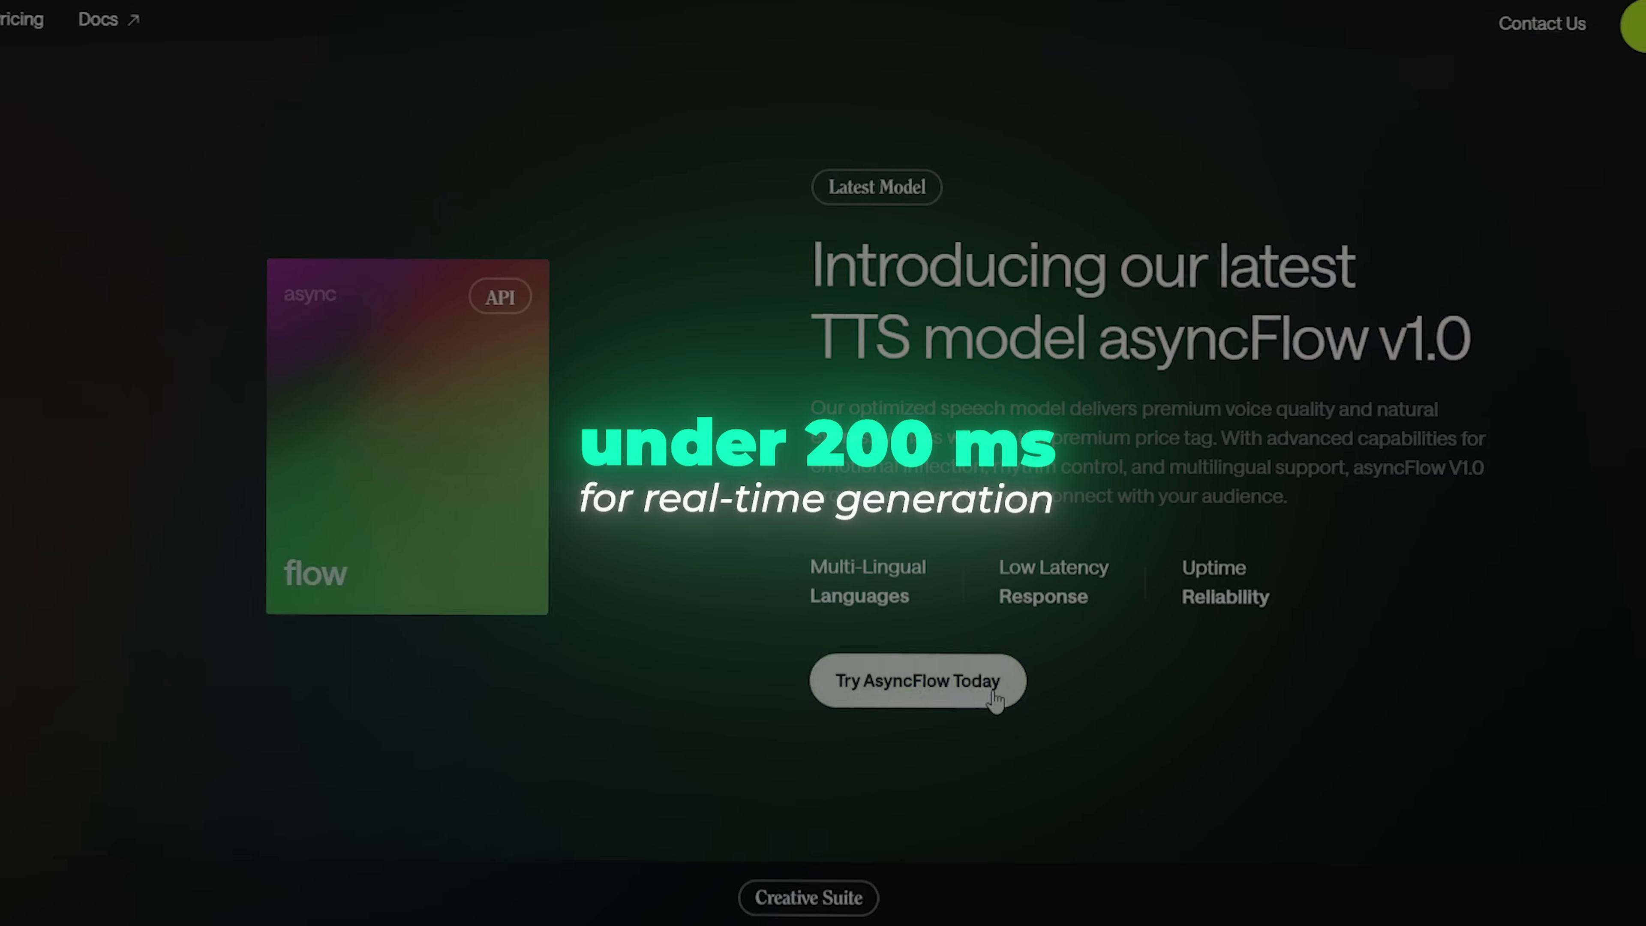
pyautogui.scroll(-10, 989, 579)
pyautogui.scroll(-5, 801, 458)
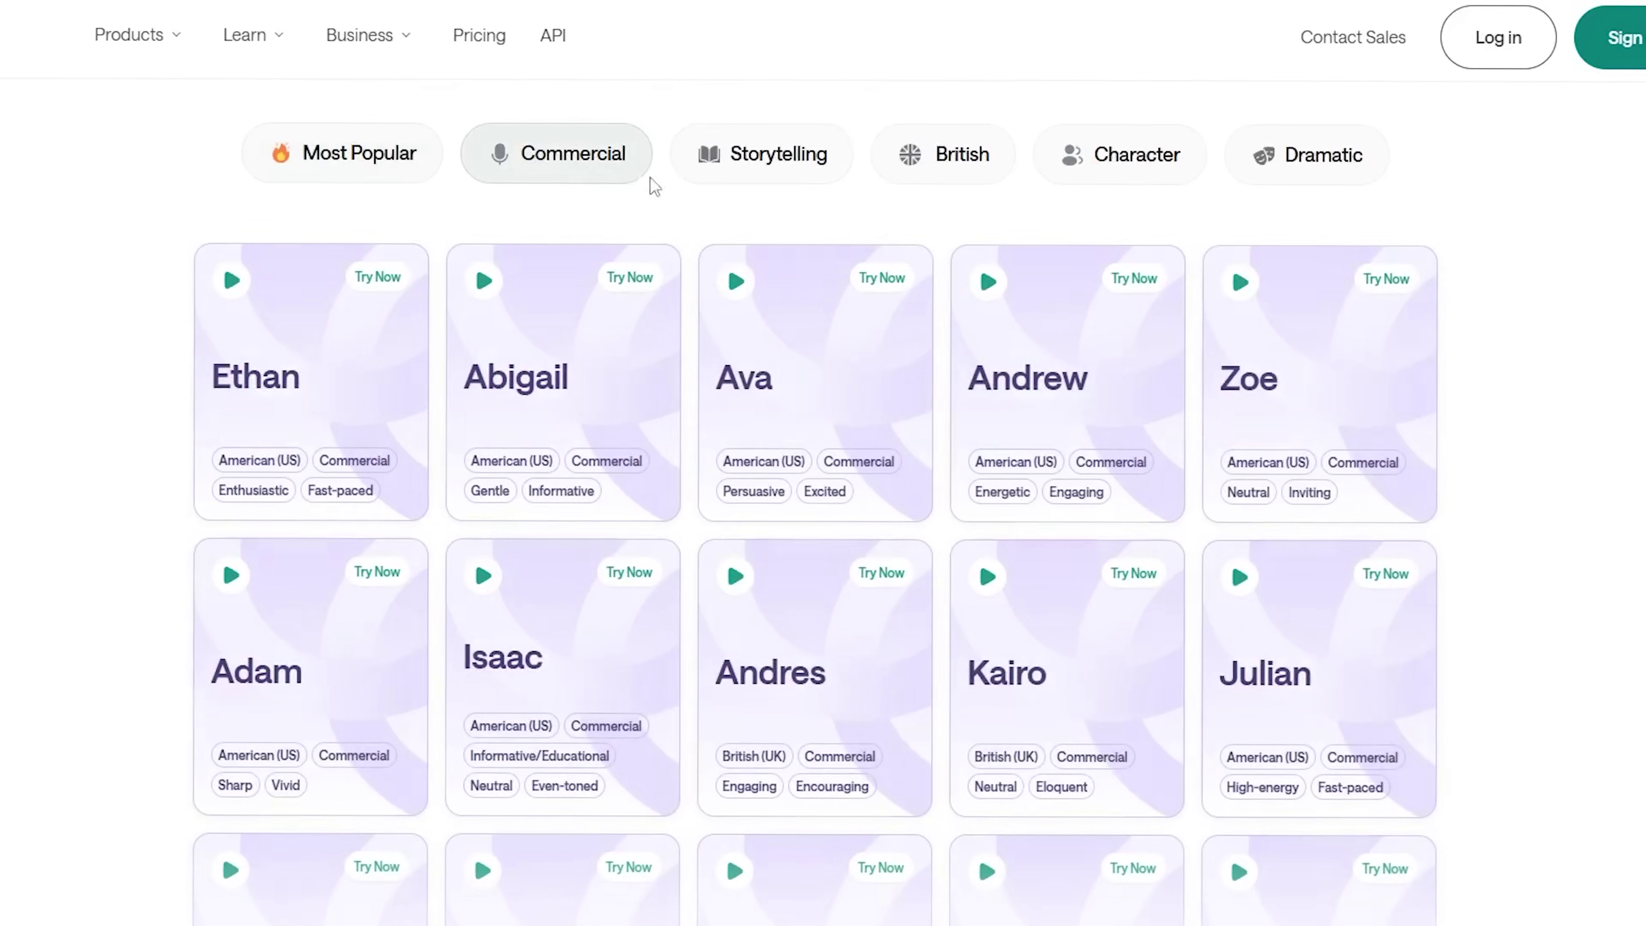
# Step: Browse Storytelling, British and Character voices, then generate 'Hello everyone, welcome to another episode!'
pyautogui.click(769, 172)
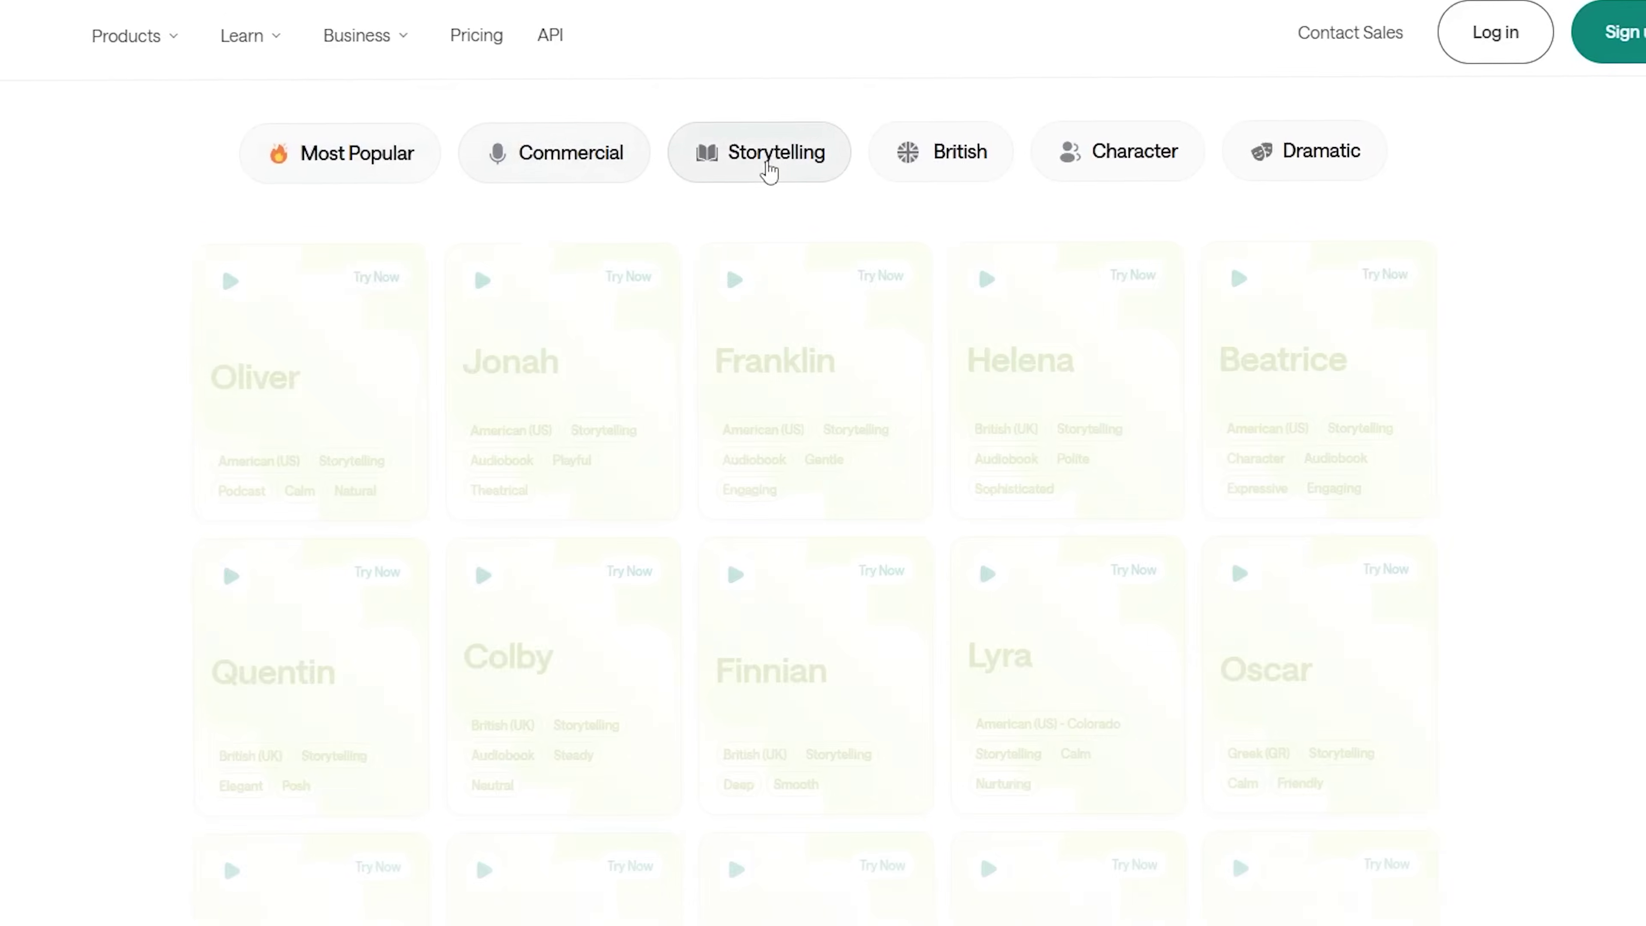
pyautogui.click(1009, 165)
pyautogui.click(1128, 169)
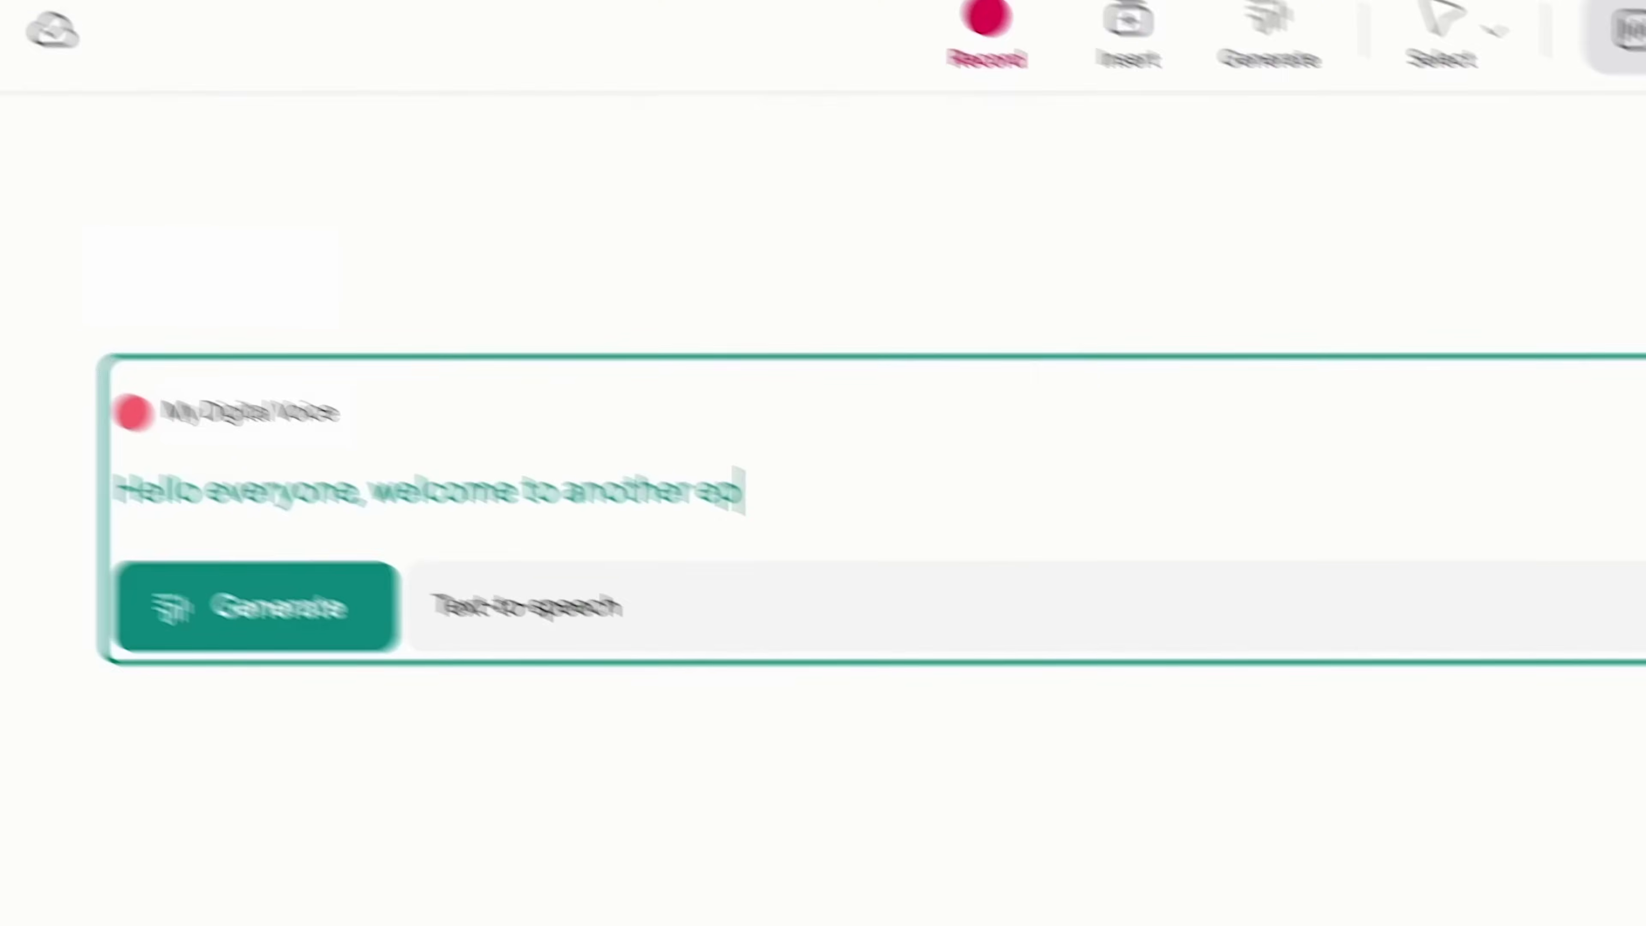
pyautogui.write('isode!')
pyautogui.click(276, 651)
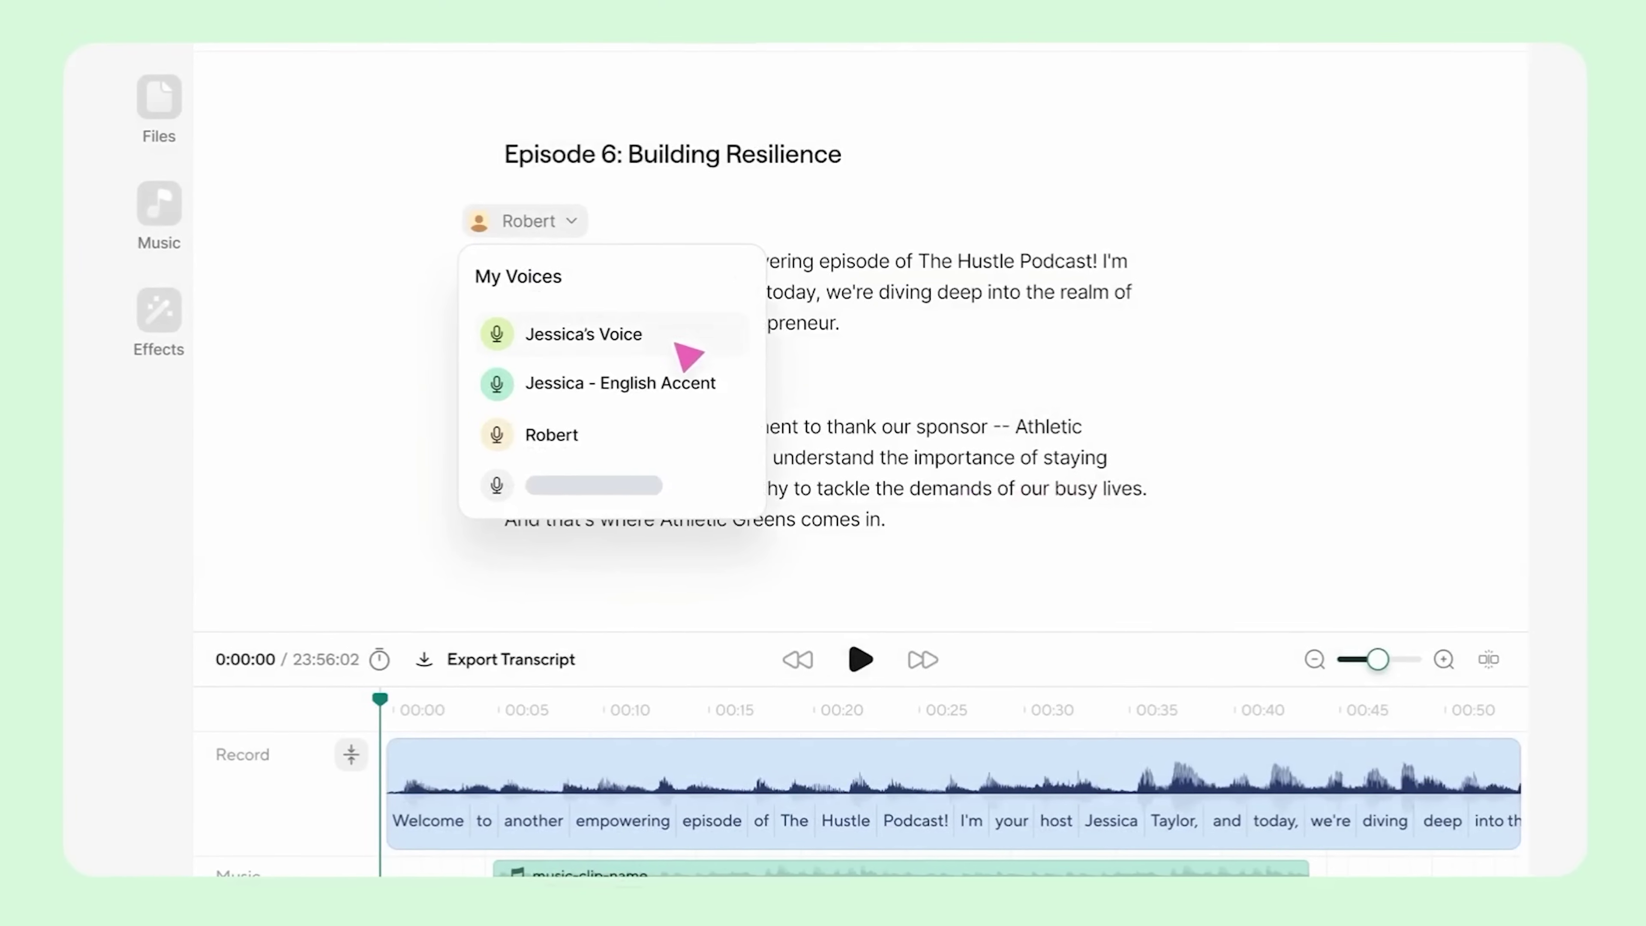
# Step: Generate a Shorter-length Audio Overview from the procrastination monologue source
pyautogui.click(985, 103)
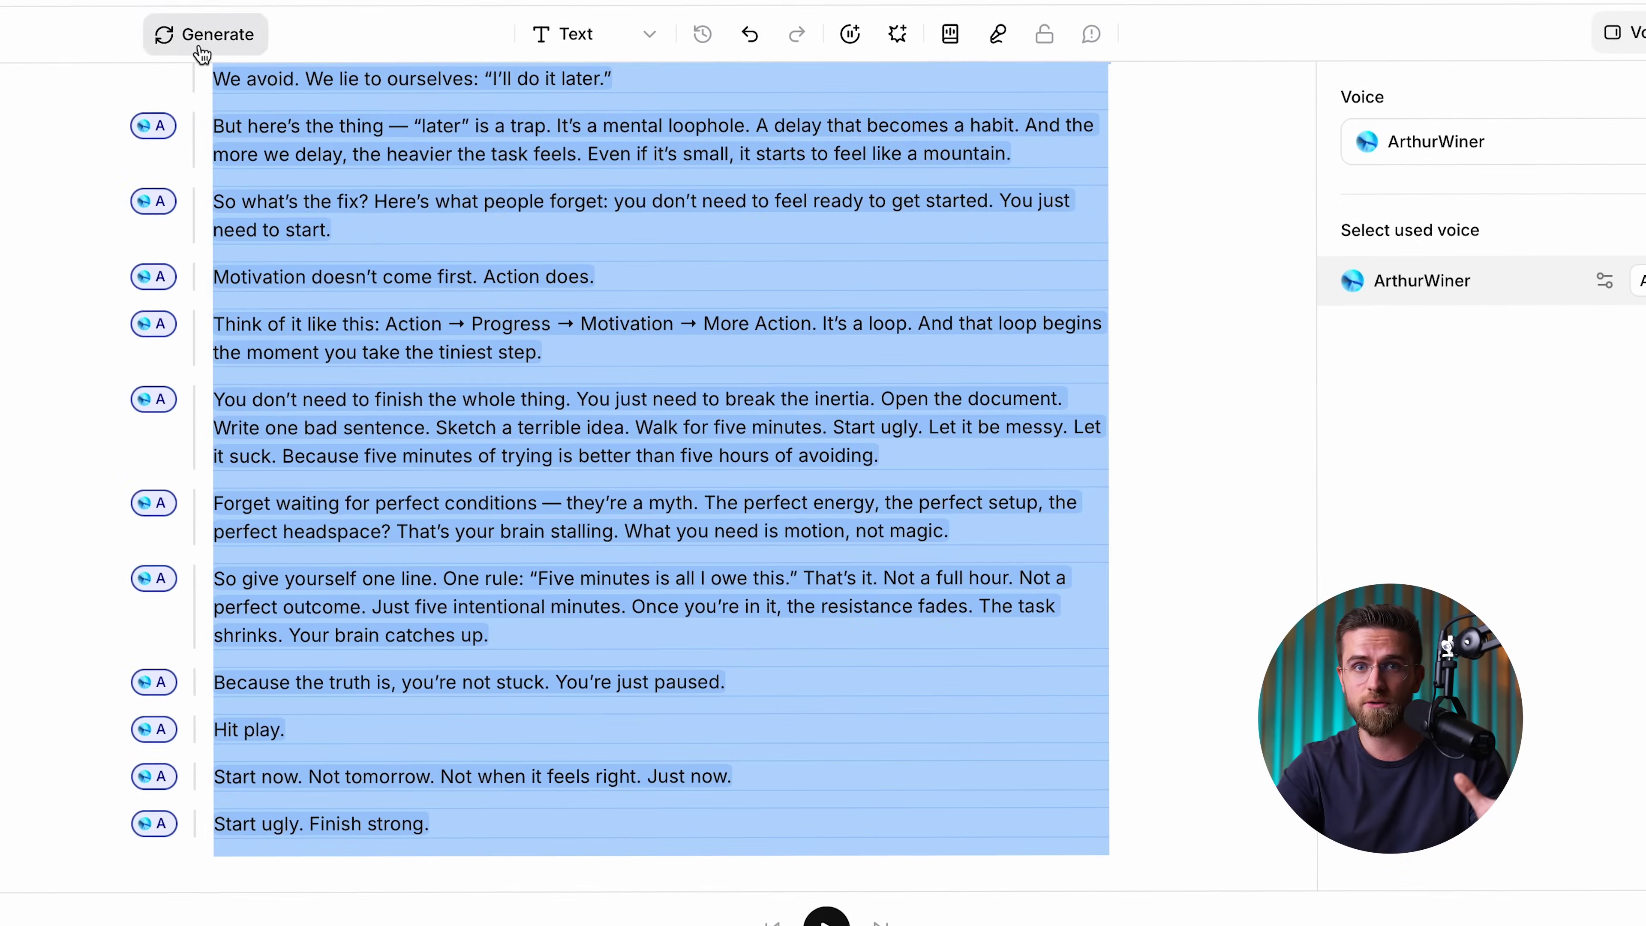
pyautogui.scroll(5, 1113, 599)
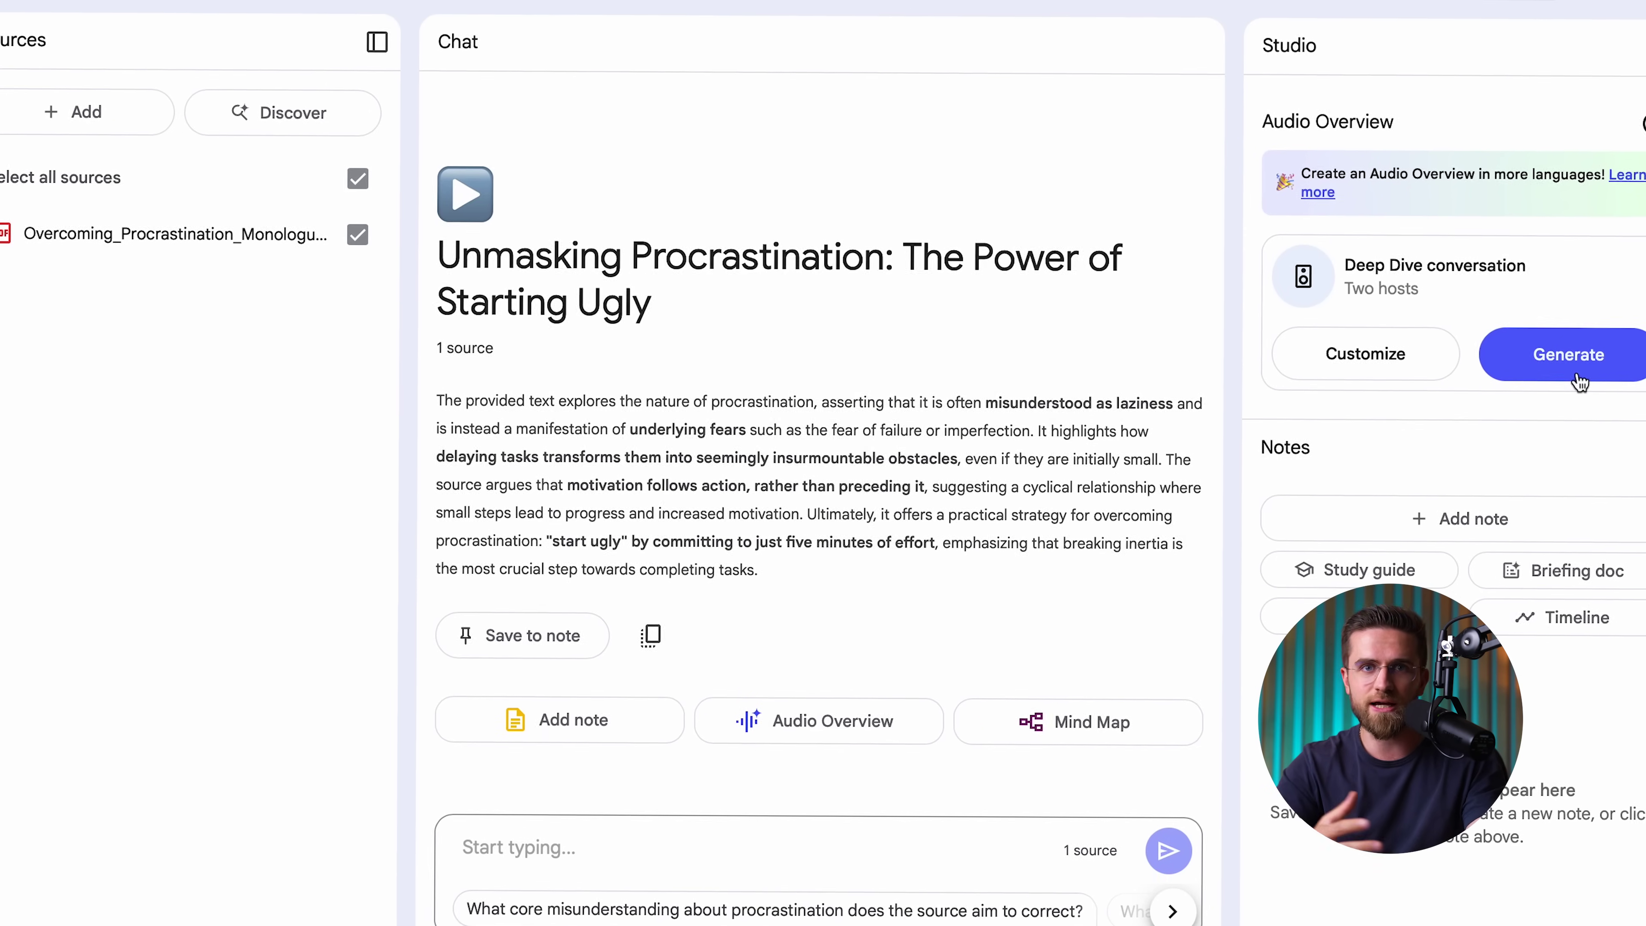
pyautogui.click(1369, 348)
pyautogui.click(509, 371)
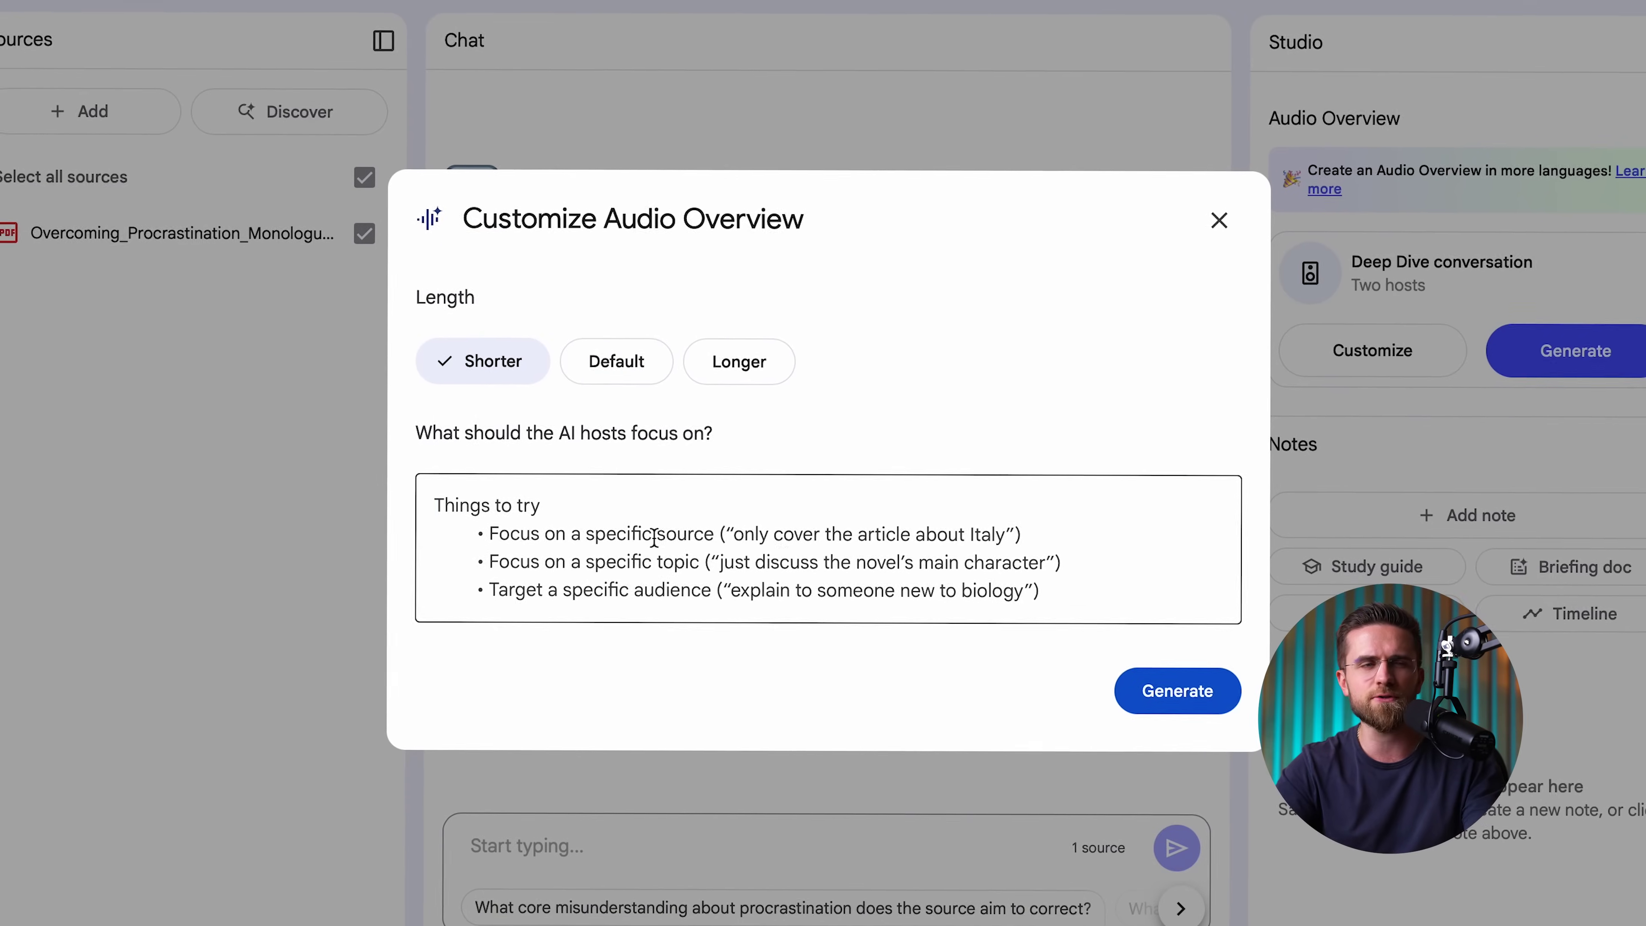
pyautogui.click(1176, 686)
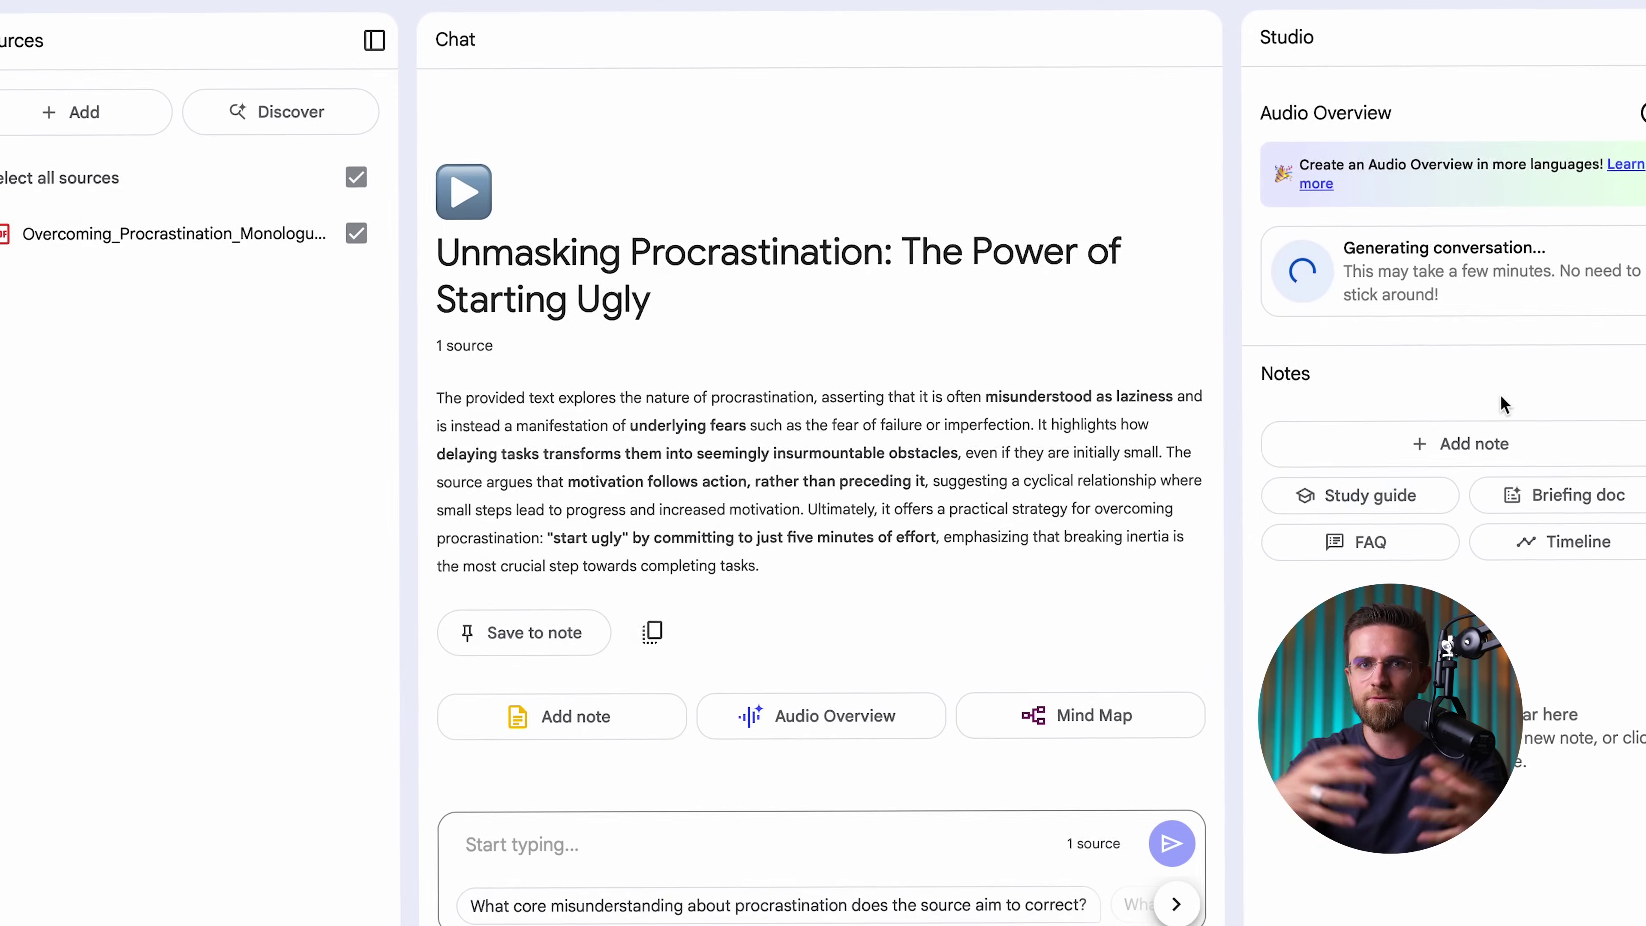
# Step: Filter AI voices to American (US) accent and the Motivational style tag, which returns no voices
pyautogui.click(371, 289)
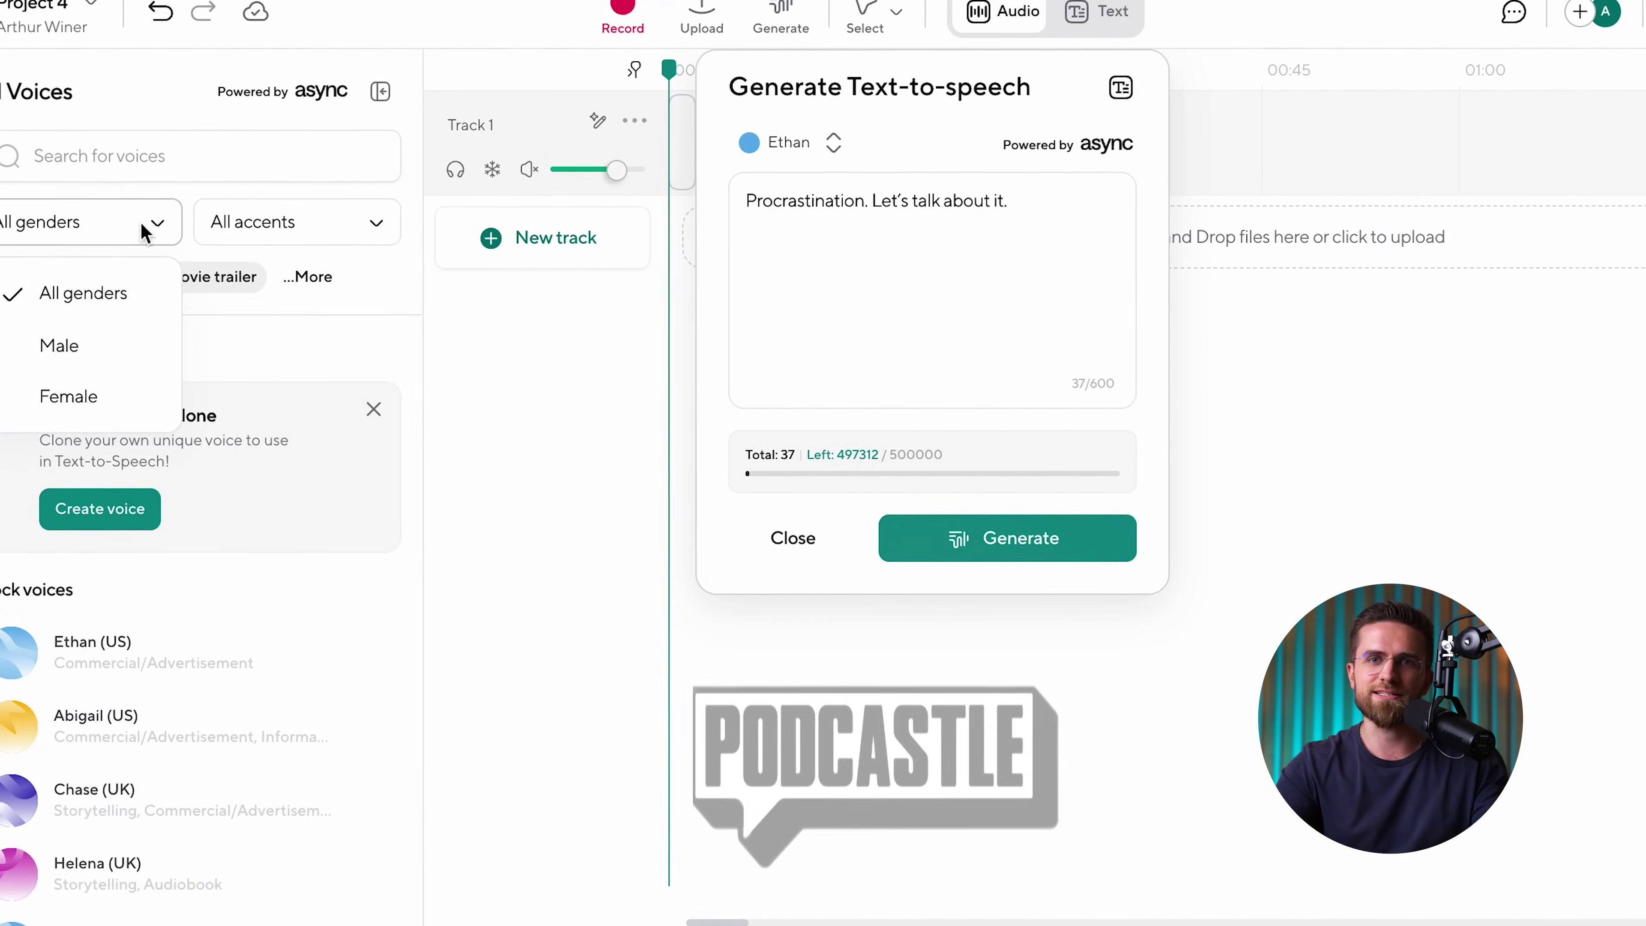
pyautogui.click(303, 220)
pyautogui.click(209, 489)
pyautogui.click(301, 275)
pyautogui.click(147, 348)
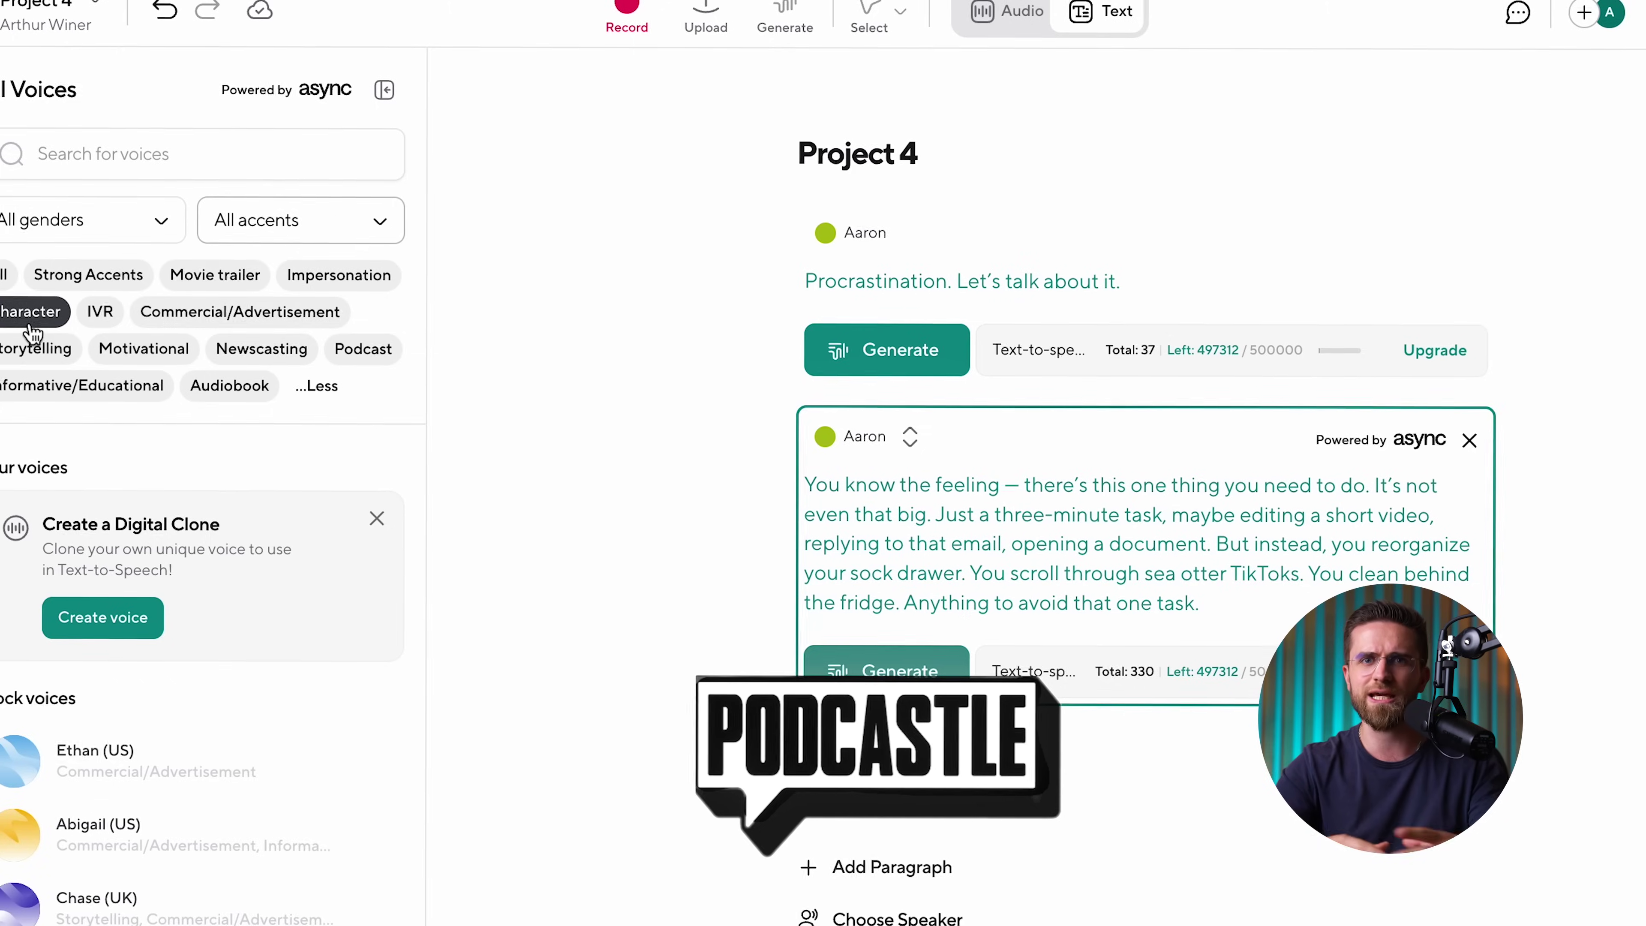
pyautogui.scroll(-10, 196, 773)
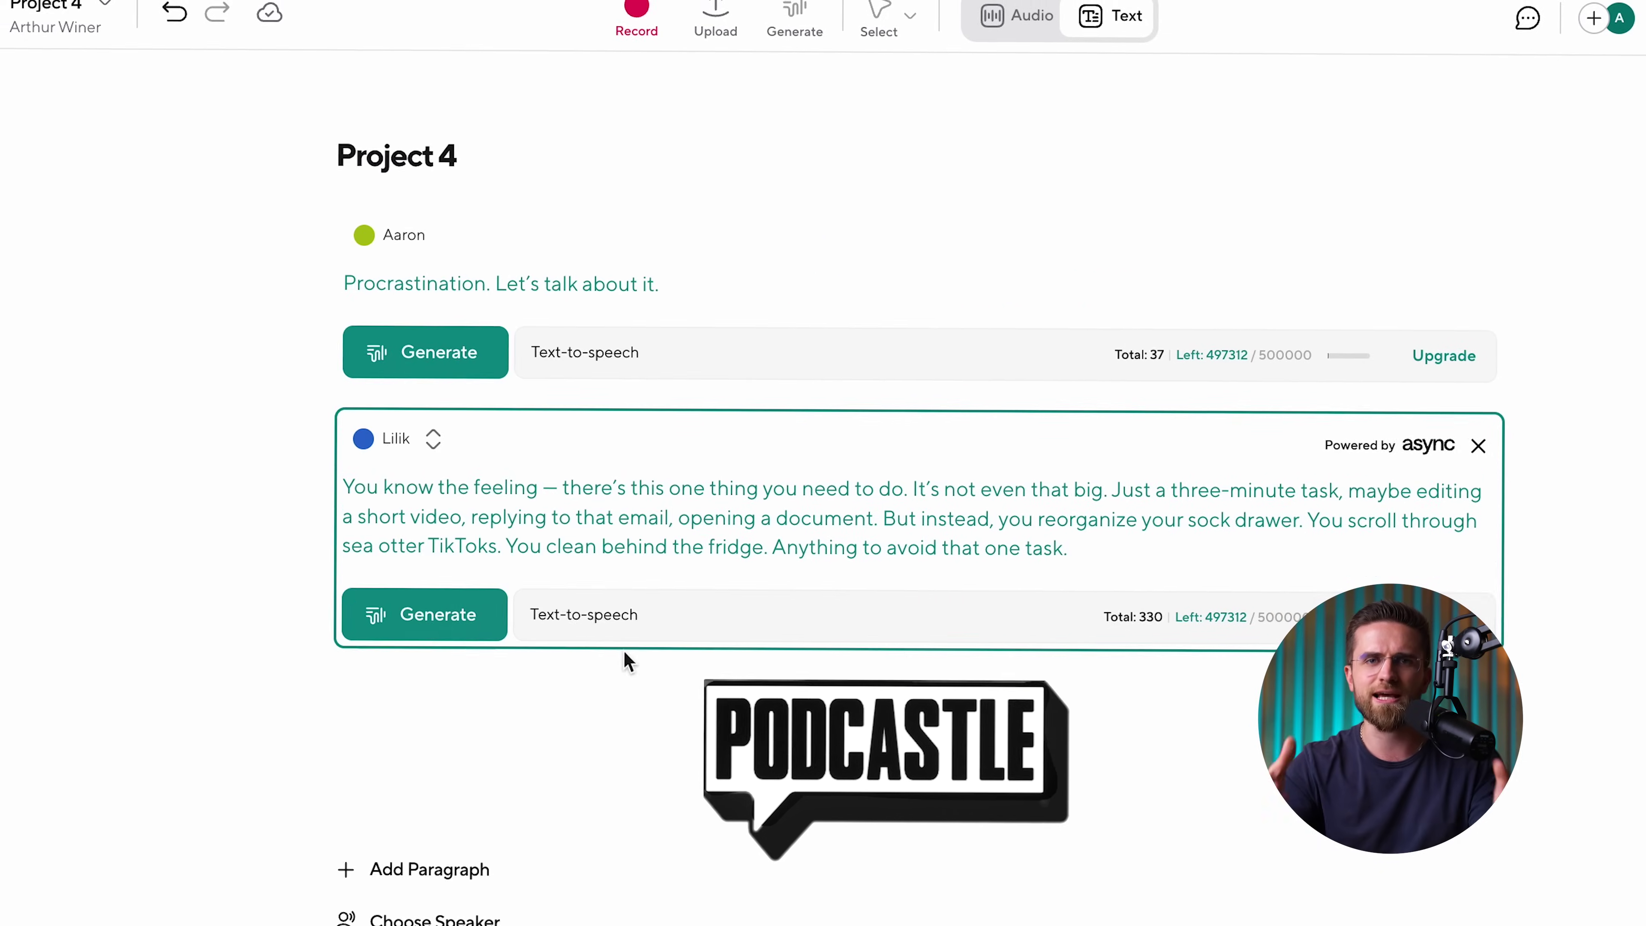